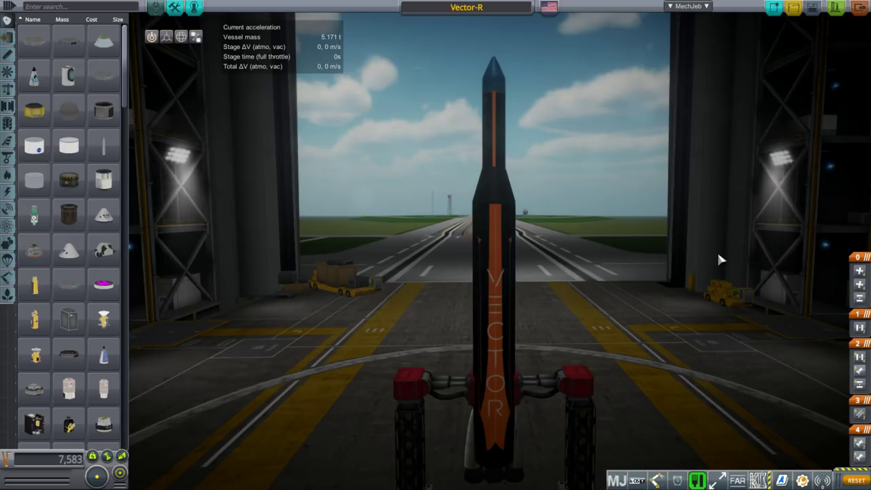
Examine the Vector-R rocket on its launch clamps from several angles, from the nose down to the engines.
scroll(719, 255, down, 2)
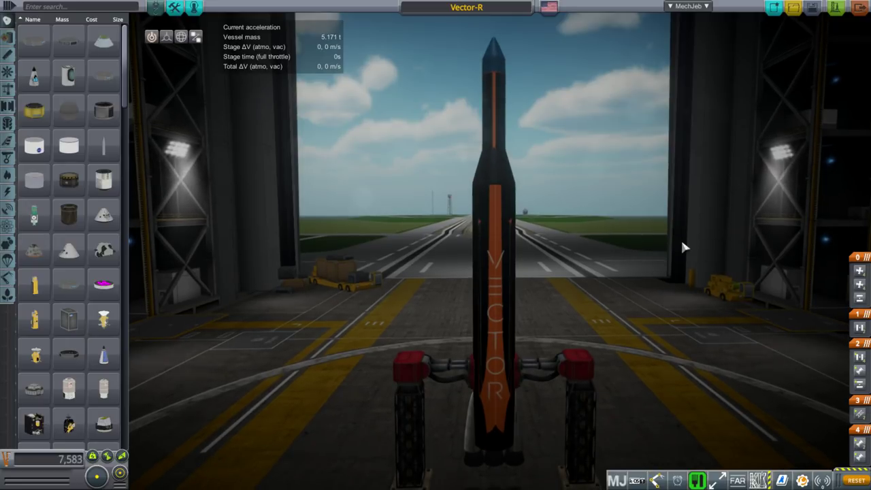
scroll(682, 245, down, 2)
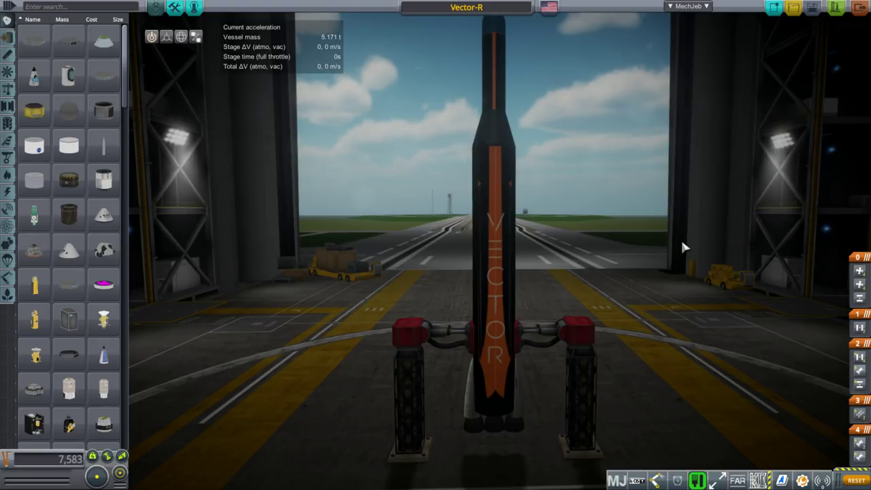
drag(682, 241, 682, 241)
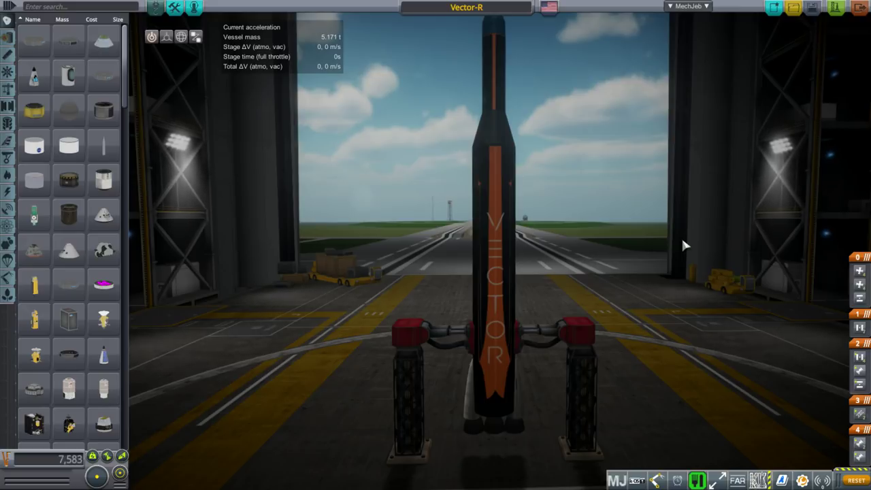
drag(690, 307, 687, 258)
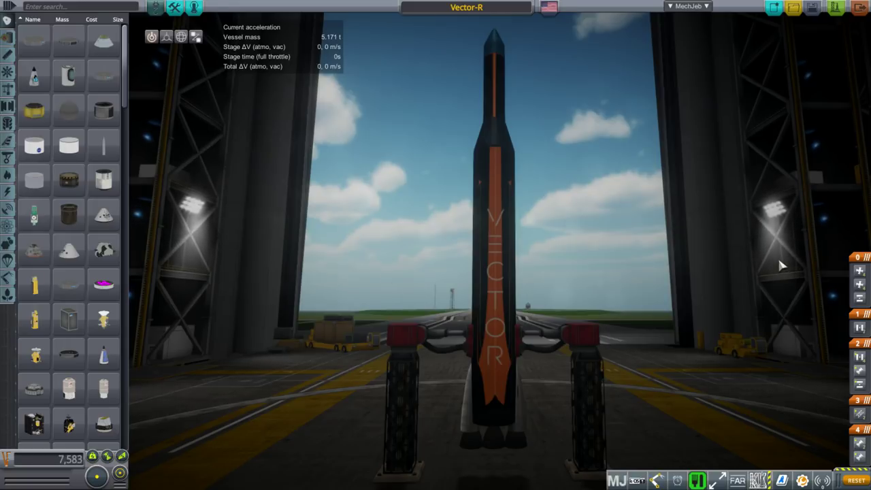
drag(732, 276, 623, 233)
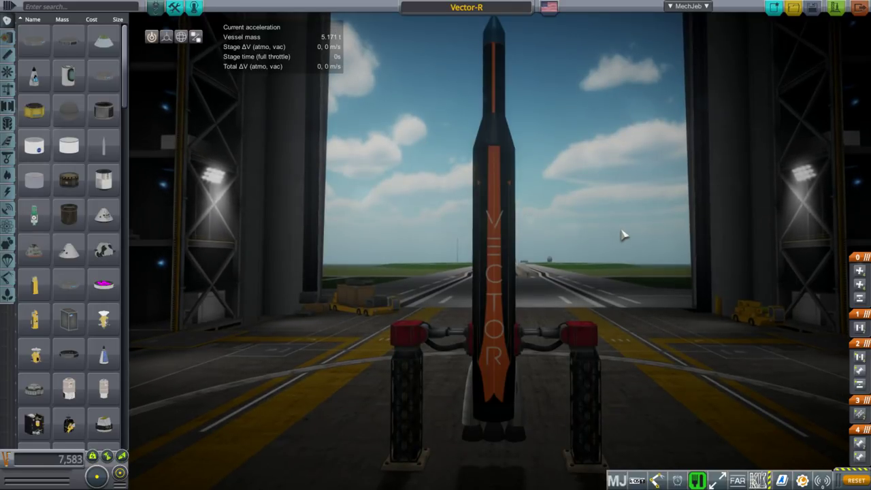
drag(630, 181, 668, 191)
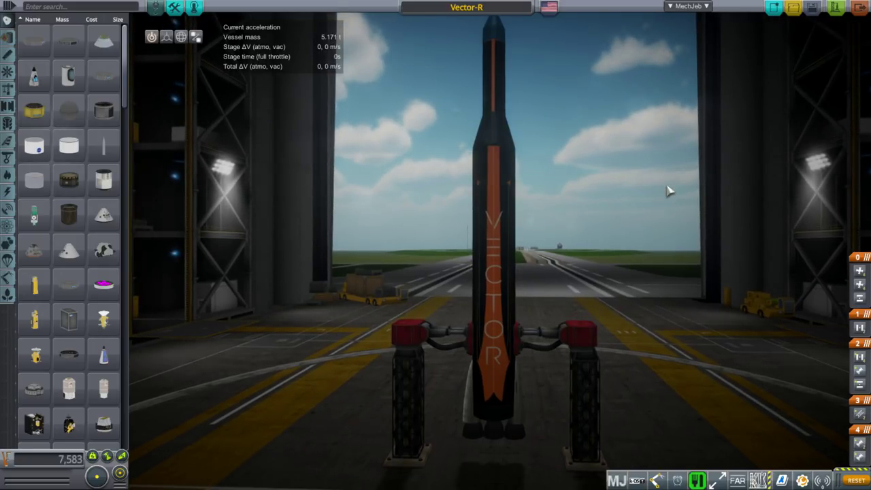
drag(649, 213, 658, 216)
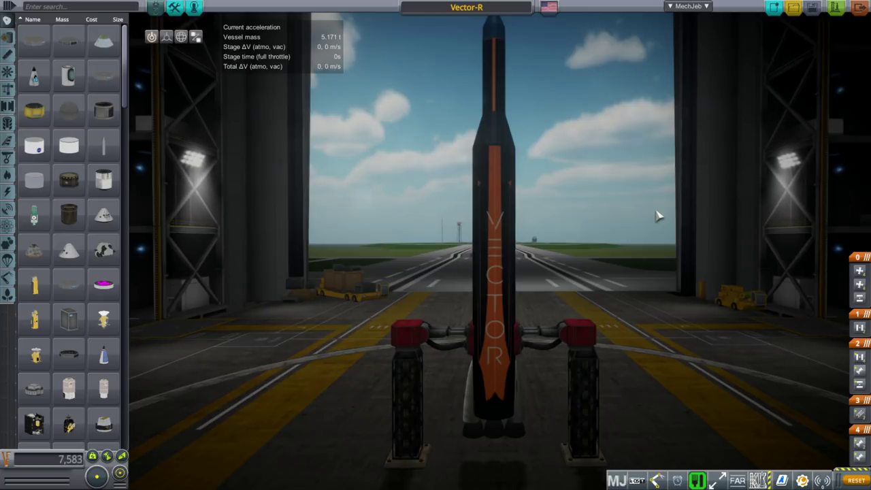
drag(653, 170, 631, 136)
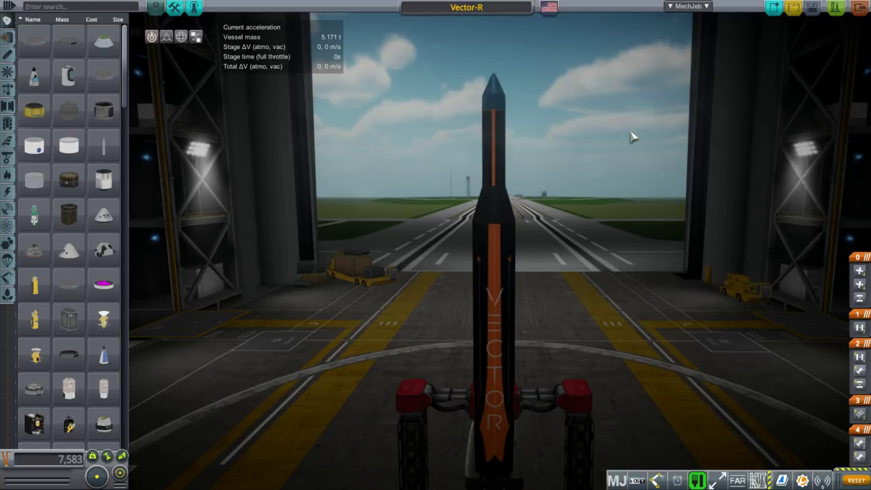
scroll(627, 136, down, 2)
scroll(626, 139, down, 3)
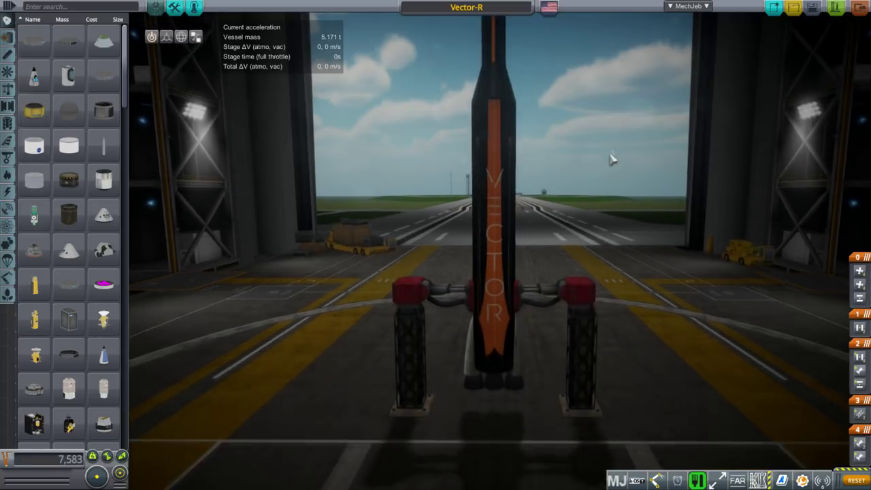
drag(612, 159, 617, 140)
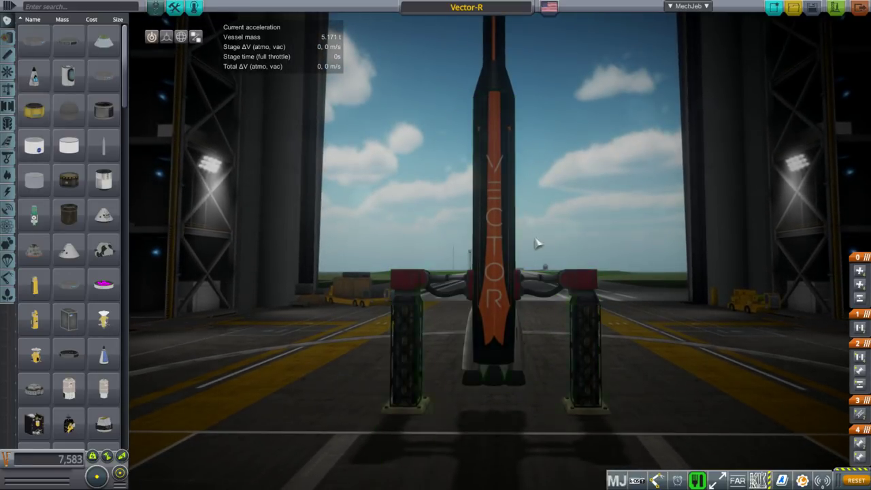
drag(564, 230, 601, 216)
scroll(614, 173, up, 2)
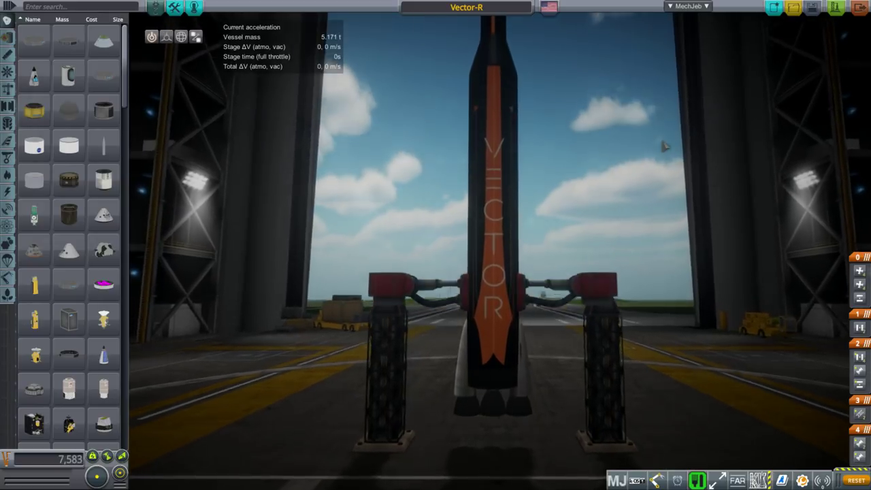
Inspect the properties of the AJ10 Series (Early) engines and check the engine configuration, keeping the LP-1 config.
right_click(471, 404)
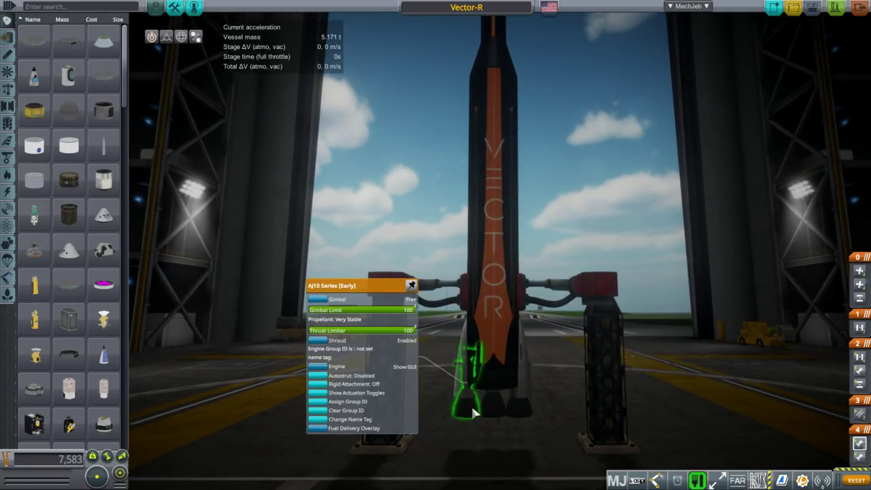
right_click(486, 404)
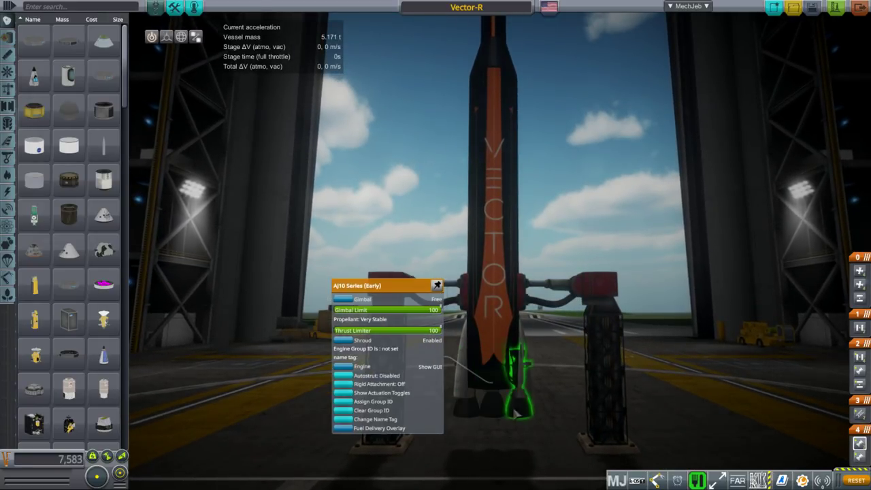
right_click(524, 404)
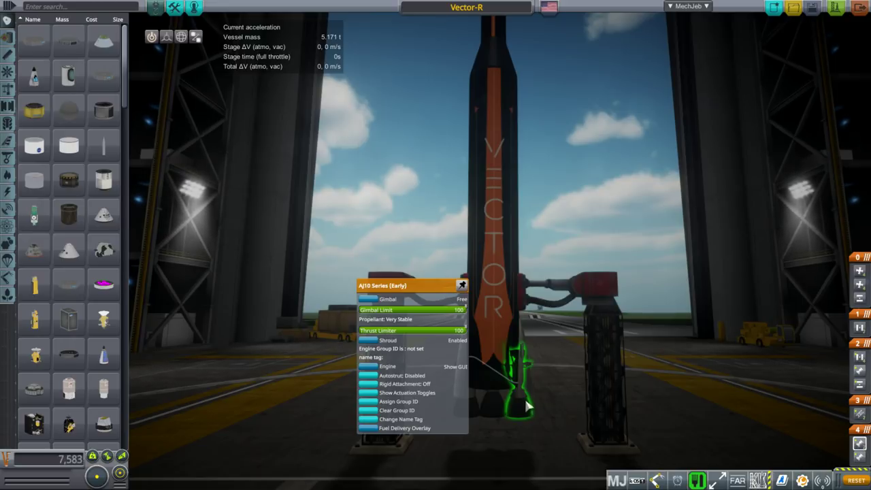
click(367, 367)
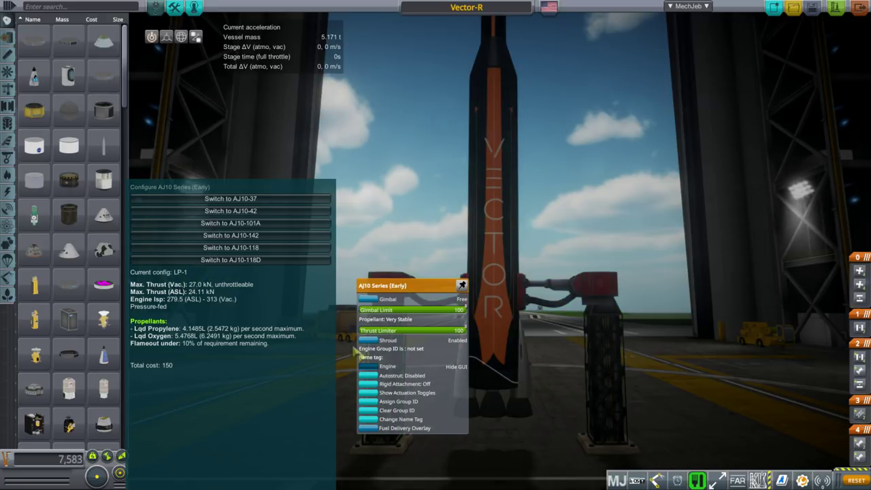
click(365, 369)
click(653, 211)
Examine the engine cluster from the side and check one outer AJ10 engine's properties again.
drag(653, 212, 691, 231)
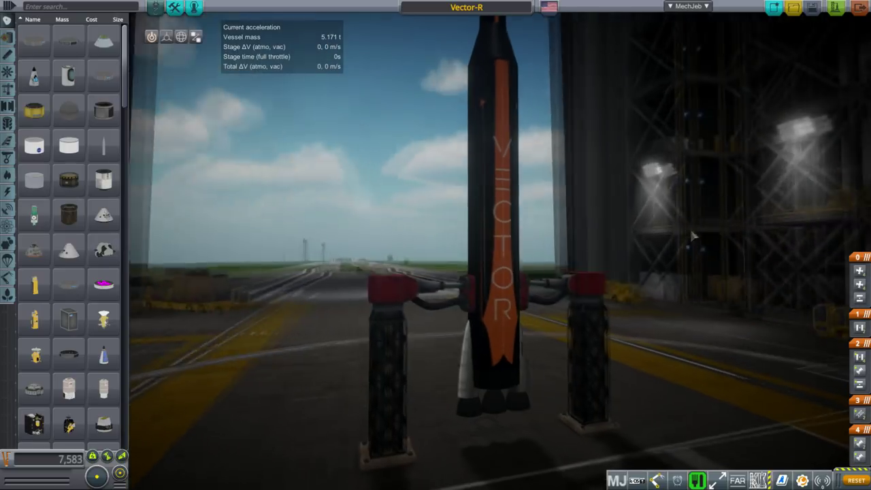
drag(502, 351, 544, 372)
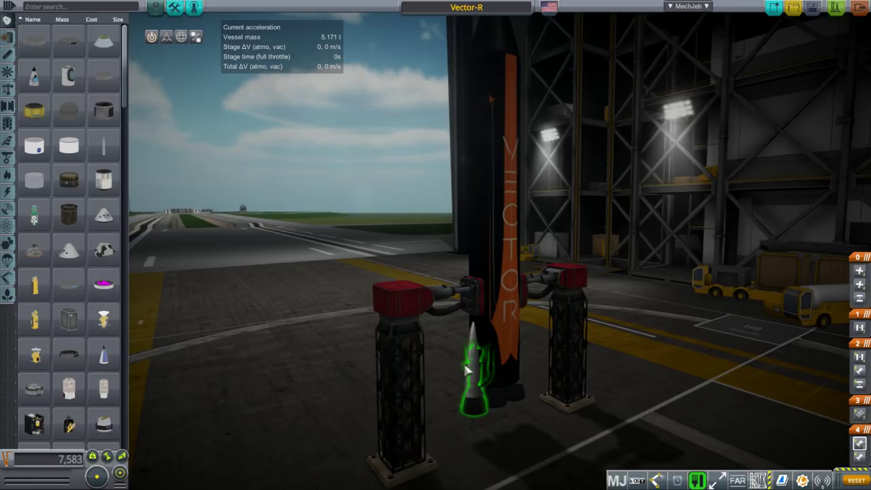
drag(594, 404, 442, 366)
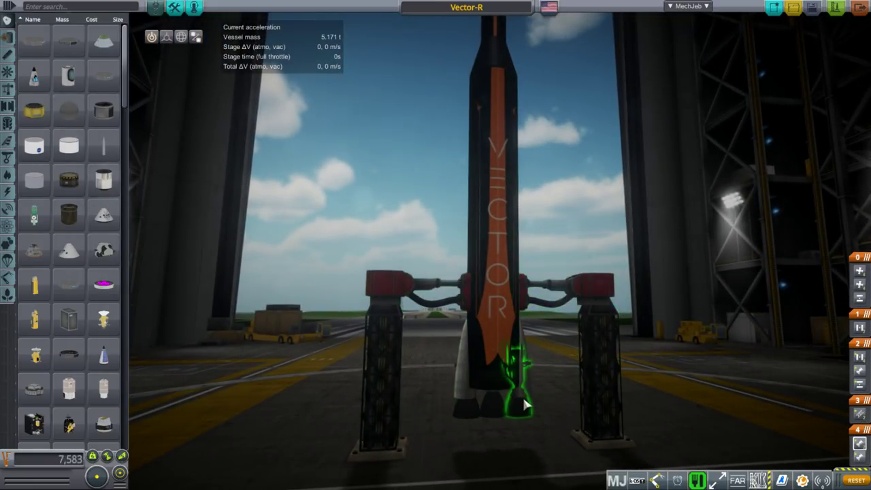
drag(595, 349, 527, 376)
right_click(528, 376)
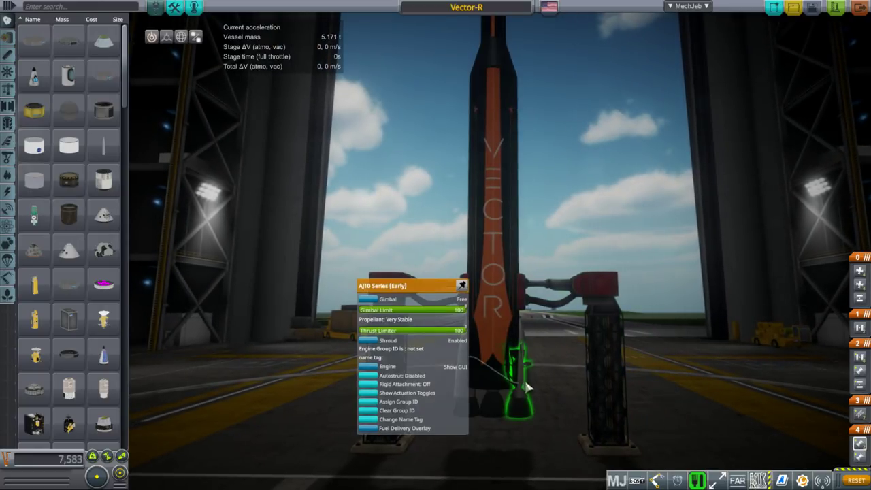
right_click(523, 331)
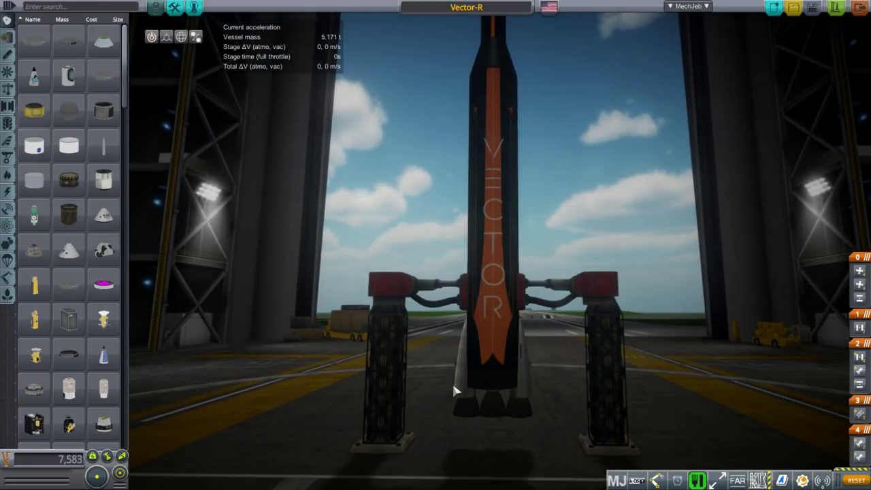
Open the properties of the VECTOR-lettered first-stage tank and try out the textures that precede its current one, including TitanSRB.
right_click(493, 250)
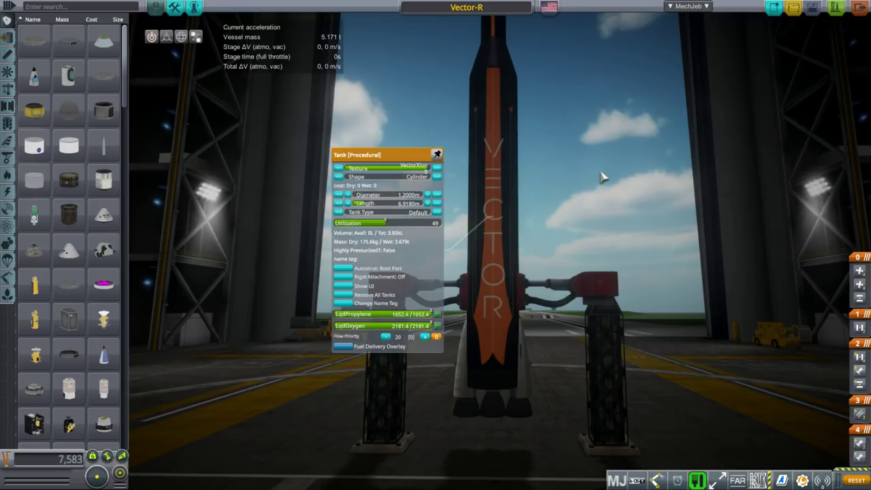
scroll(601, 176, up, 3)
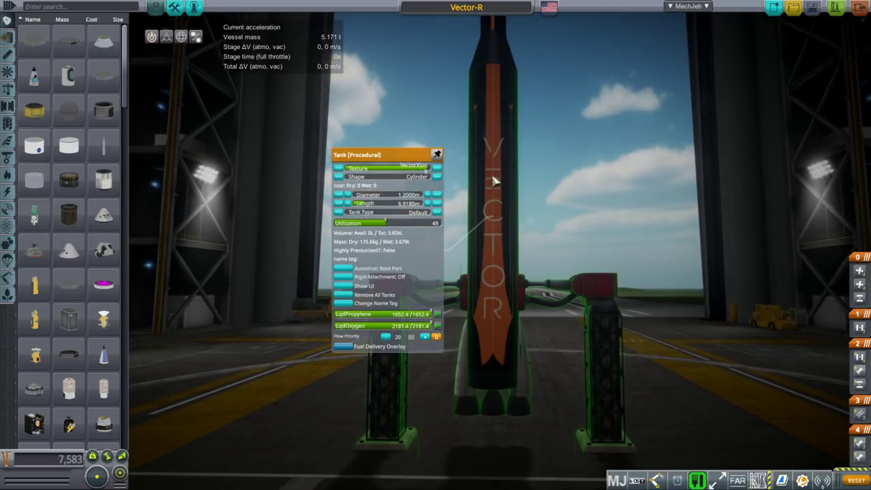
drag(399, 158, 386, 163)
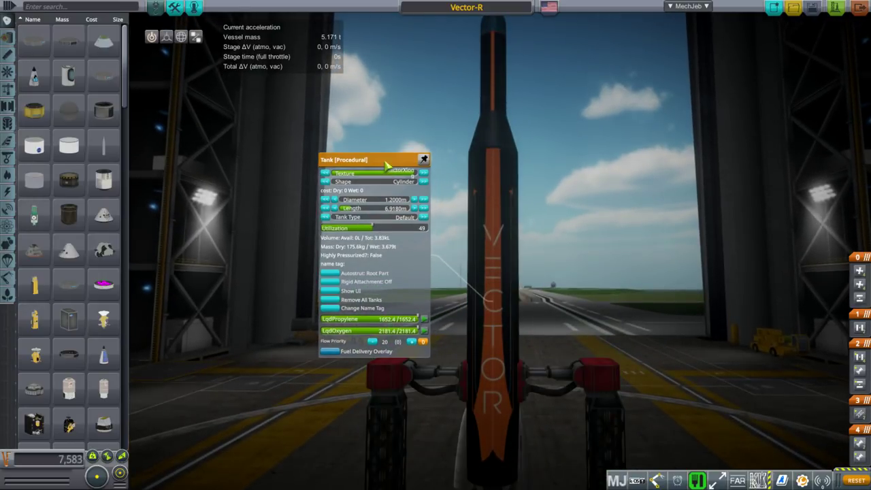
click(327, 174)
click(327, 174)
click(327, 174)
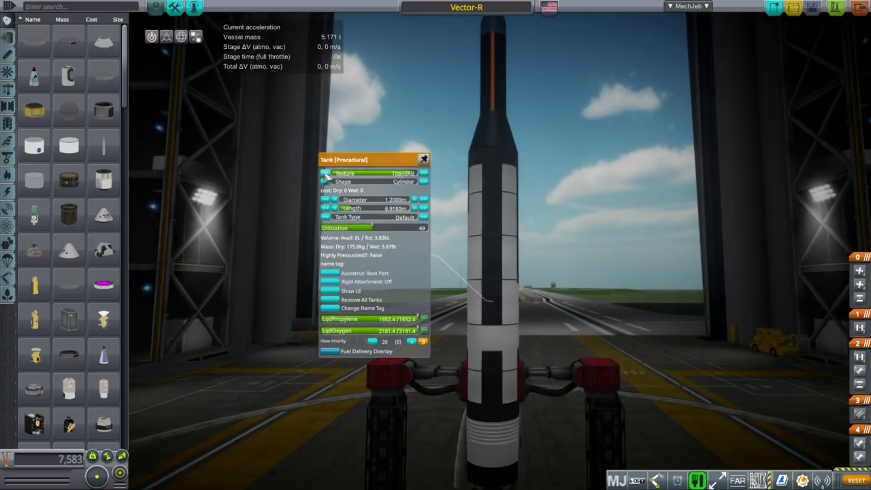
click(326, 174)
click(326, 175)
click(426, 174)
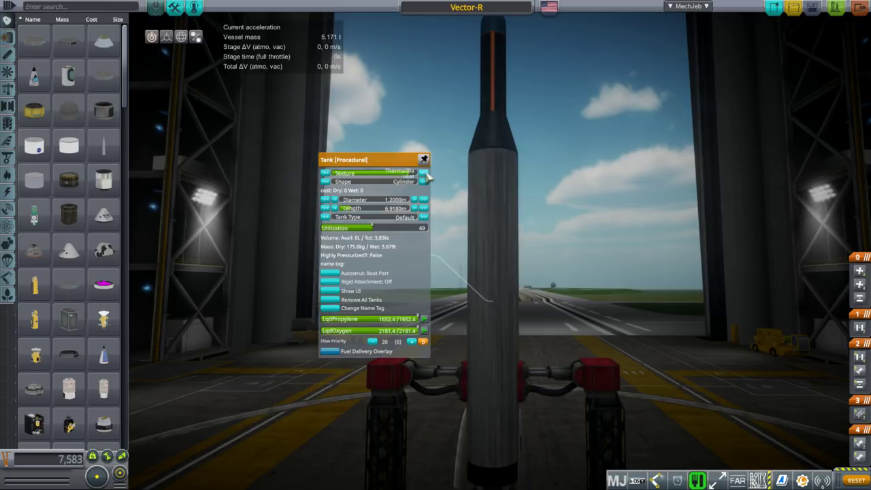
Try early textures from the list on the first-stage tank, from DeepRed back through BlueOriginlong to BlueOrigin.
click(358, 174)
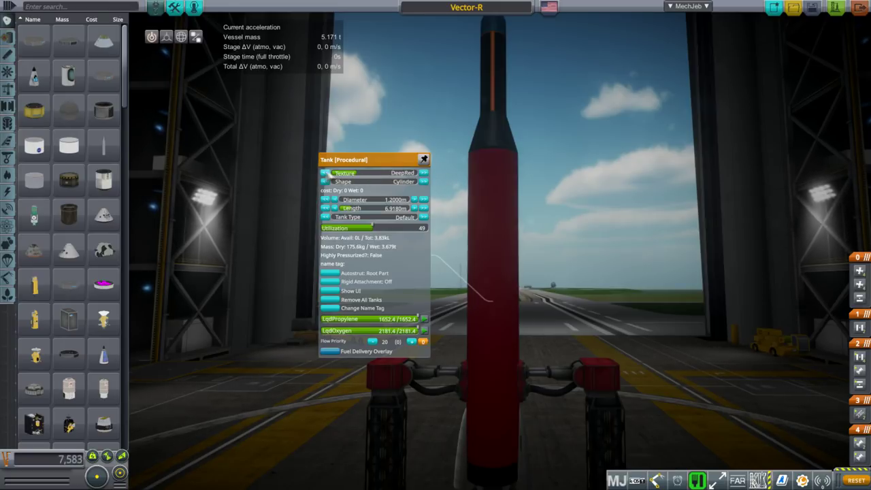
click(326, 174)
click(326, 174)
click(327, 175)
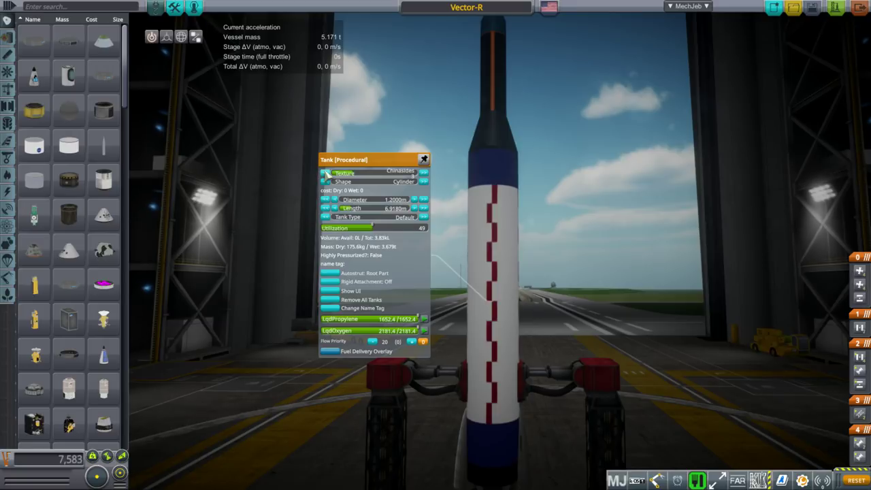
click(327, 174)
click(327, 174)
click(327, 174)
click(327, 174)
click(327, 174)
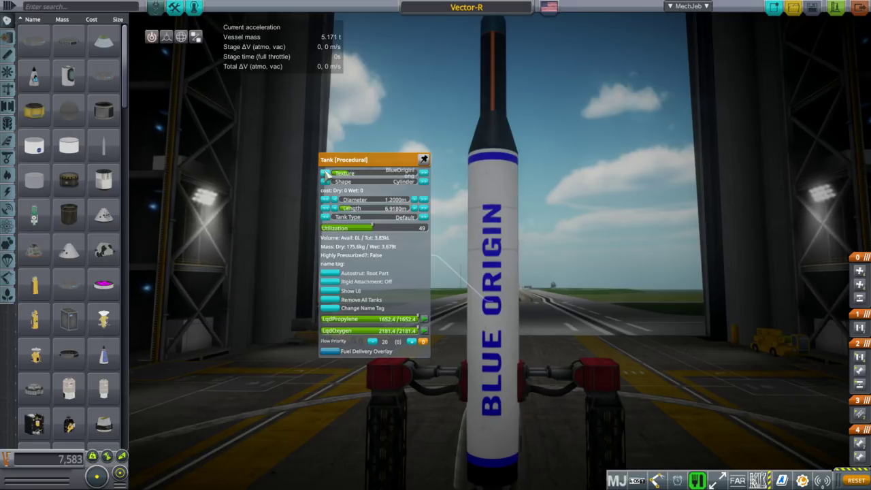
click(326, 174)
click(326, 174)
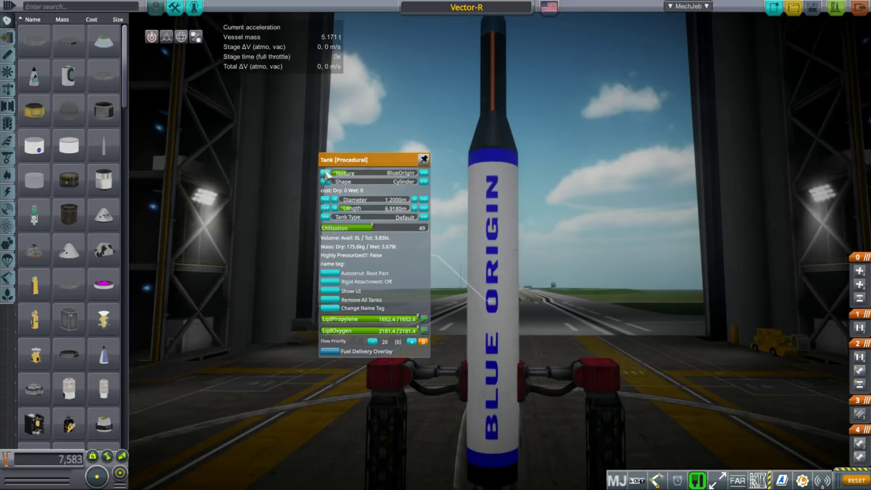
Set the first-stage tank's texture to VectorXlong, comparing the Vector and Vectorlong variants, and close its properties.
click(412, 174)
click(417, 175)
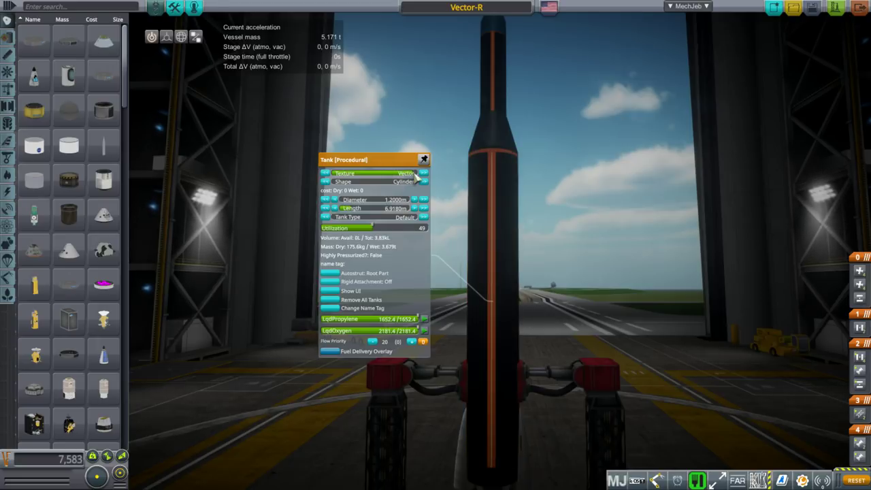
click(423, 174)
click(423, 174)
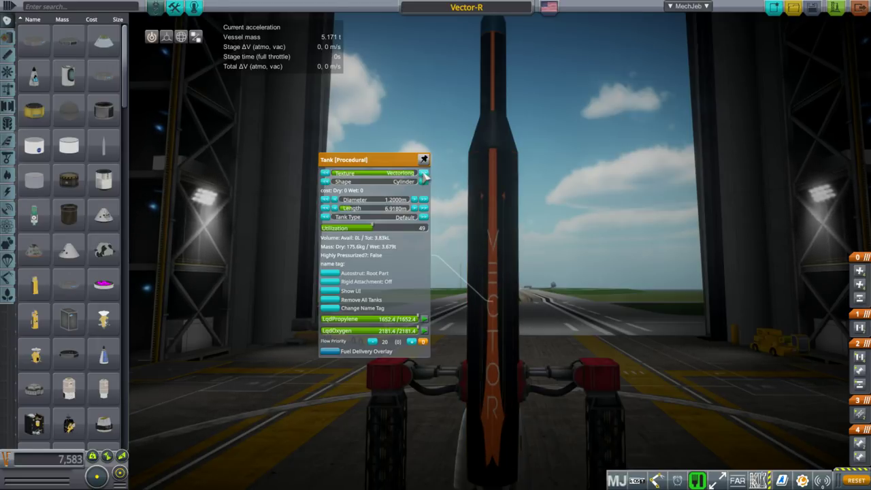
click(423, 174)
click(326, 174)
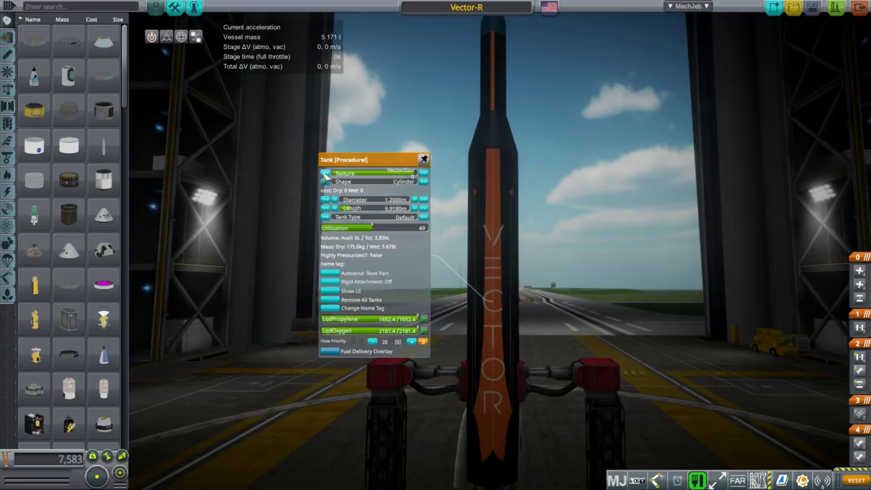
click(575, 190)
Examine the rocket's upper stage and nose cone up close.
drag(675, 188, 667, 221)
scroll(619, 217, up, 3)
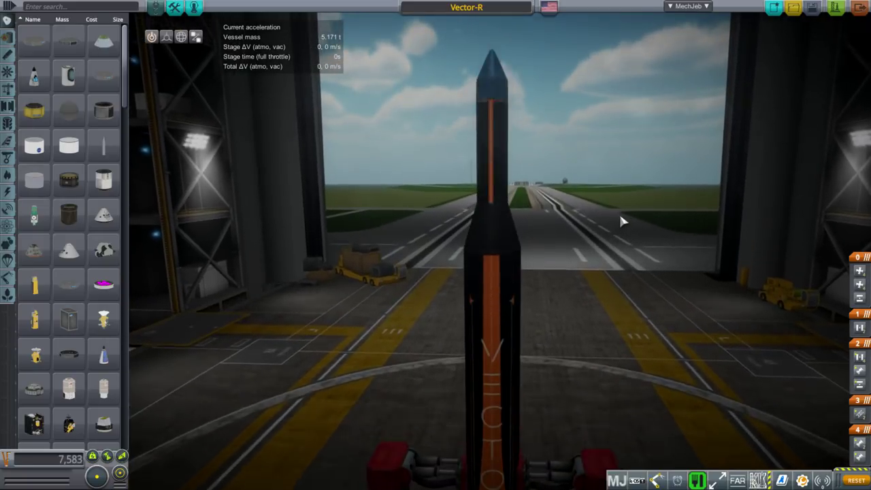
scroll(621, 221, down, 5)
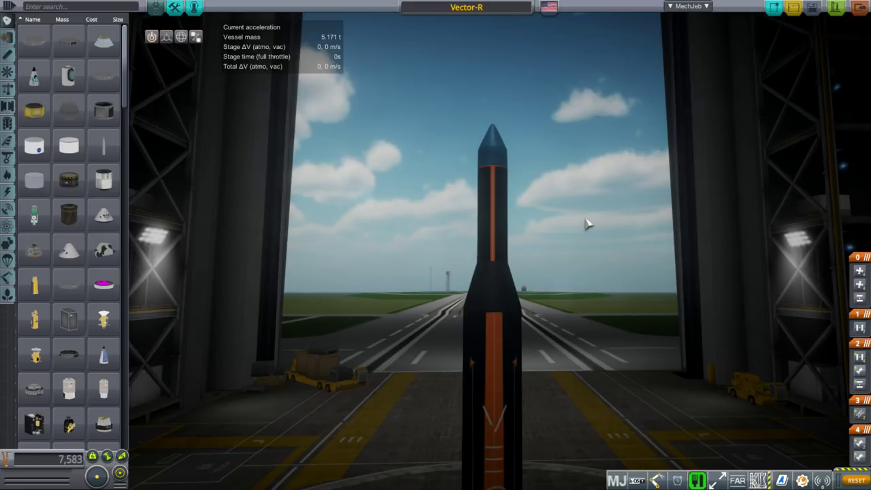
scroll(585, 223, up, 5)
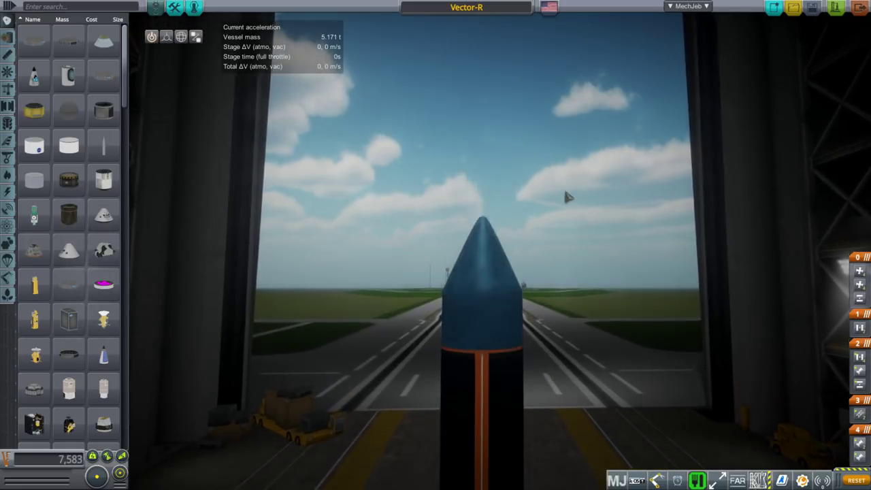
Take the blue fairing off the rocket's nose, view the payload inside from several sides, and put the fairing back.
drag(565, 194, 552, 267)
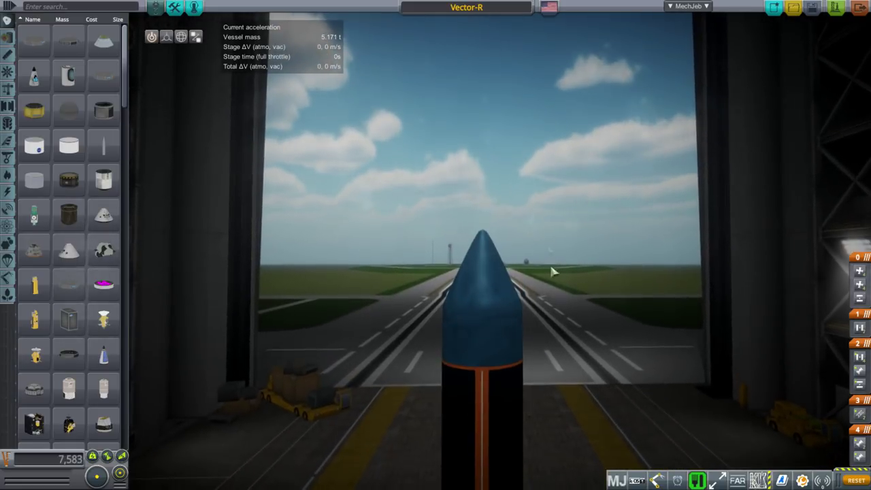
click(518, 318)
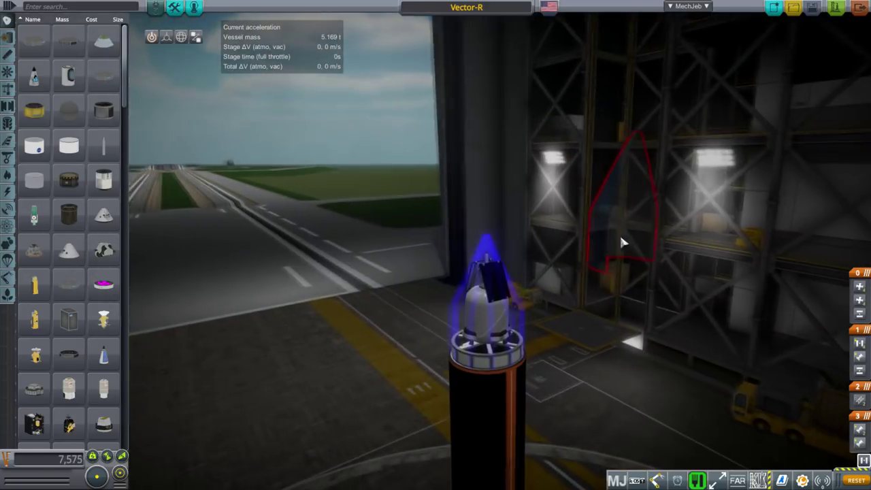
drag(592, 236, 607, 238)
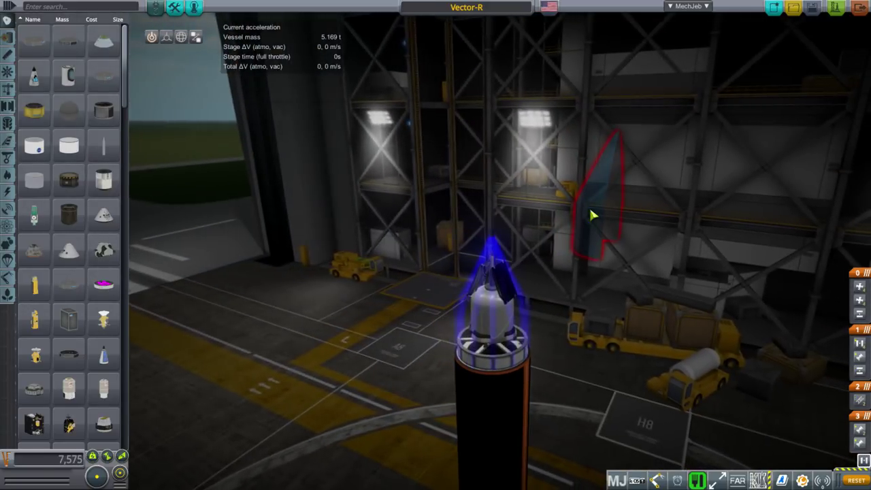
click(590, 206)
drag(578, 212, 375, 186)
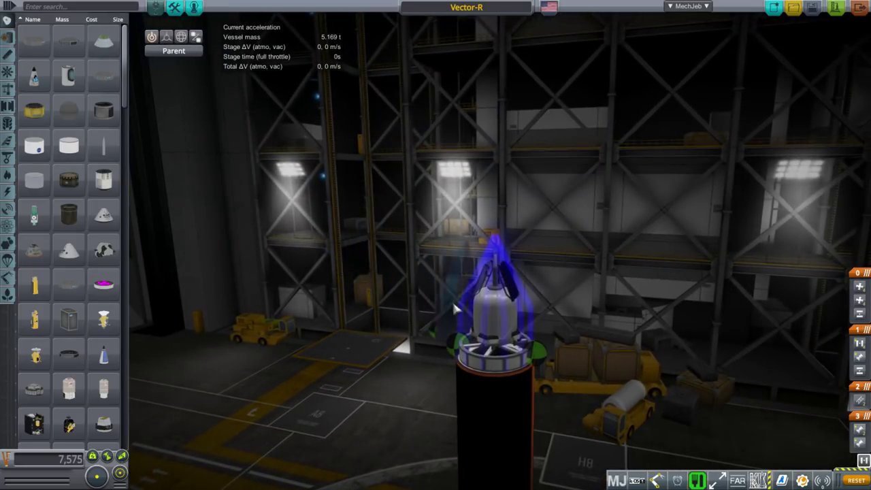
click(460, 306)
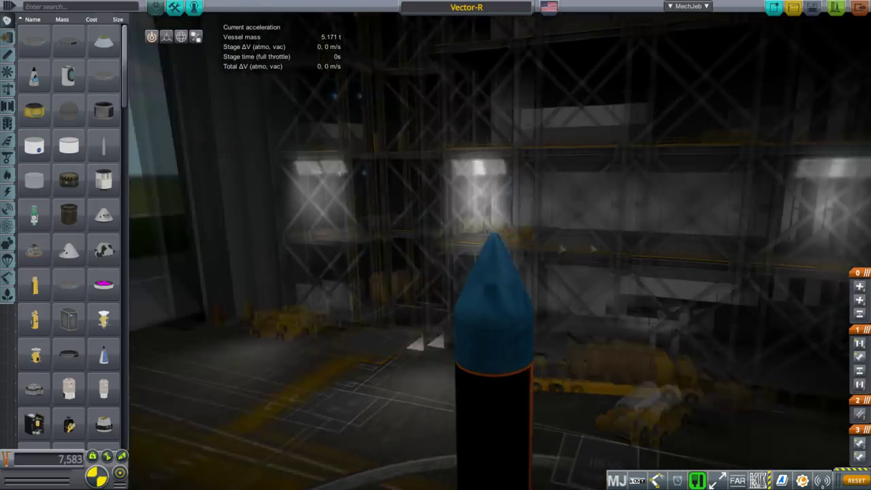
Examine the reassembled rocket from the nose cone down to the VECTOR-lettered first stage and launch clamps.
drag(594, 249, 611, 248)
scroll(611, 248, down, 5)
scroll(582, 191, up, 3)
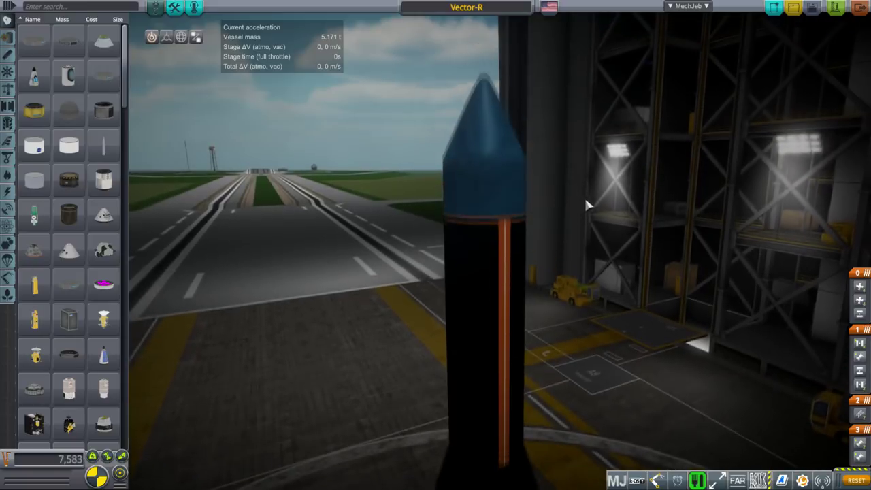
drag(540, 154, 575, 191)
scroll(612, 165, down, 3)
scroll(629, 164, down, 4)
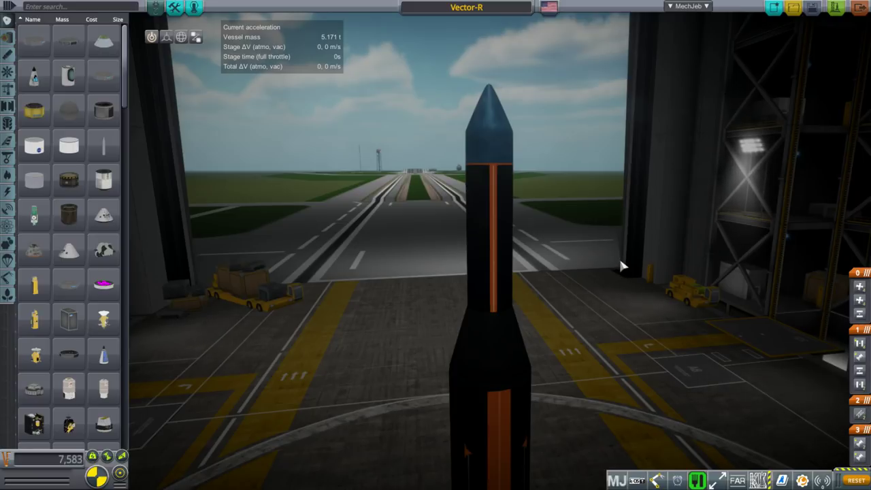
scroll(587, 227, up, 5)
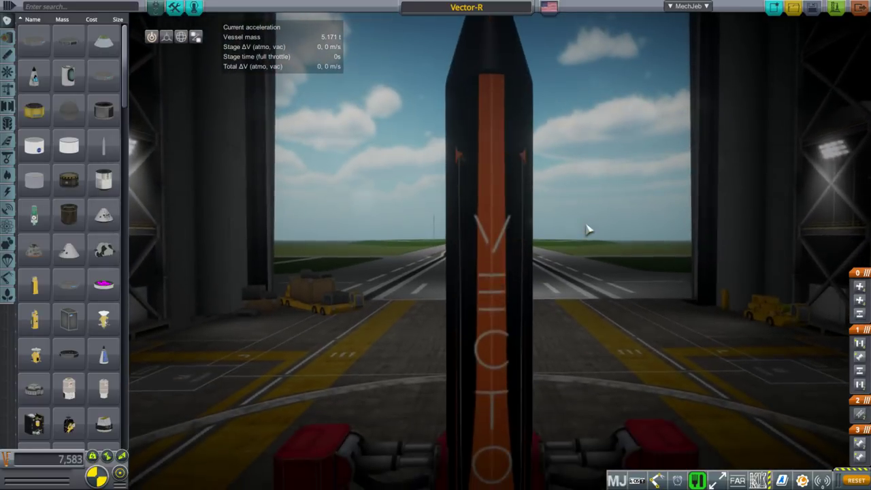
scroll(585, 204, down, 4)
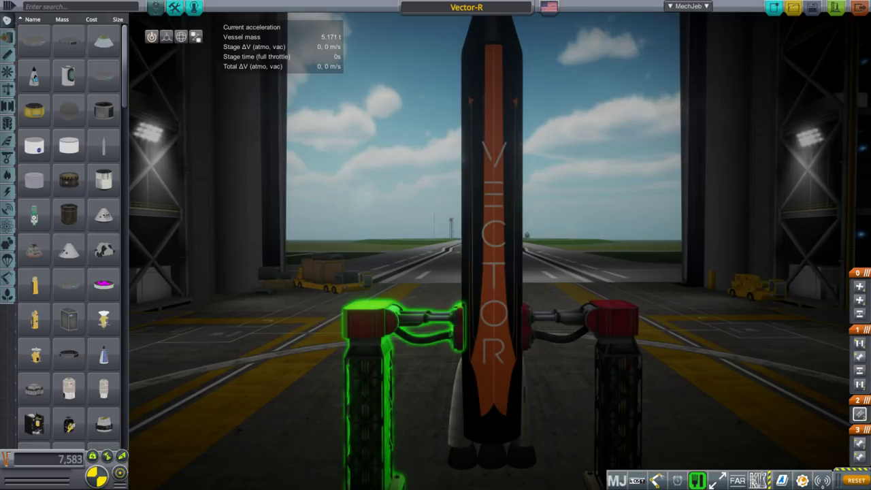
mouse_move(103, 284)
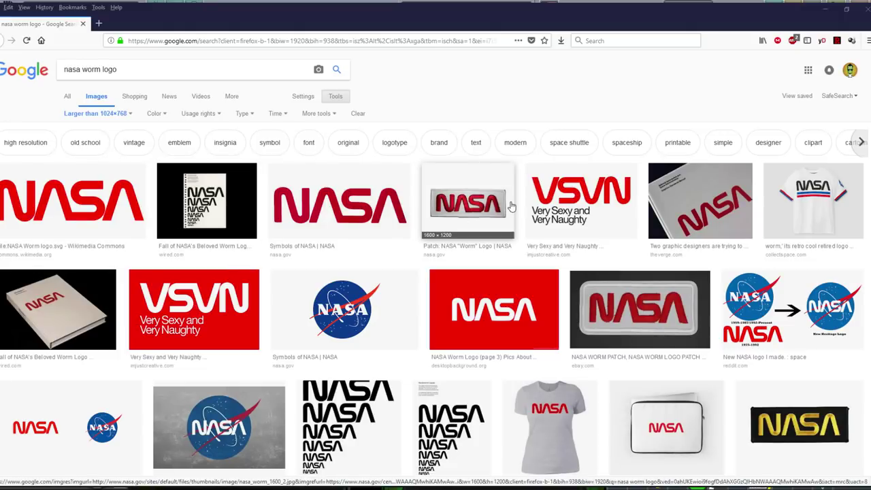
Preview the Wikimedia Commons NASA worm logo in the image results, and deselect everything on its cut-out copy in Photoshop.
click(64, 198)
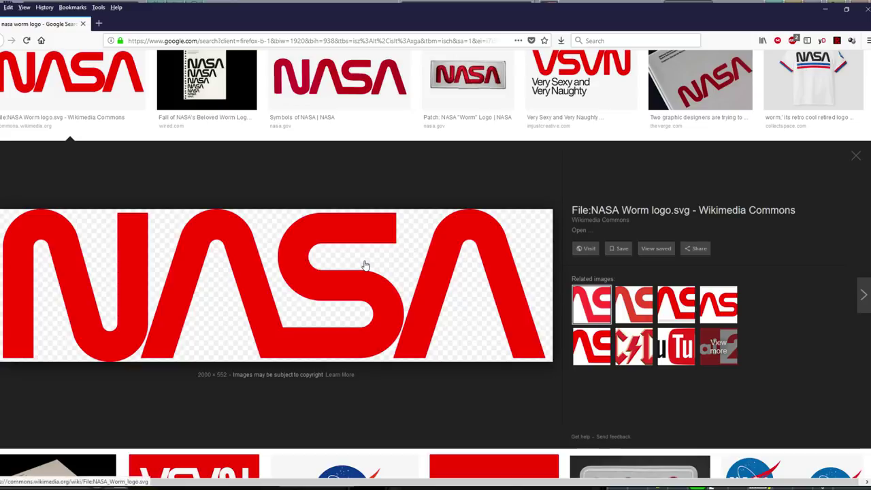
drag(342, 259, 238, 177)
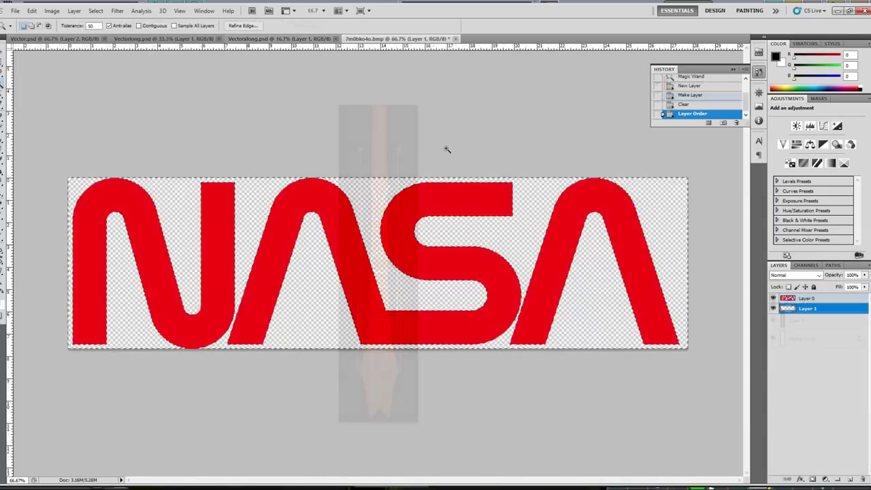
key(ctrl+d)
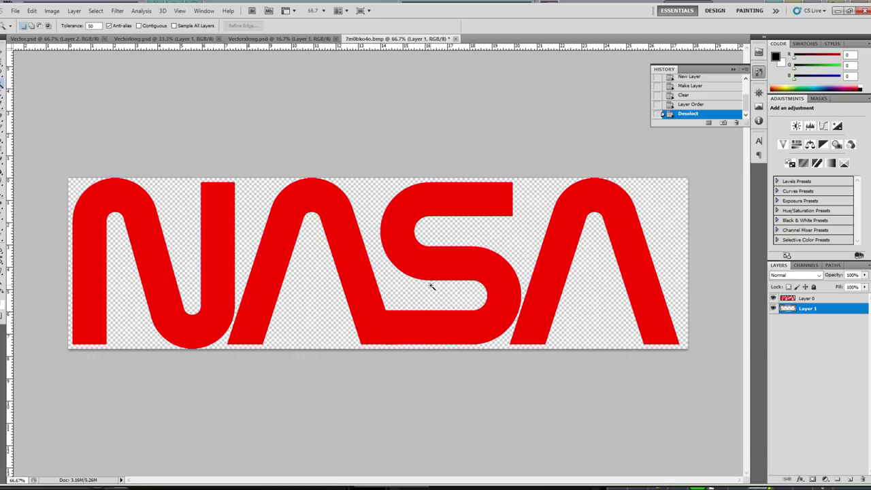
Compare the Vector.psd, Vectorlong.psd and Vectorxlong.psd tank textures, and go back to the NASA logo document.
click(293, 39)
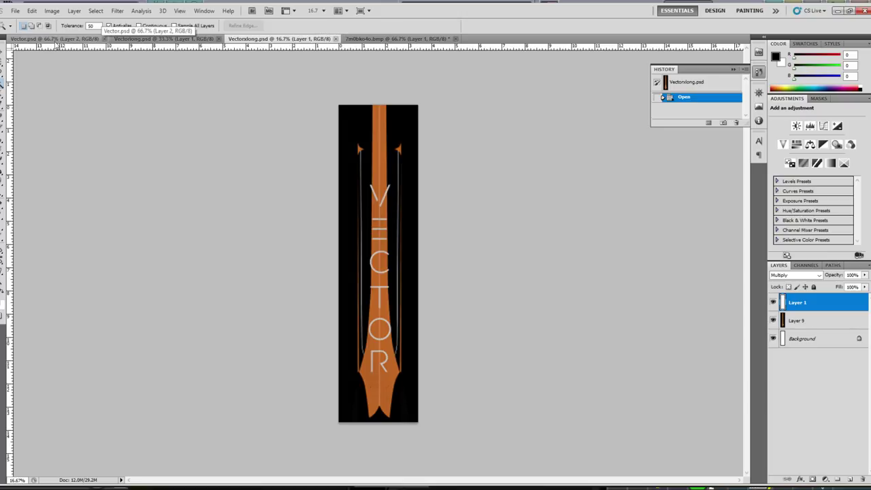
click(99, 39)
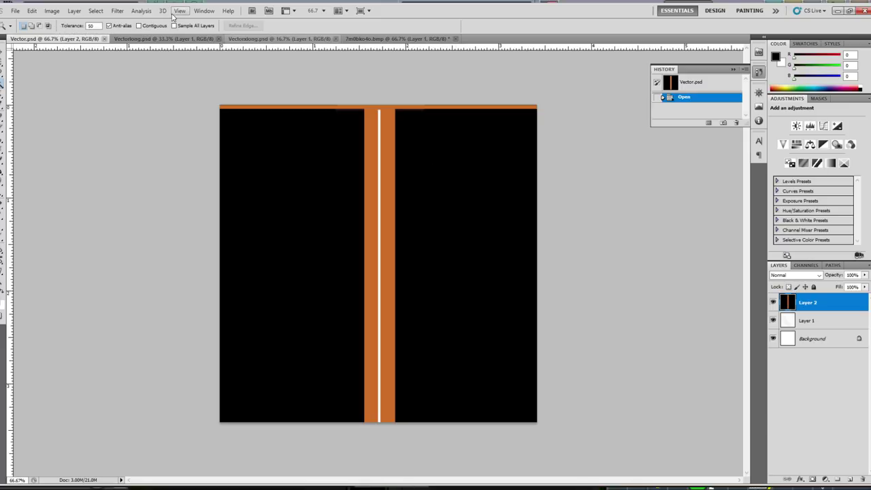
click(174, 39)
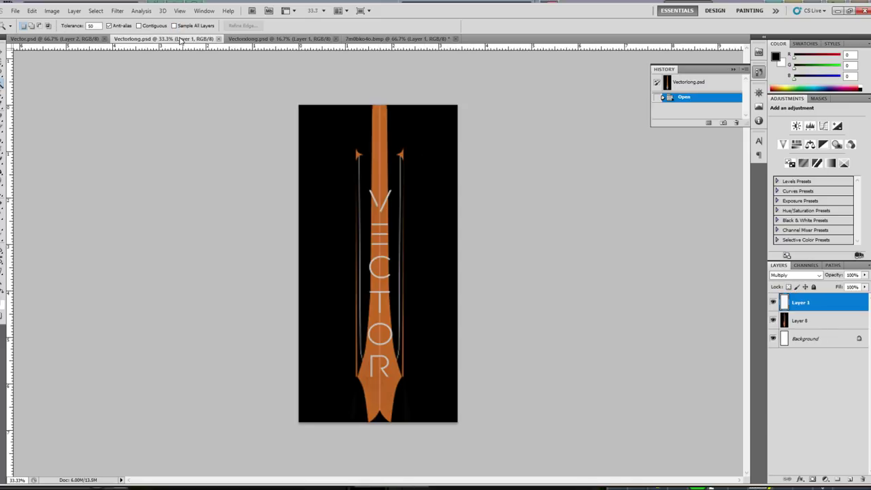
click(295, 39)
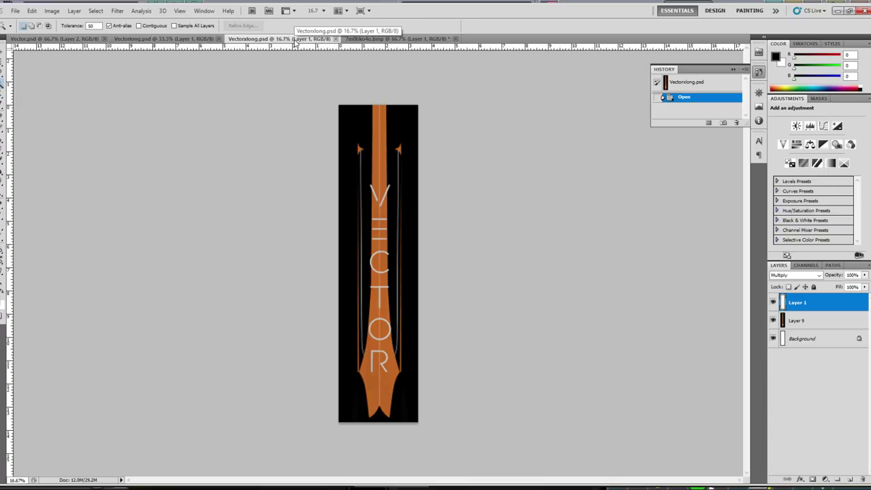
click(39, 39)
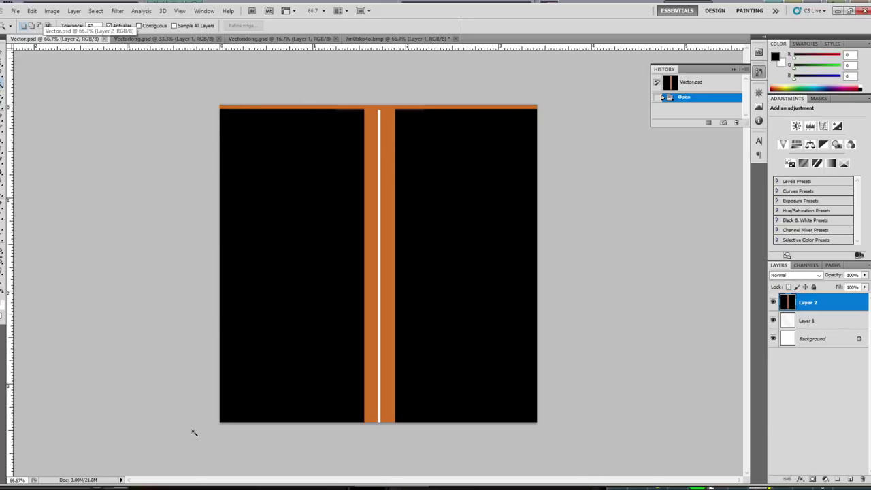
click(127, 40)
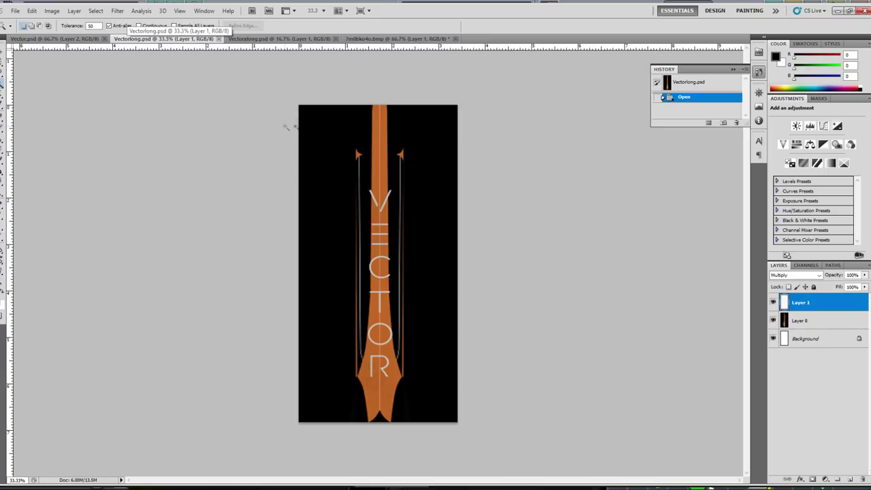
click(272, 39)
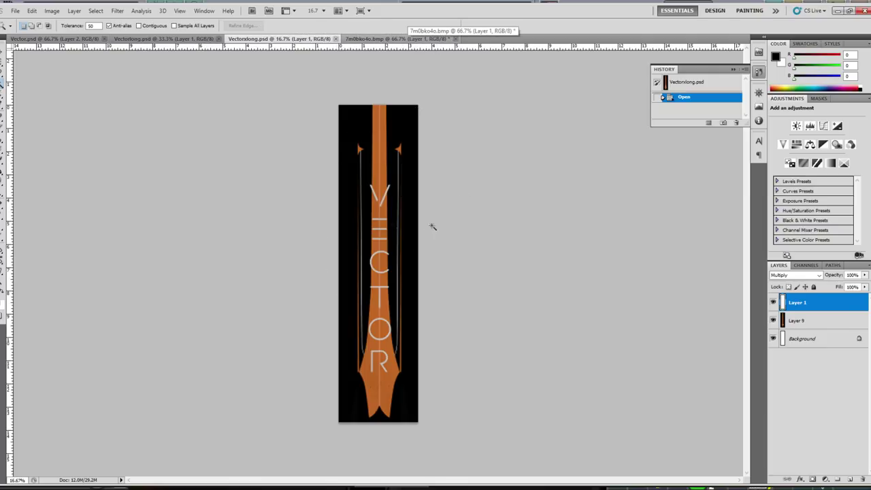
click(376, 40)
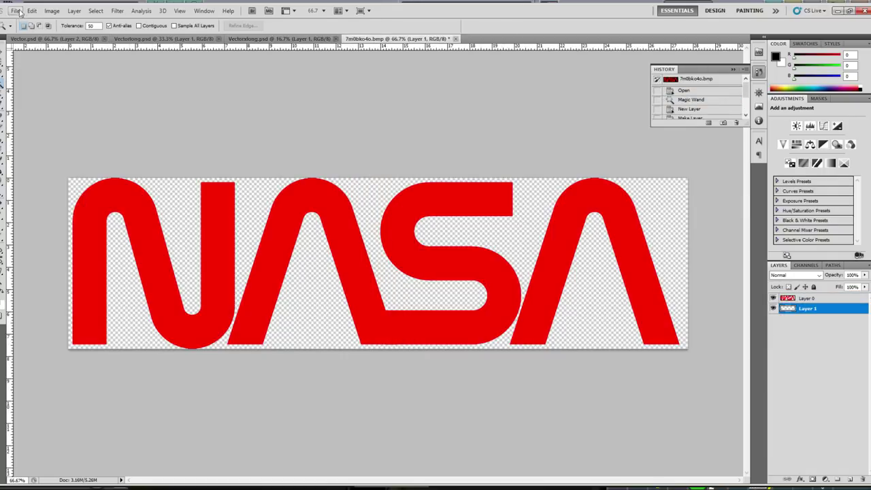
Delete the VECTOR artwork layer, Layer 9, from Vectorxlong.psd.
click(15, 11)
click(297, 40)
click(297, 41)
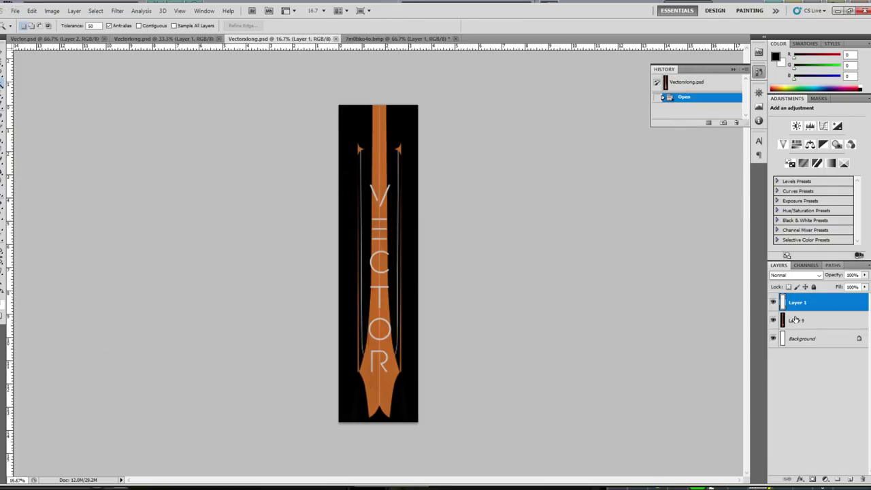
right_click(796, 319)
click(800, 142)
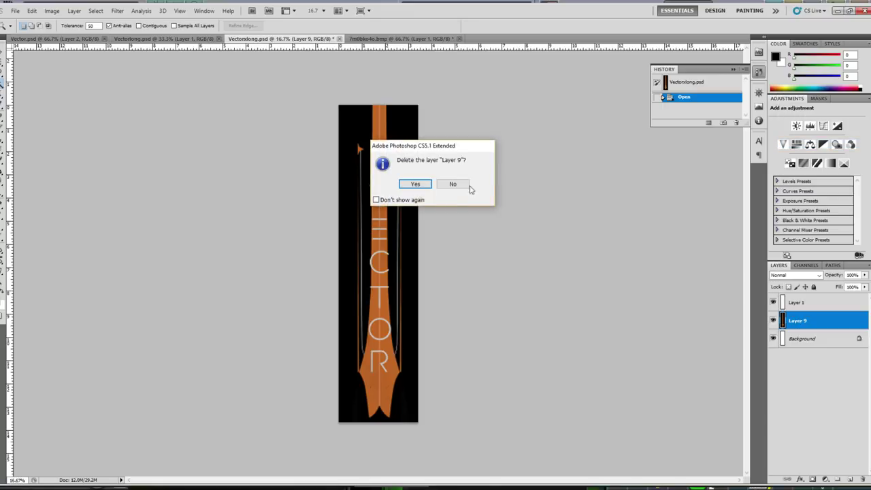
click(422, 185)
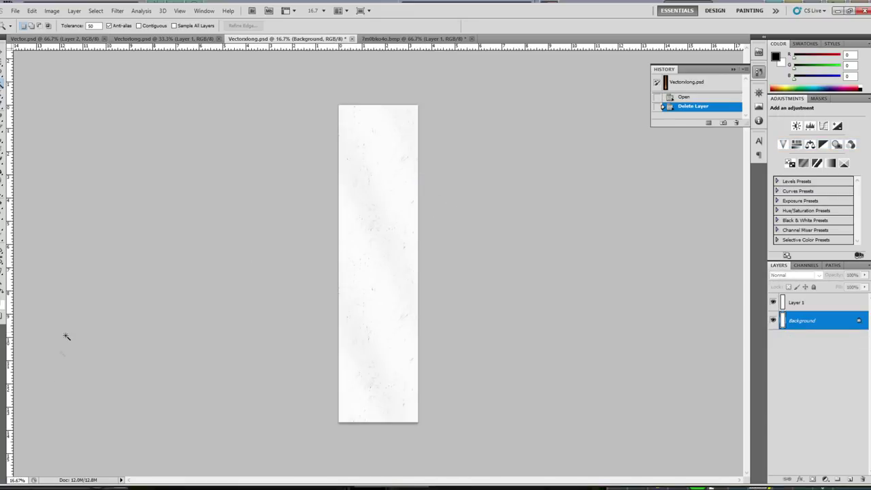
Inspect the scratched base texture of Vectorxlong.psd at 100% zoom with Layer 1 hidden and shown, and return to 25% zoom.
click(11, 481)
text(25)
key(Return)
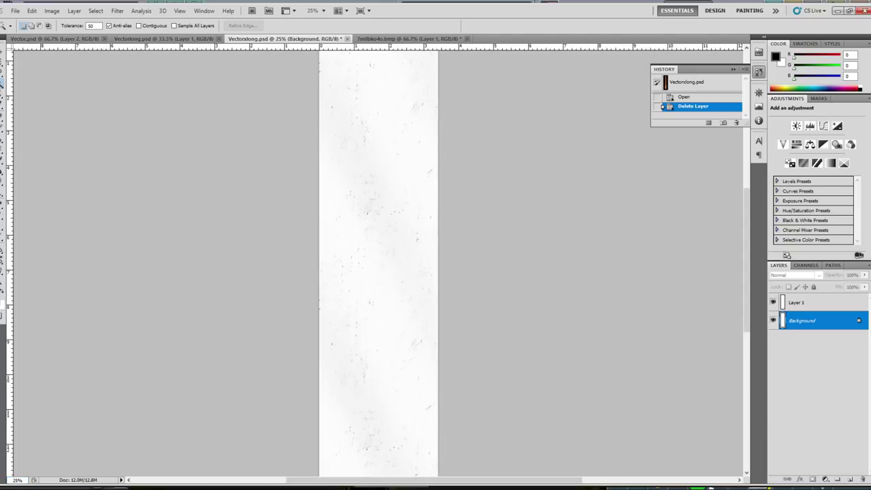
click(19, 480)
text(100)
key(Return)
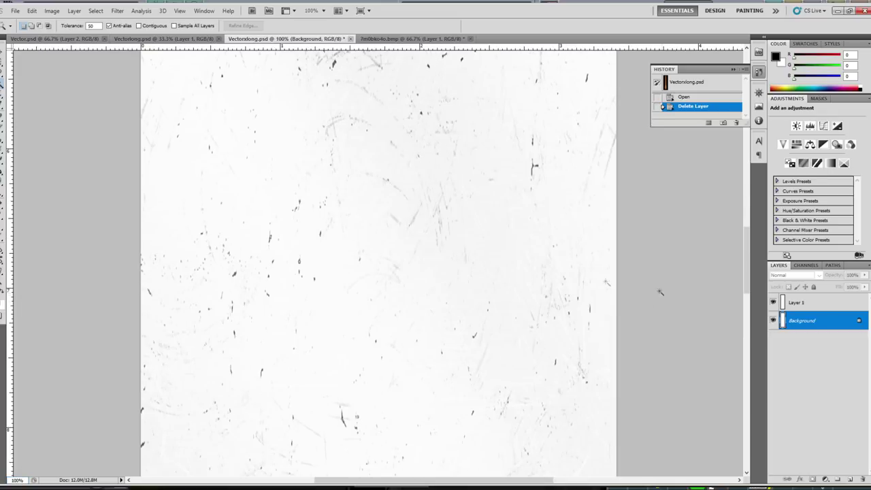
drag(747, 293, 752, 403)
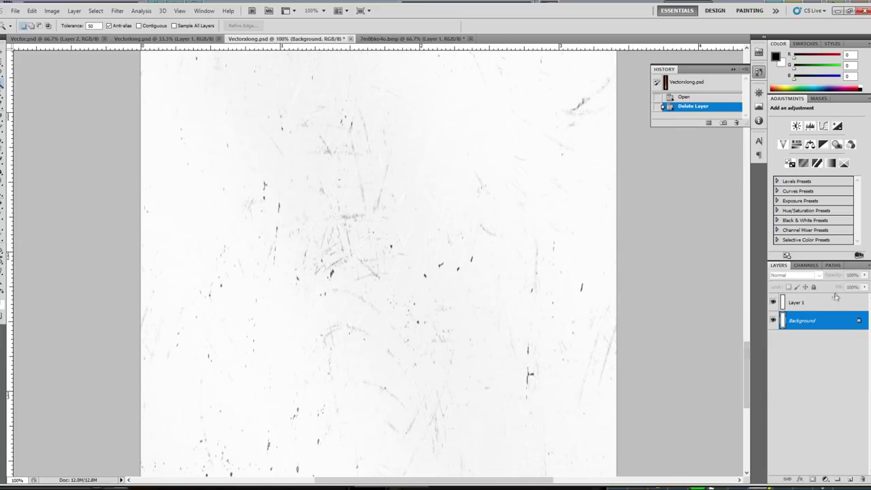
click(773, 302)
click(773, 303)
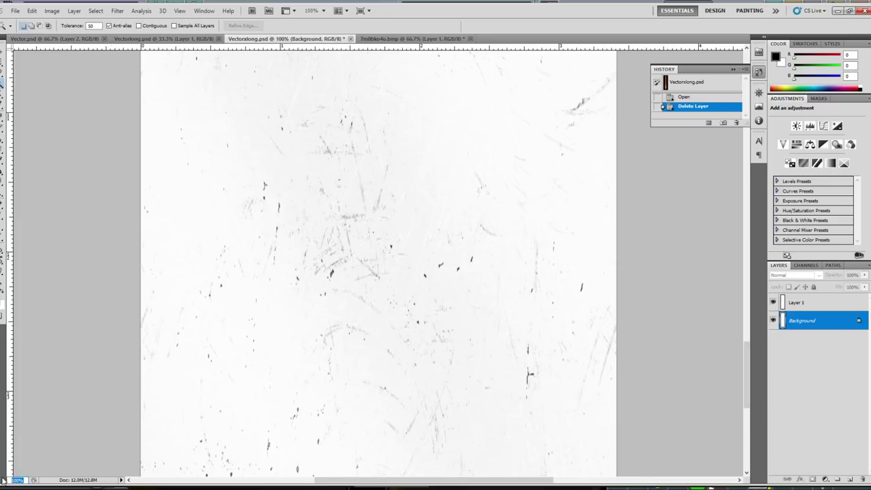
text(25)
key(Return)
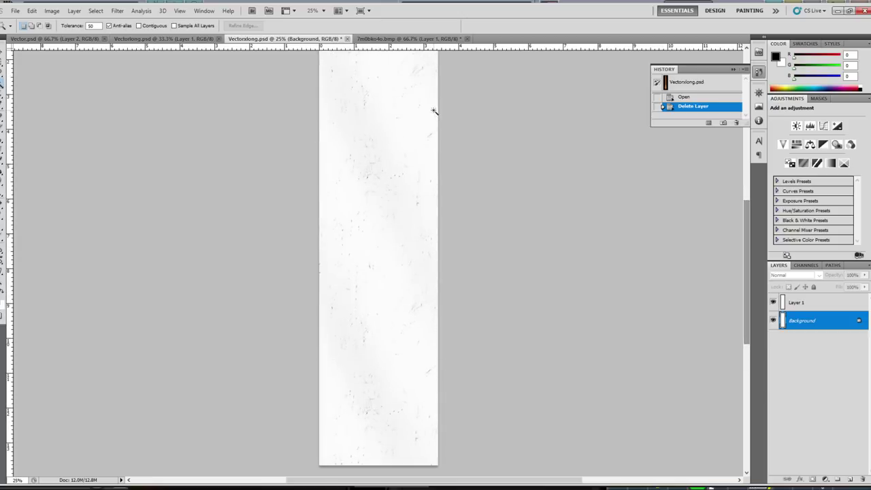
Copy the whole red NASA logo from Layer 0 of 7m0bko4o.bmp and paste it into Vectorxlong.psd.
click(398, 39)
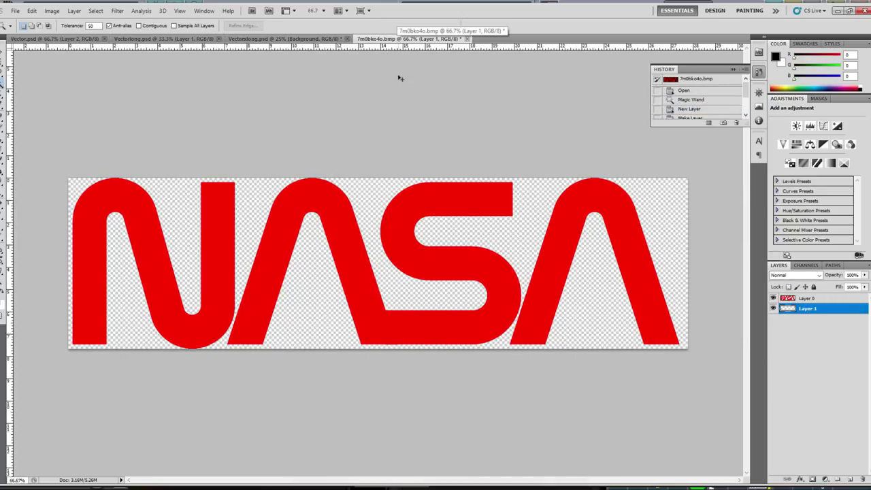
key(ctrl+c)
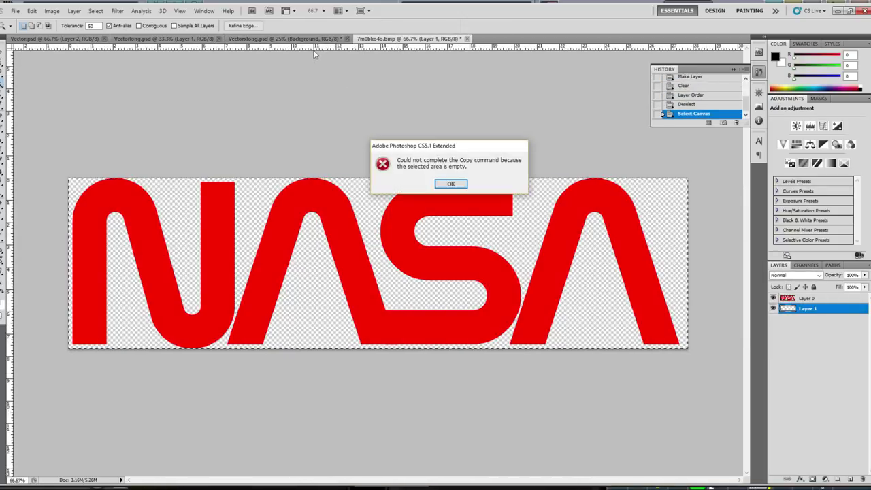
click(448, 184)
key(alt+bracketright)
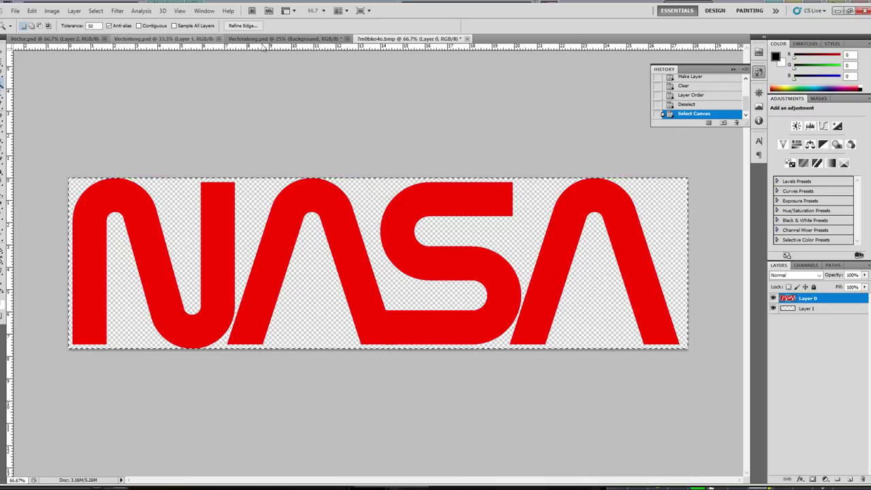
click(266, 39)
key(ctrl+v)
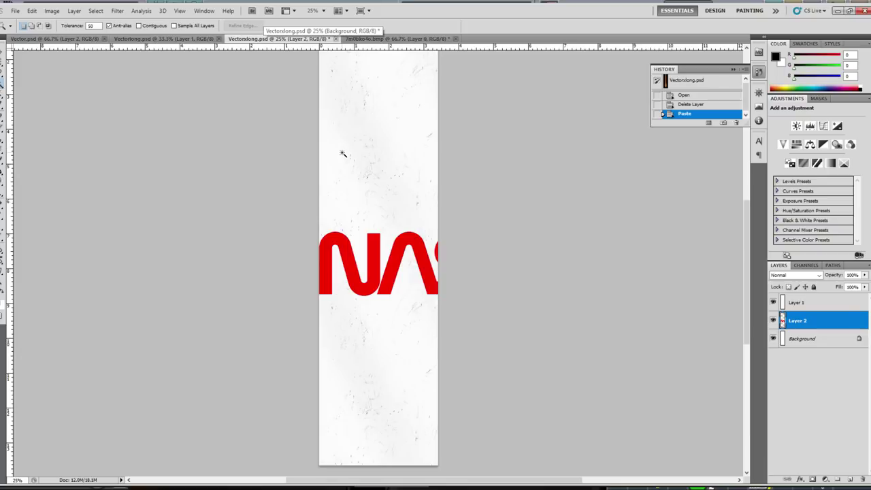
Rotate the pasted NASA logo on Layer 2 by 90 degrees and move it to the middle of the tank texture.
key(ctrl+t)
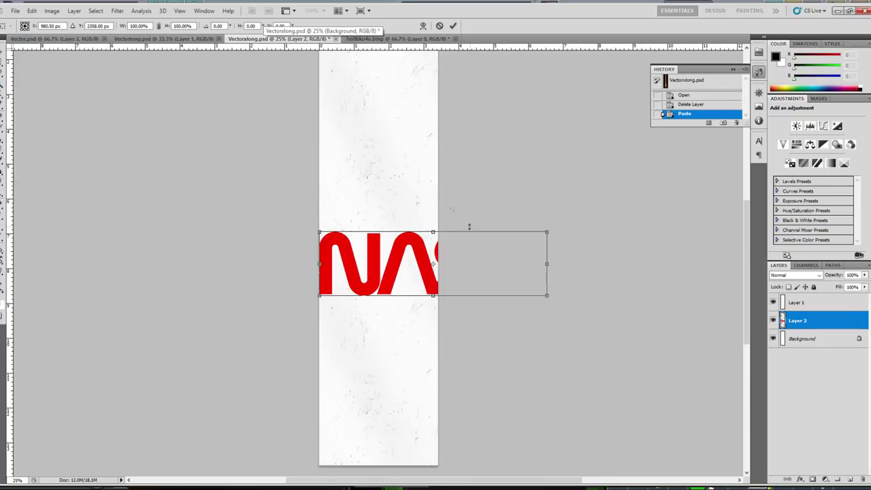
click(205, 27)
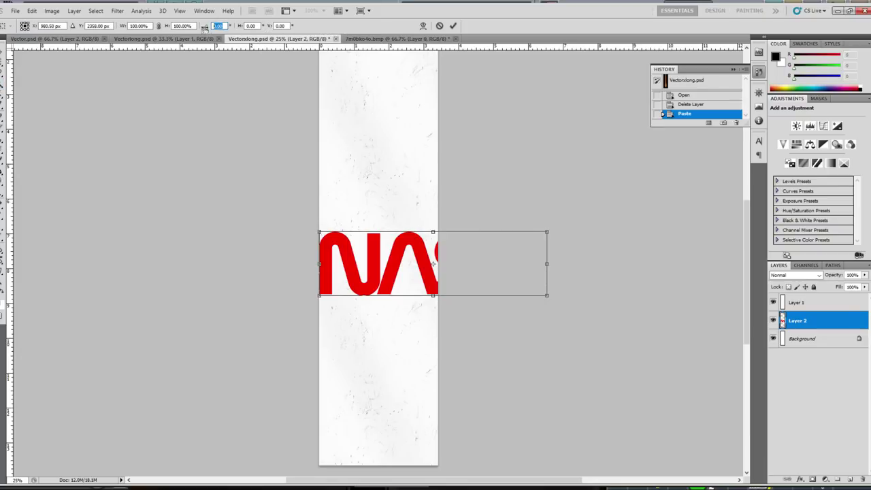
text(90)
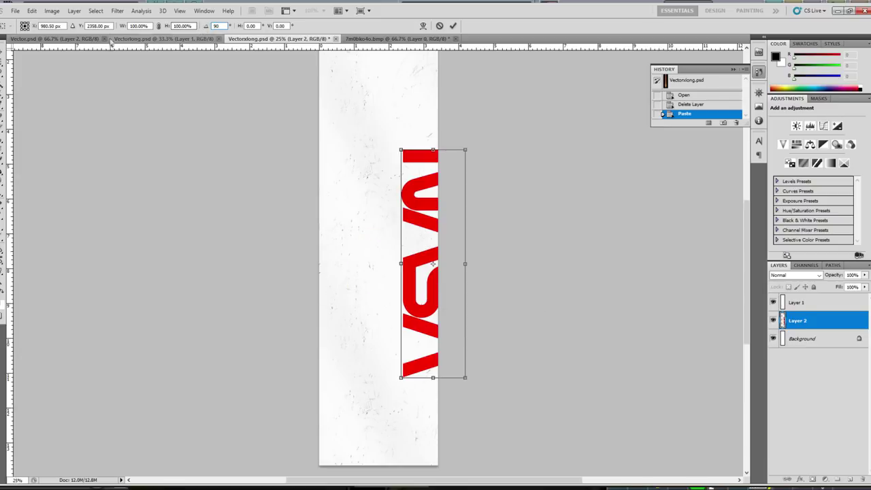
click(2, 52)
click(407, 184)
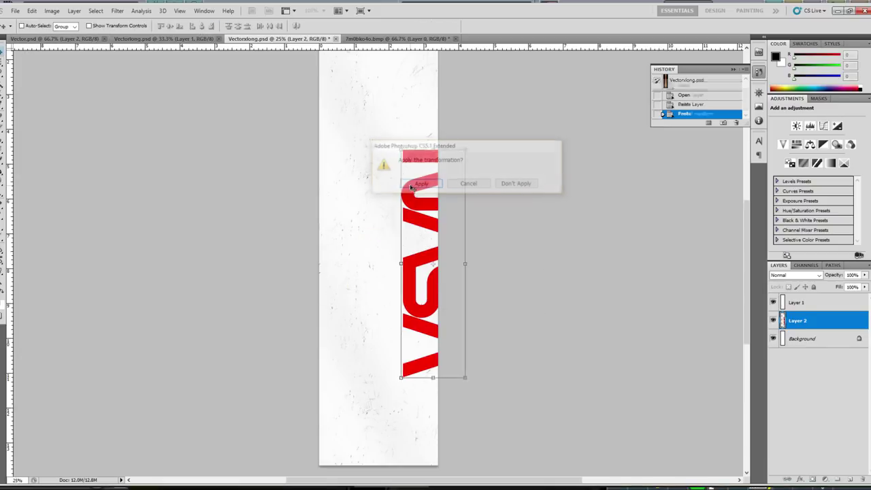
drag(373, 197, 375, 197)
scroll(558, 208, up, 12)
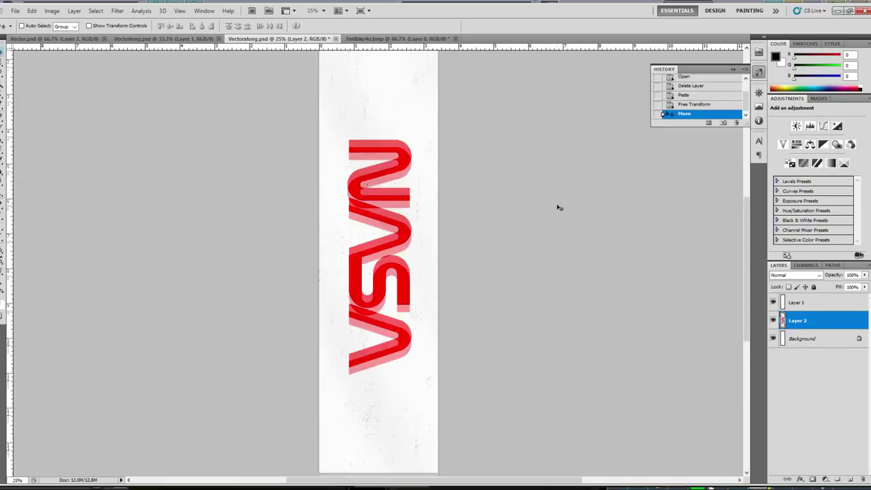
scroll(556, 212, down, 5)
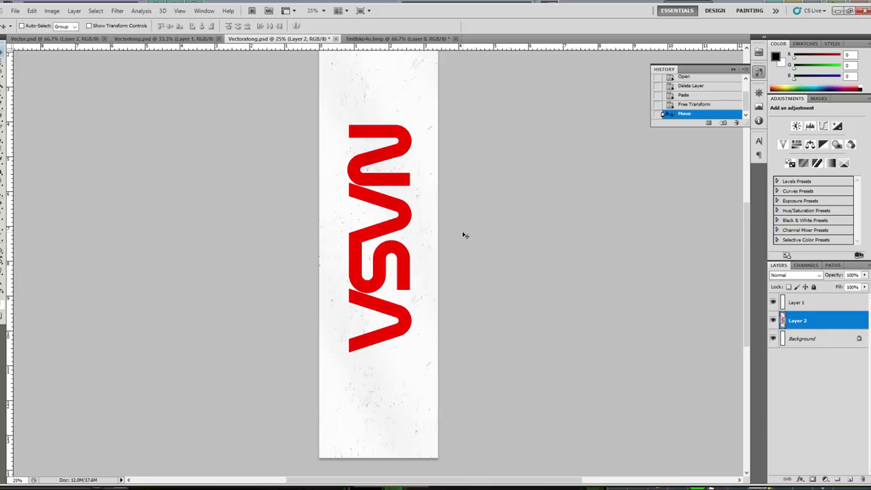
Scale the NASA logo proportionally to about 71% and recentre it across the width of the tank texture.
key(ctrl+t)
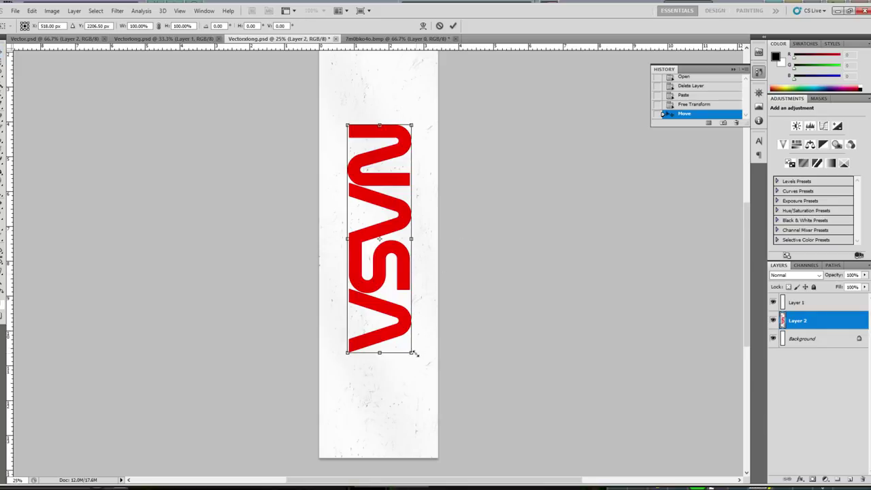
drag(412, 354, 393, 288)
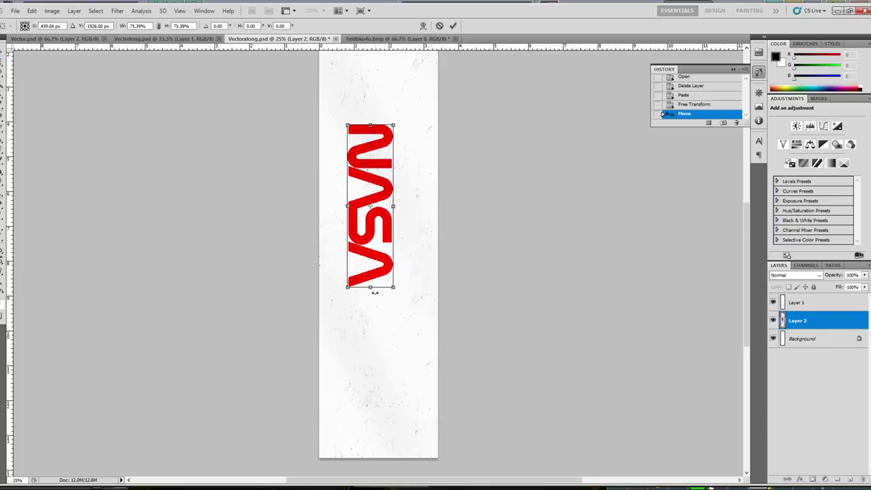
key(Return)
drag(363, 240, 371, 259)
scroll(503, 247, down, 1)
scroll(509, 249, up, 4)
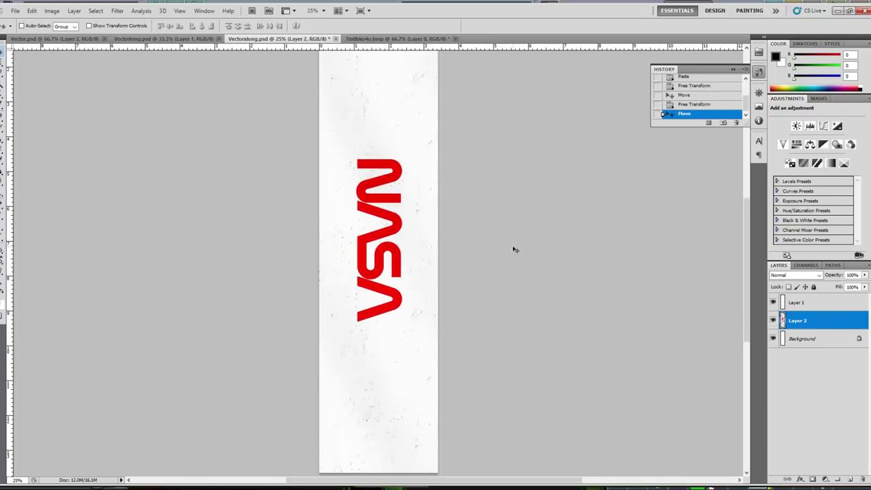
scroll(514, 250, up, 2)
scroll(515, 249, down, 5)
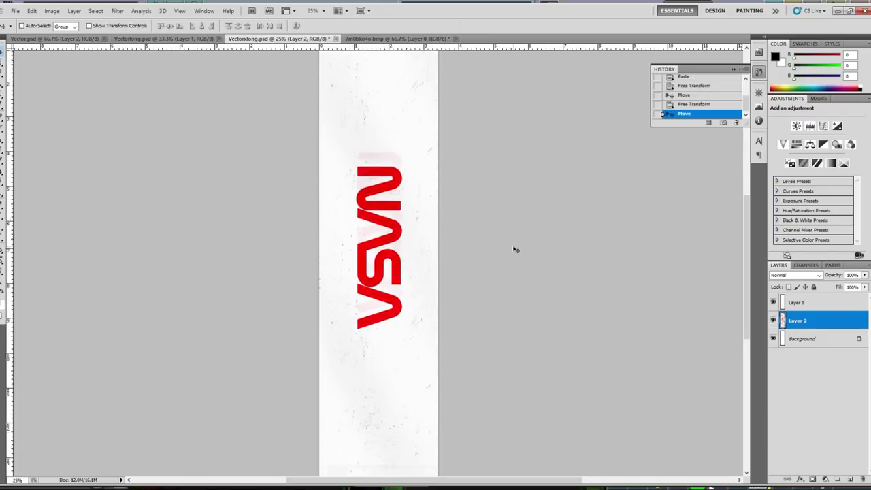
Save the document as a new Photoshop file named NASAworm in the Custom Textures folder.
click(16, 13)
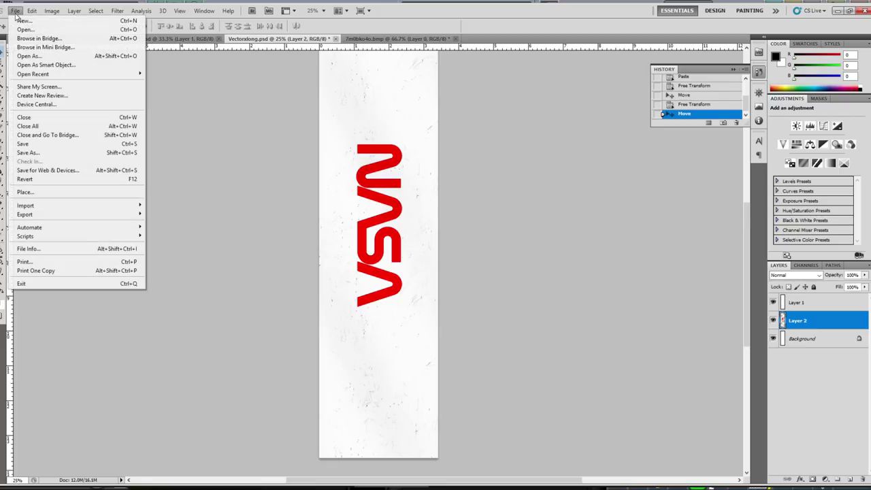
click(72, 153)
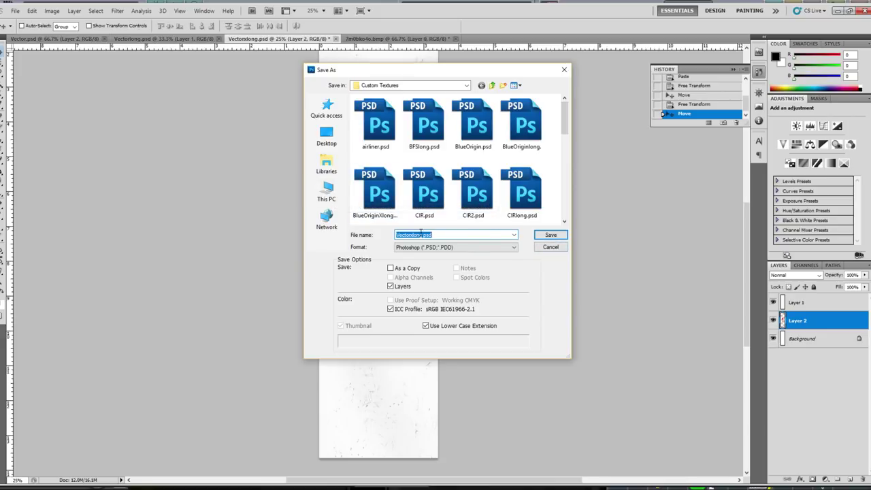
text(NASAwom)
click(548, 235)
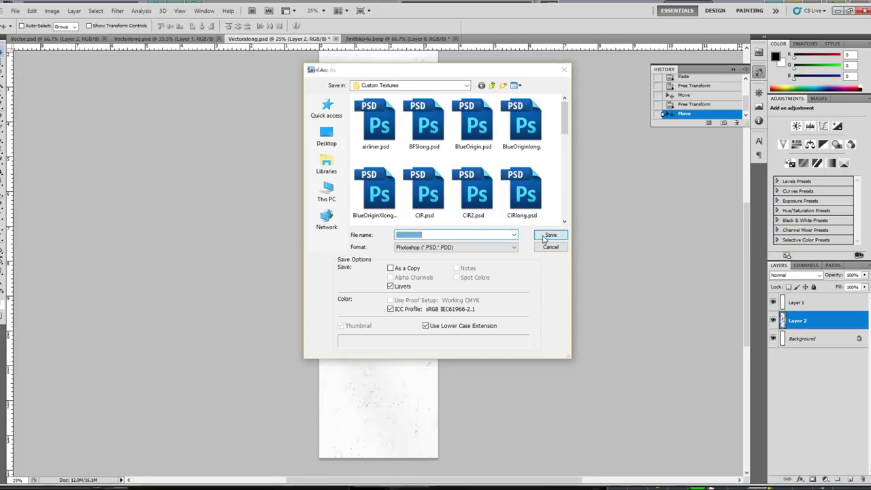
click(536, 160)
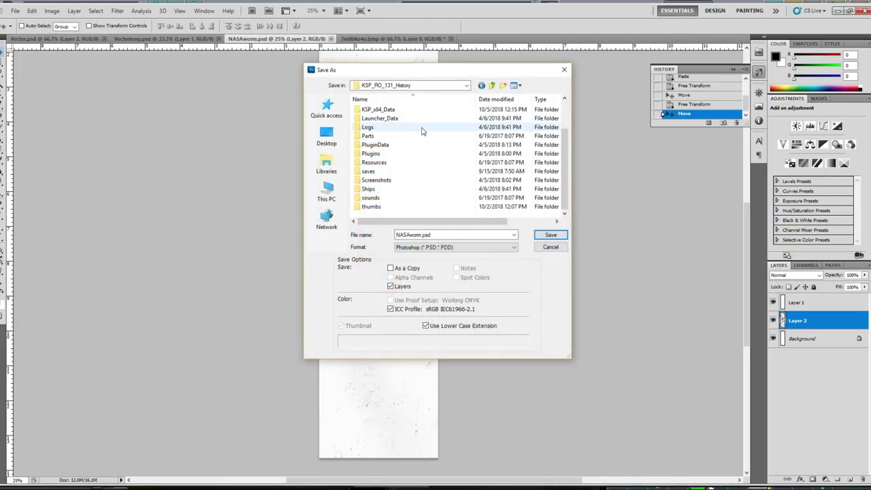
Prepare another save as a copy without layers, and locate the TRtextures folder inside KSP_RO_131_History's GameData folder.
scroll(421, 130, up, 2)
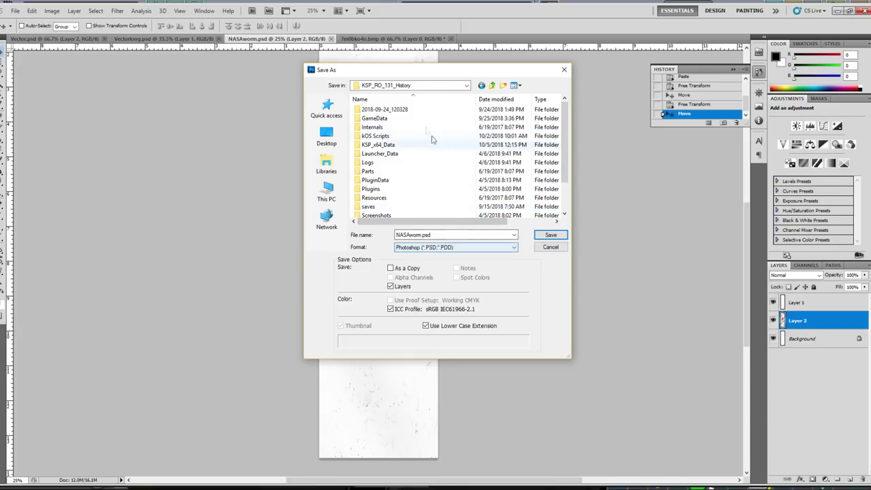
click(390, 287)
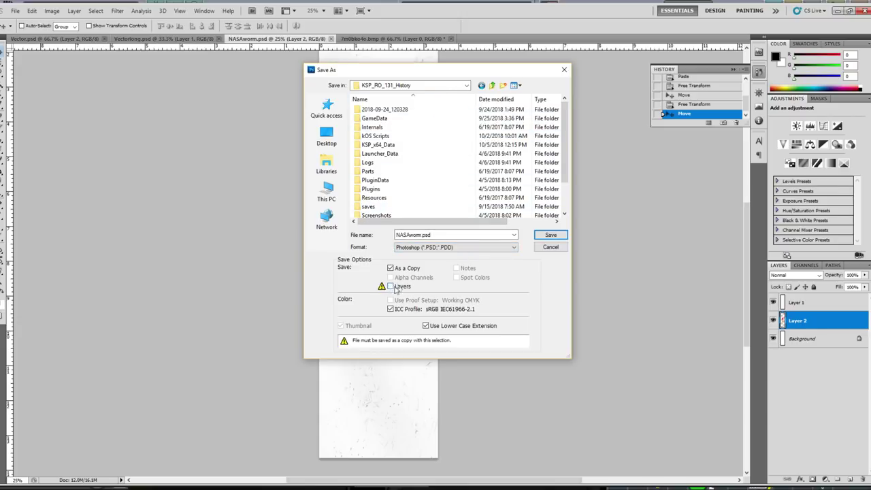
double_click(384, 119)
scroll(401, 126, down, 20)
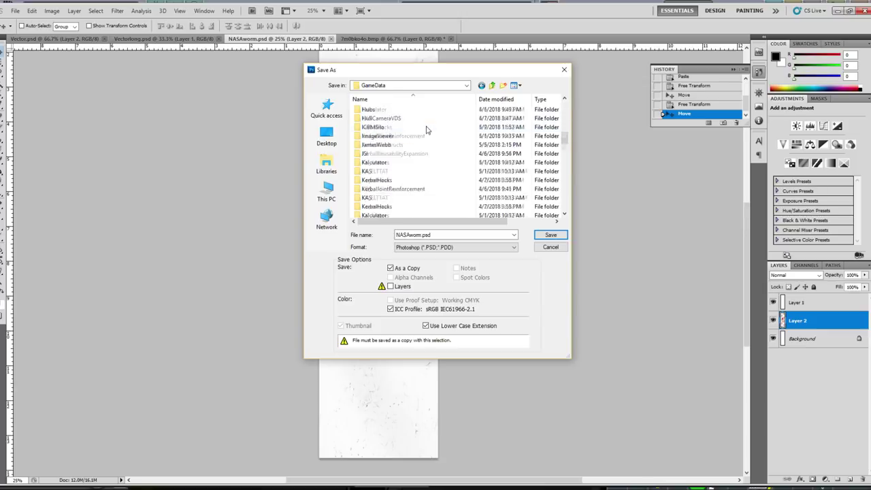
scroll(418, 132, down, 10)
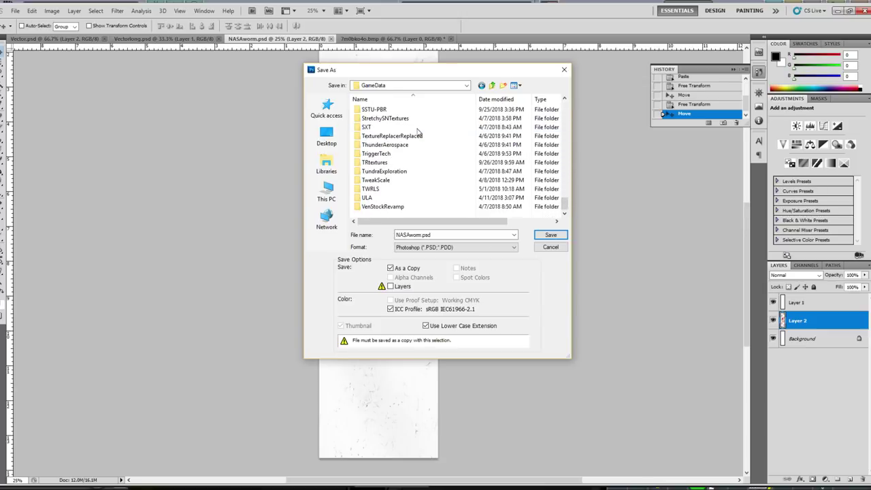
click(367, 164)
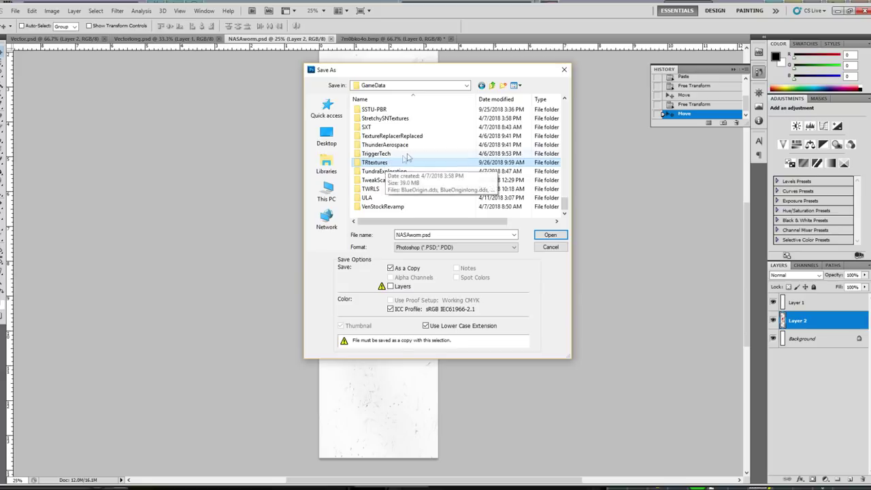
Examine the GameData folder list for the ProceduralParts and MainSailor mod folders, and return to TRtextures.
scroll(406, 158, up, 3)
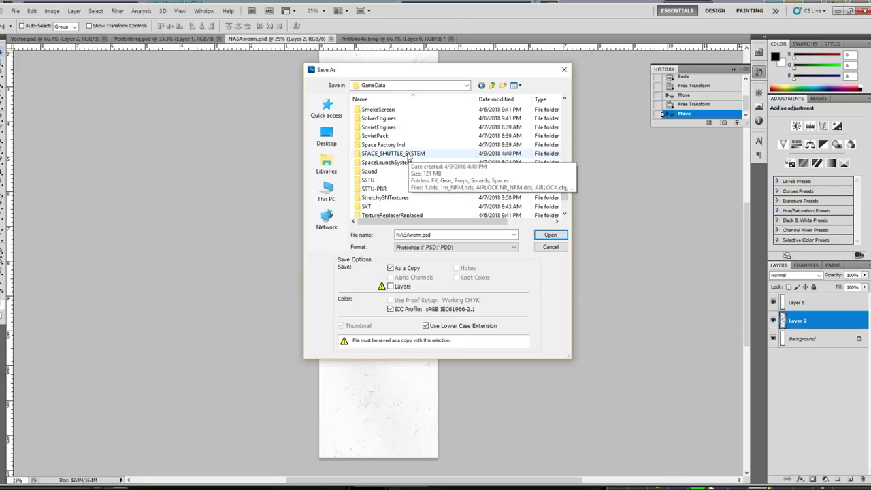
scroll(408, 157, up, 12)
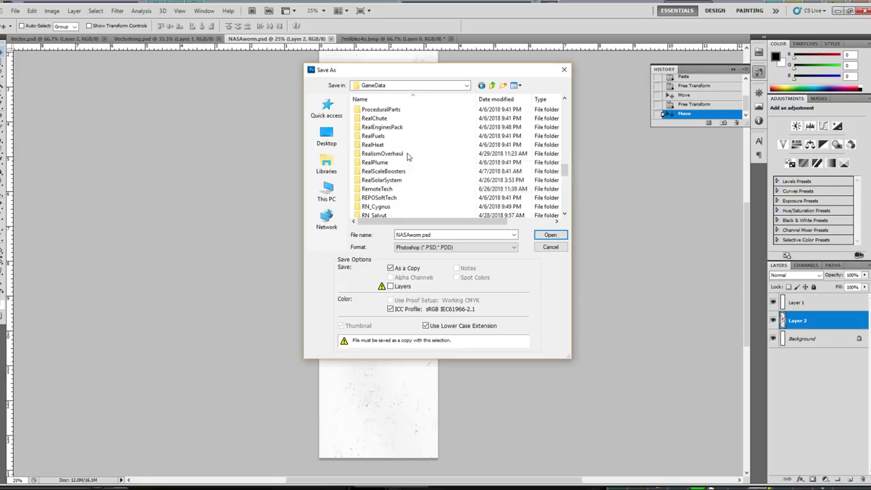
scroll(407, 157, up, 2)
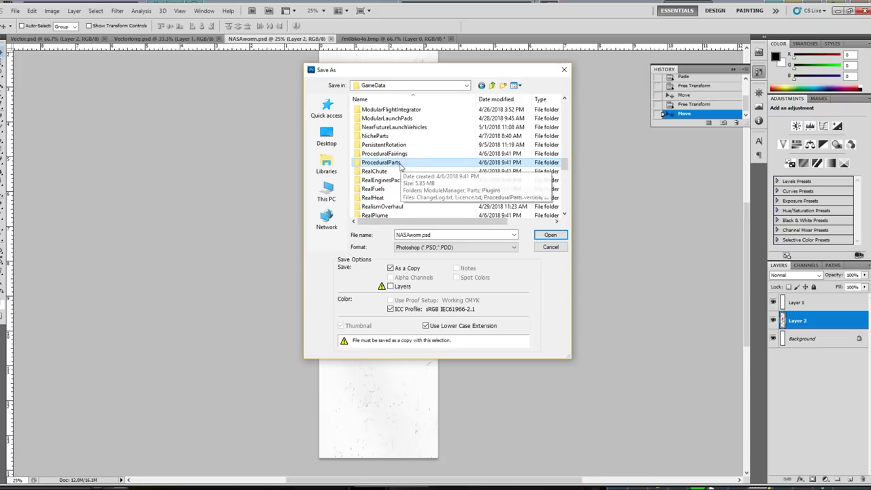
scroll(401, 165, down, 10)
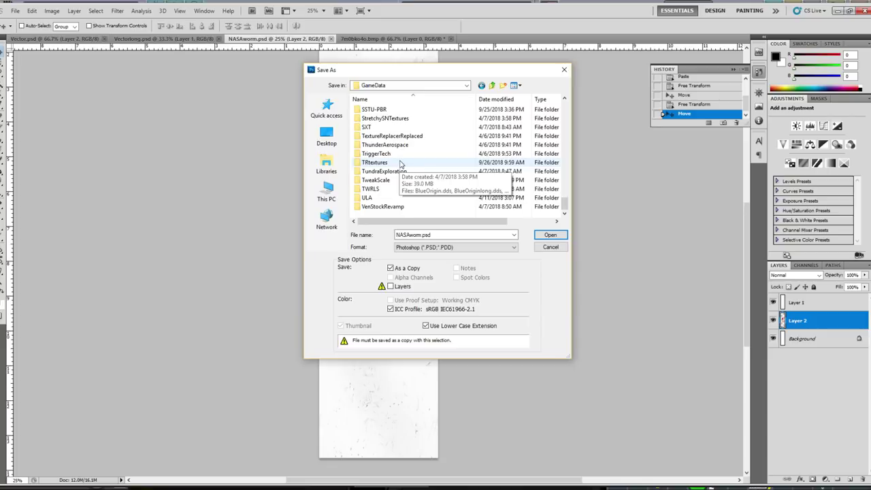
scroll(400, 164, up, 8)
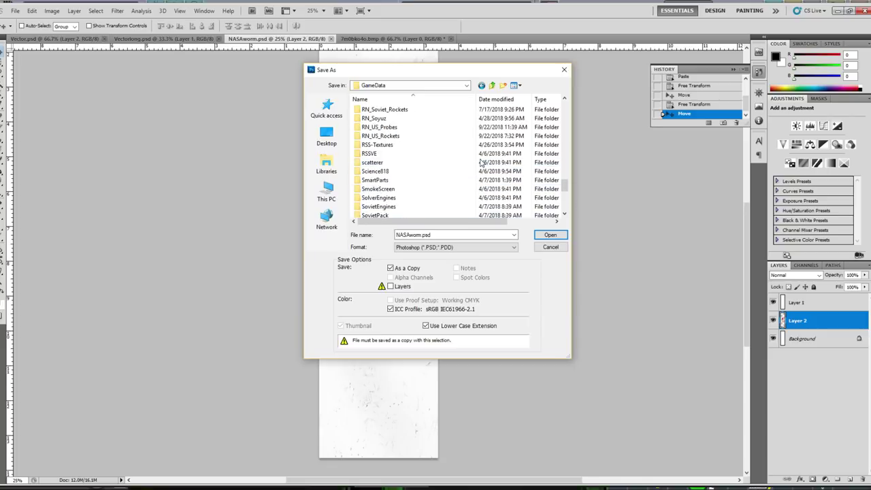
scroll(480, 162, up, 3)
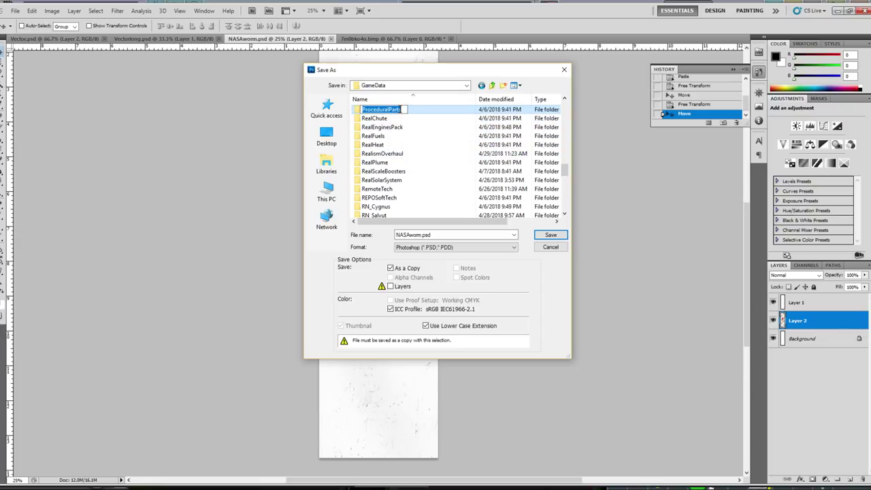
scroll(400, 157, down, 8)
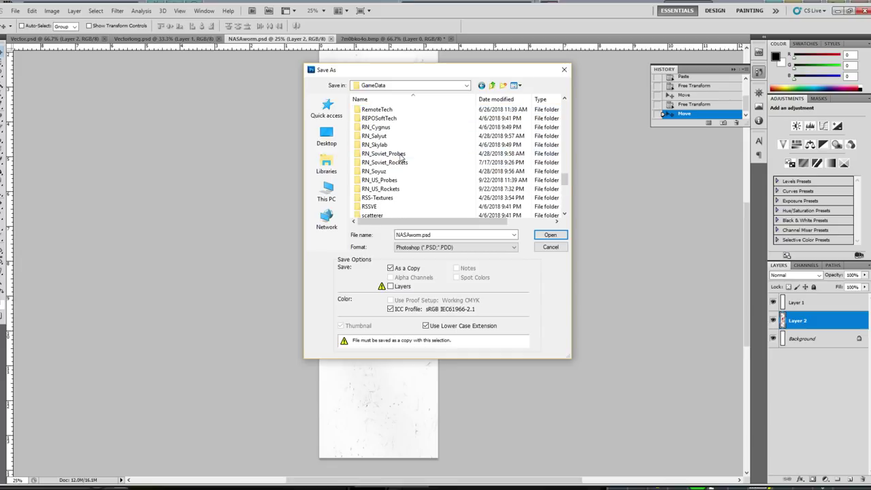
scroll(398, 157, up, 6)
scroll(368, 175, up, 4)
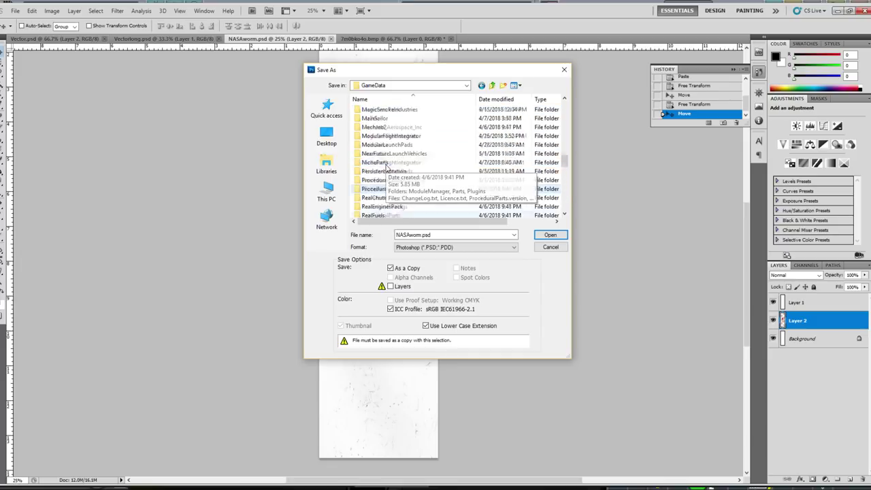
scroll(387, 170, up, 3)
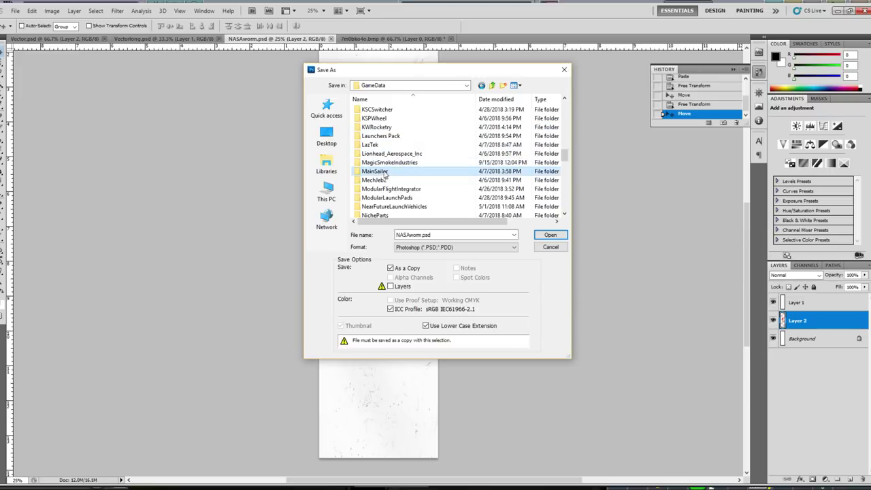
scroll(403, 161, down, 5)
scroll(403, 162, down, 8)
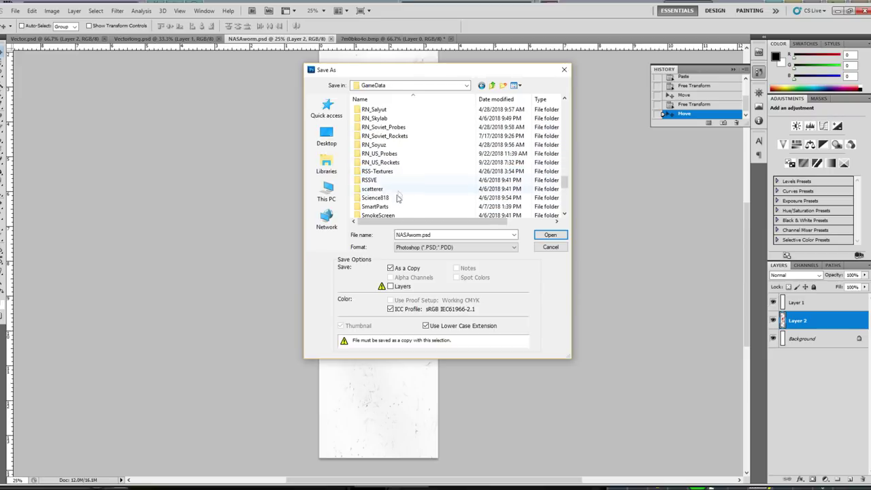
scroll(397, 195, down, 2)
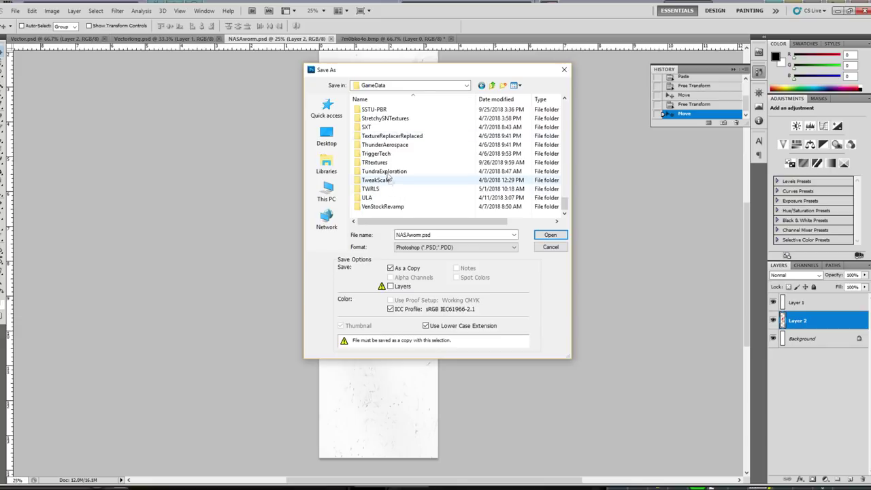
Save the texture copy as NASAworm.dds in D3D/DDS format in the TRtextures folder.
double_click(383, 167)
click(421, 247)
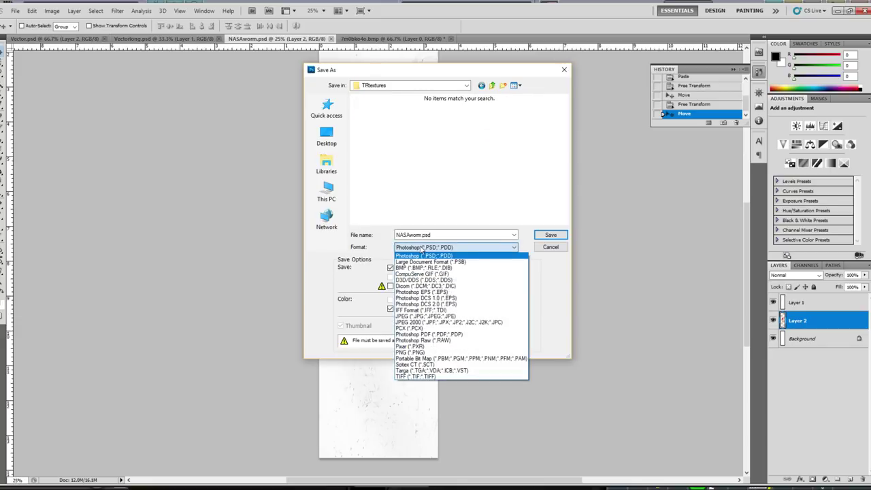
click(443, 279)
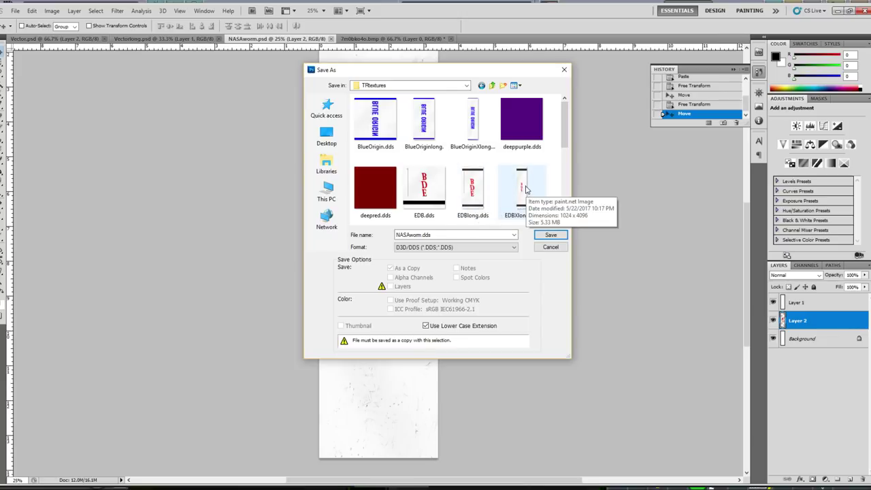
click(553, 234)
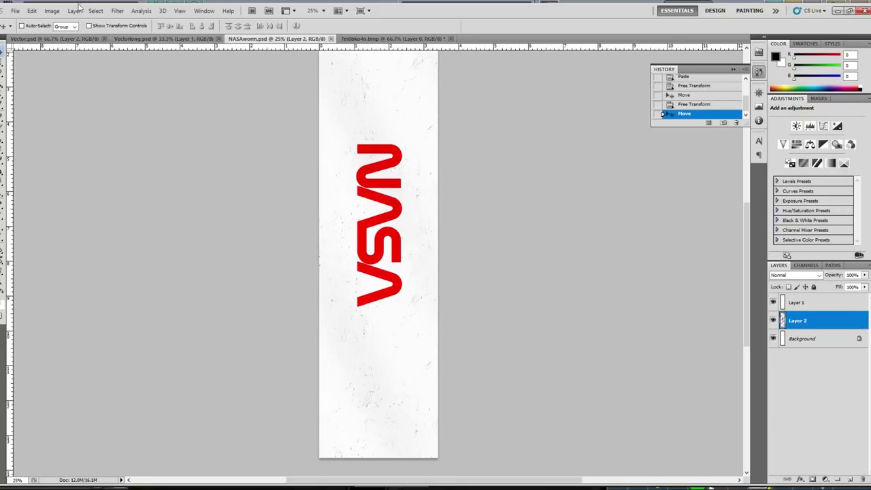
Review the existing rocket textures in the TRtextures folder while saving the texture copy as NASAworm.dds in D3D/DDS format.
click(15, 11)
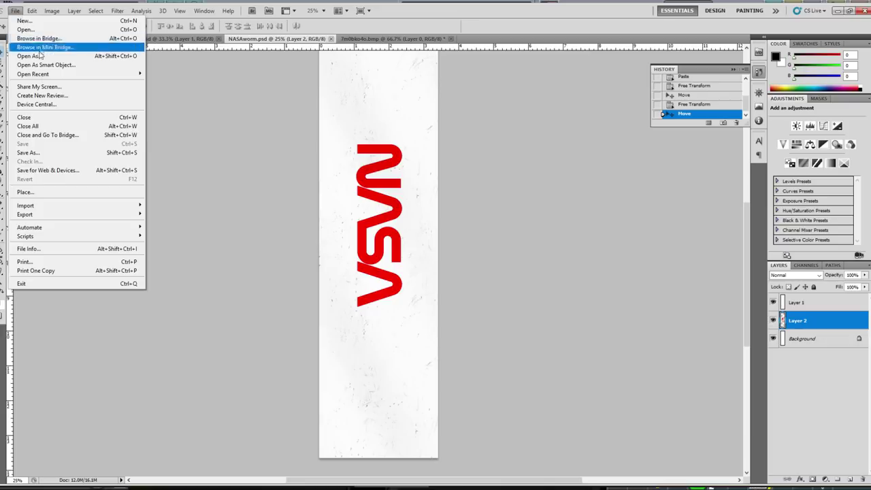
click(29, 152)
drag(567, 129, 568, 143)
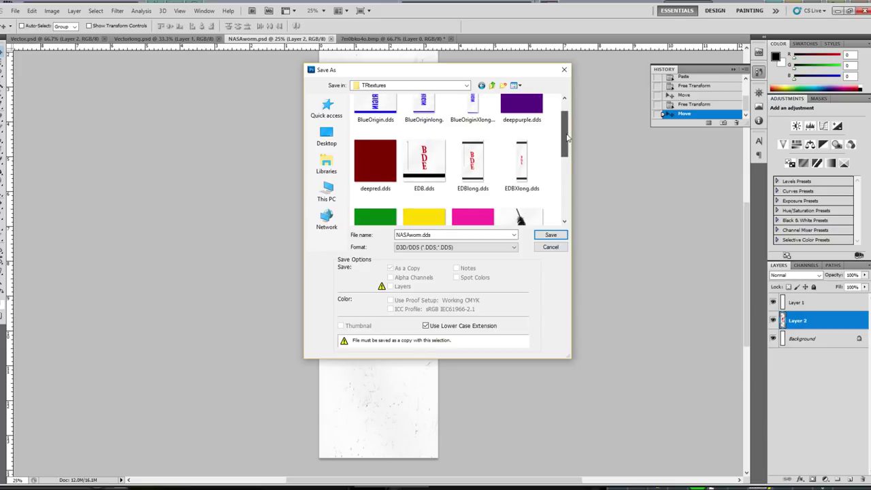
scroll(565, 136, up, 1)
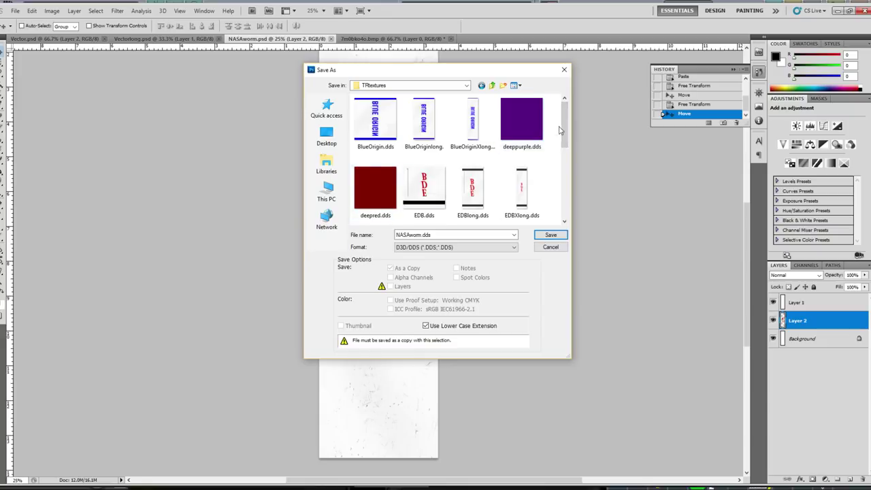
scroll(381, 192, down, 1)
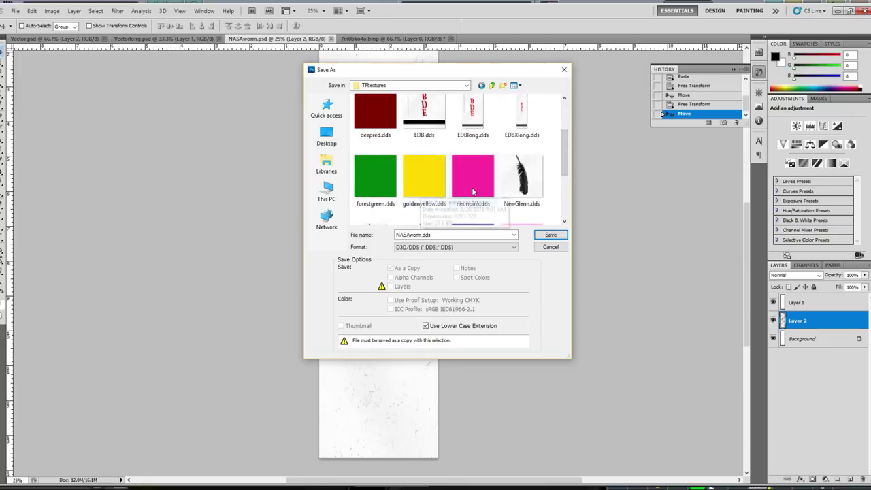
scroll(567, 179, down, 1)
scroll(567, 179, down, 1)
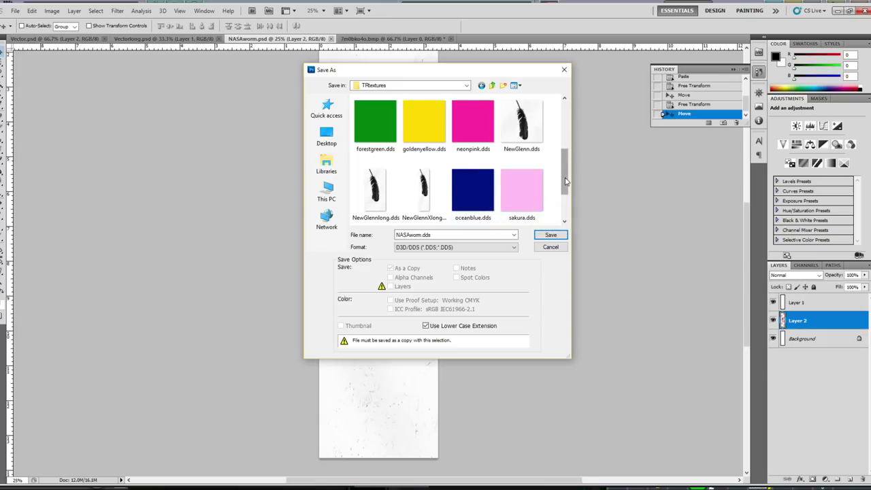
drag(567, 185, 566, 154)
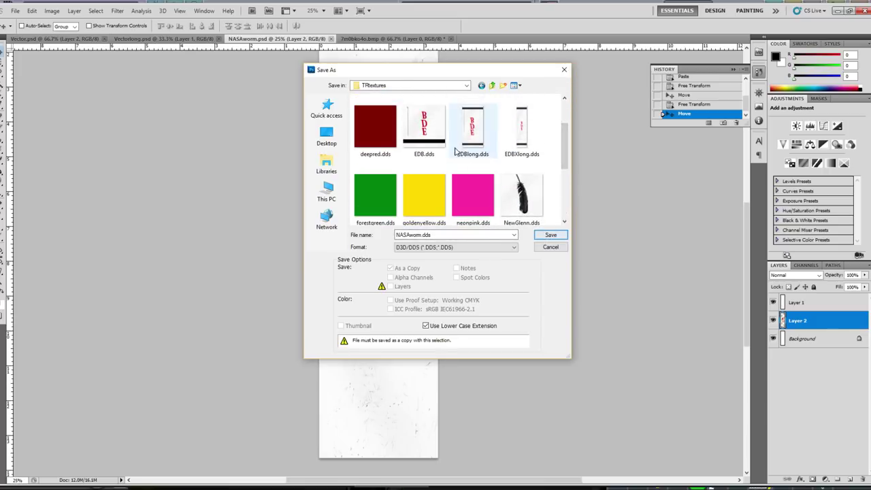
click(553, 236)
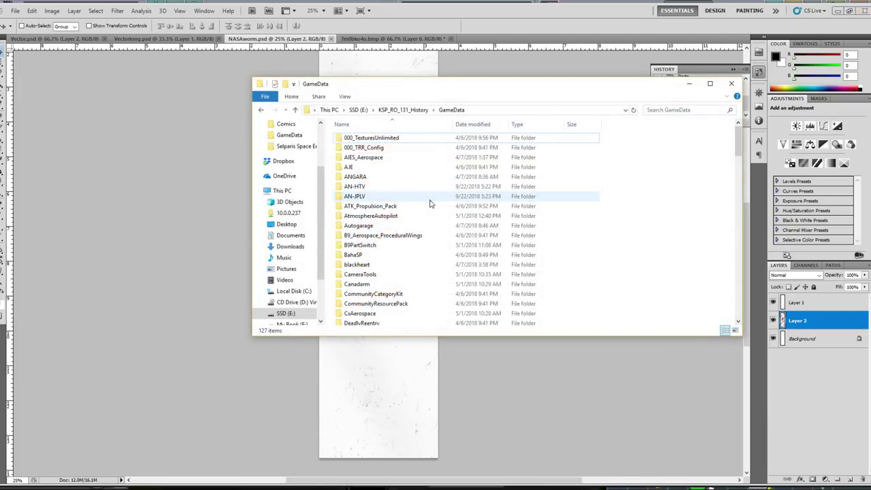
Open the Parts folder of the ProceduralParts mod from the GameData folder in File Explorer.
scroll(429, 206, down, 10)
scroll(430, 206, down, 15)
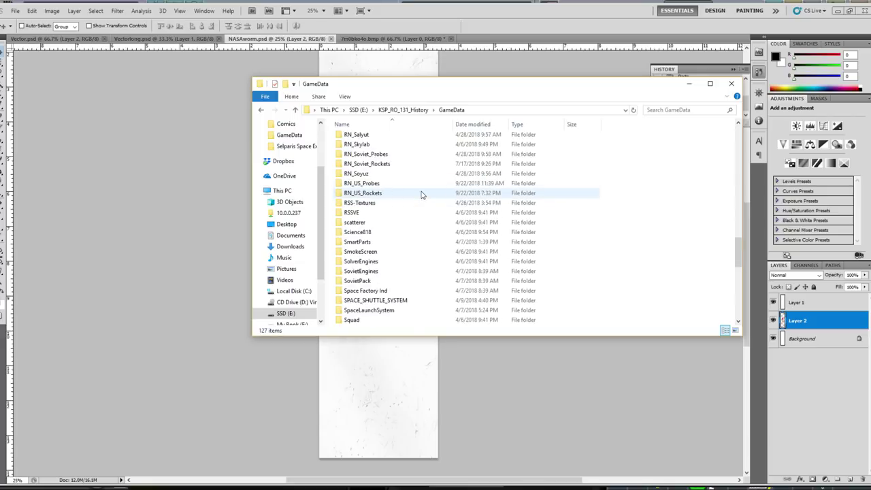
scroll(421, 196, down, 2)
scroll(421, 195, up, 7)
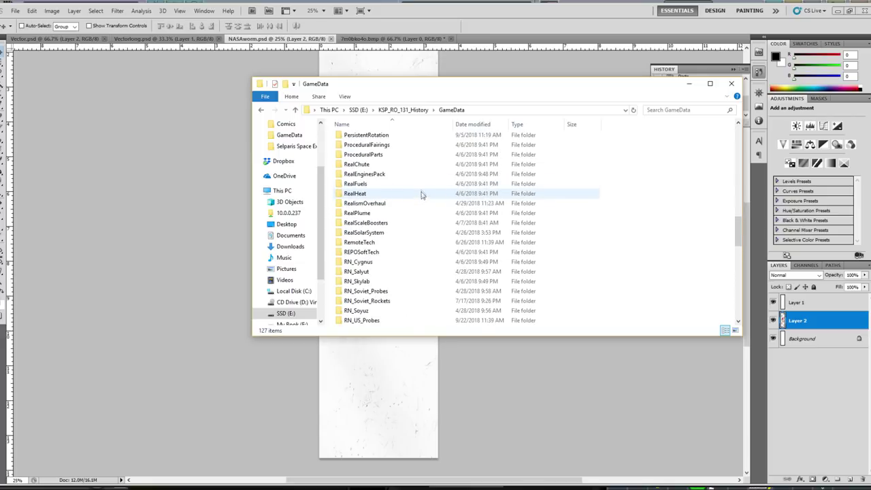
double_click(385, 154)
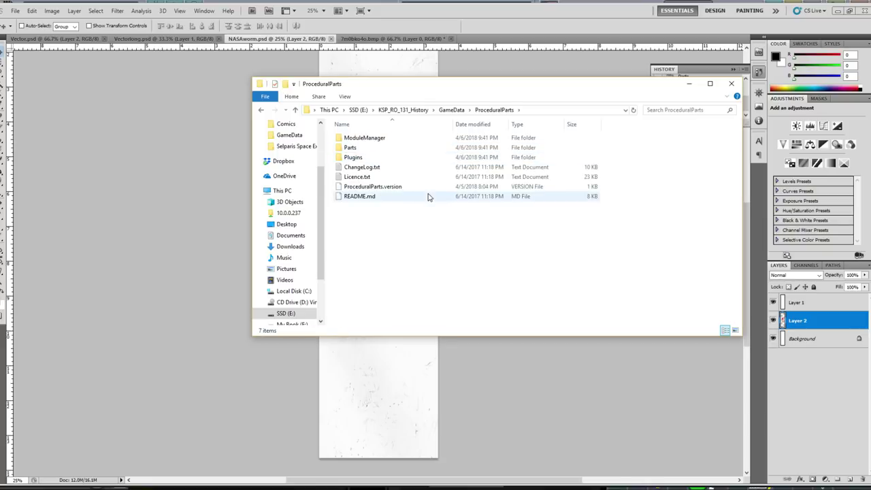
double_click(415, 148)
Find STTextures.cfg among the texture files in the Parts folder and open it in Notepad++.
scroll(399, 188, down, 3)
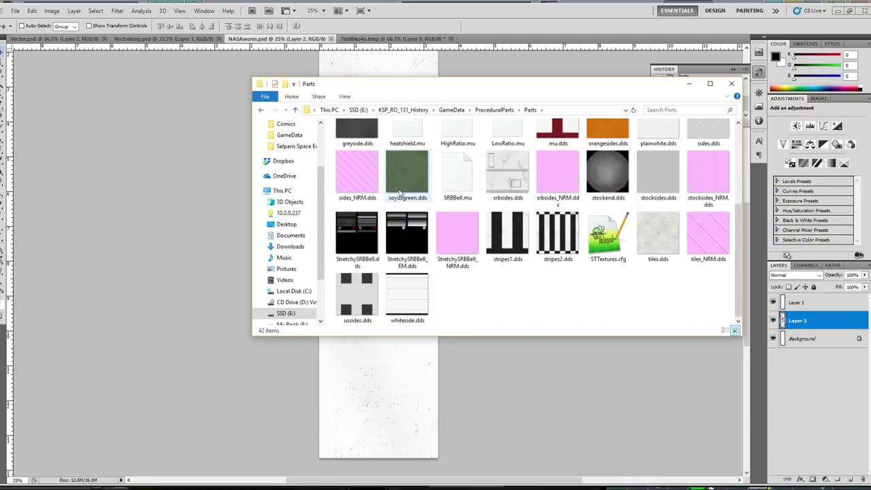
scroll(603, 236, up, 3)
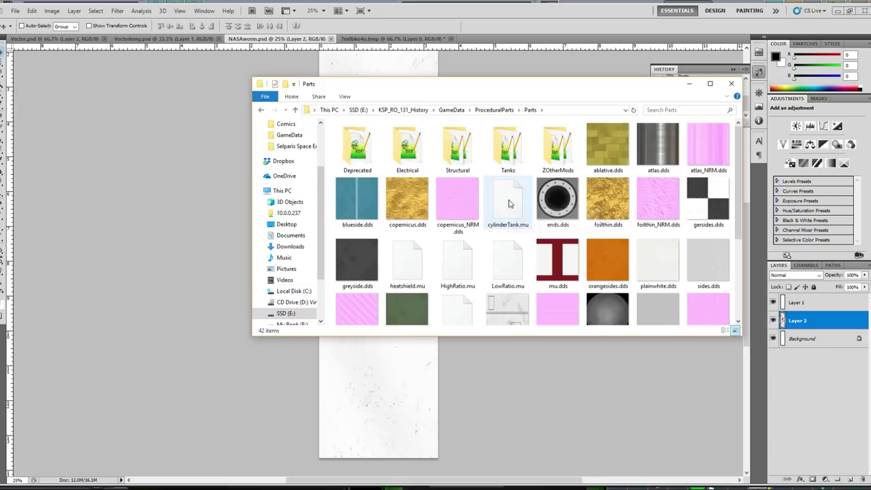
scroll(557, 259, down, 2)
right_click(599, 250)
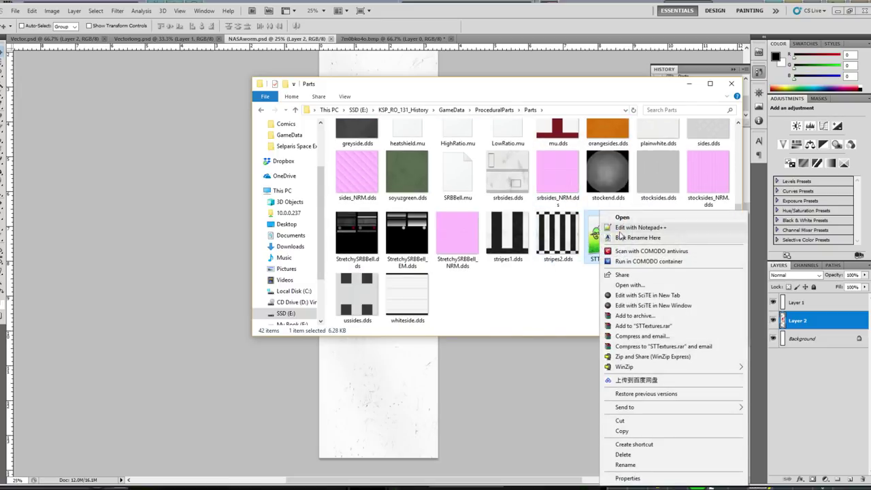
click(670, 228)
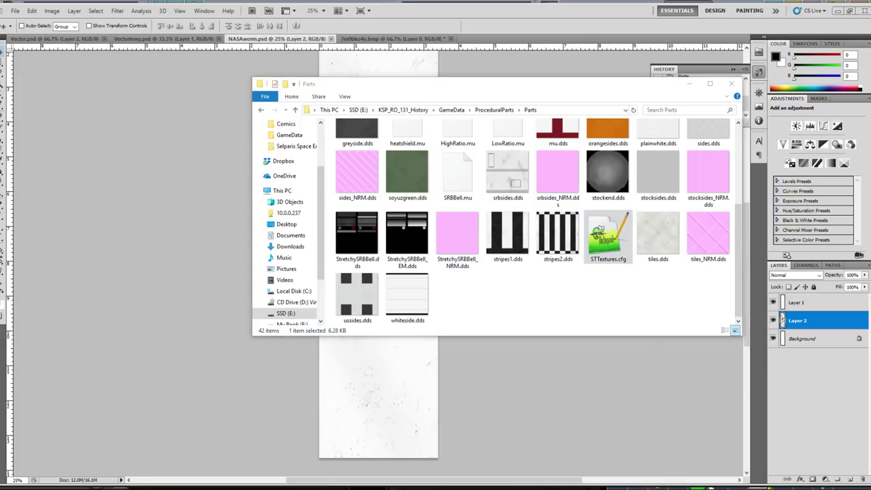
Examine the Original texture entry in STTextures.cfg: its name, its sides block, and the folder paths in the texture and bump lines.
scroll(410, 213, down, 5)
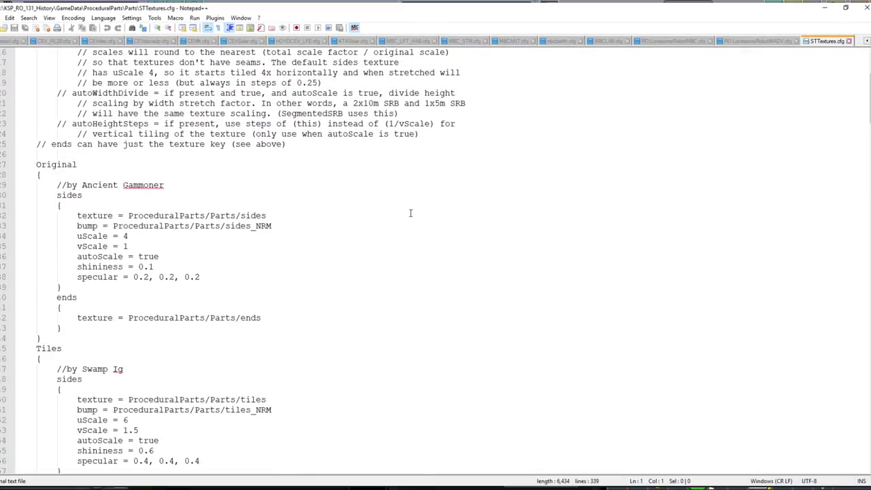
click(234, 207)
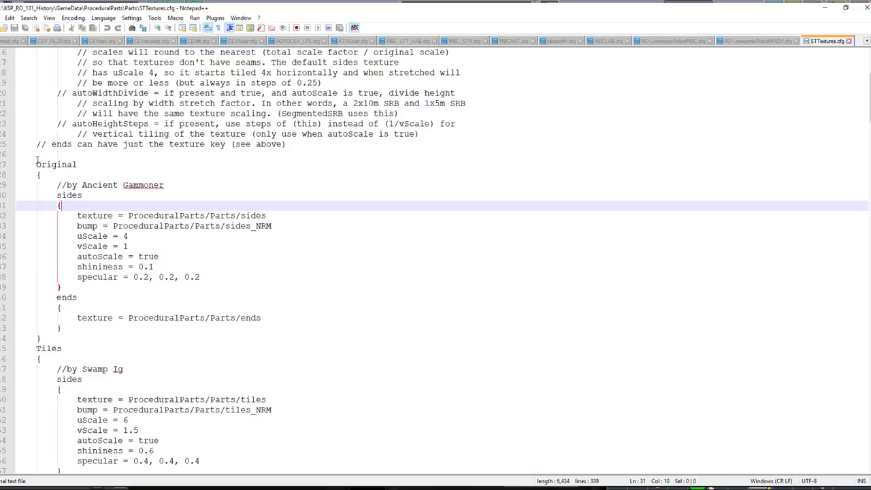
drag(37, 164, 77, 164)
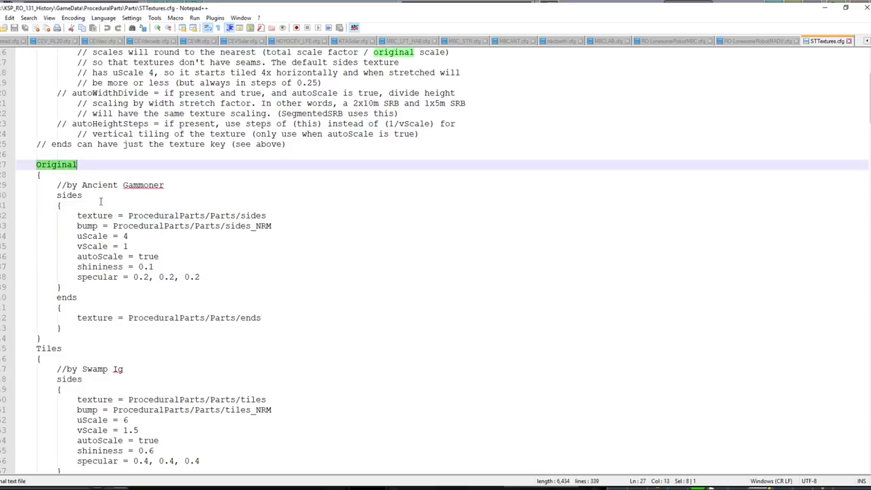
drag(59, 195, 82, 195)
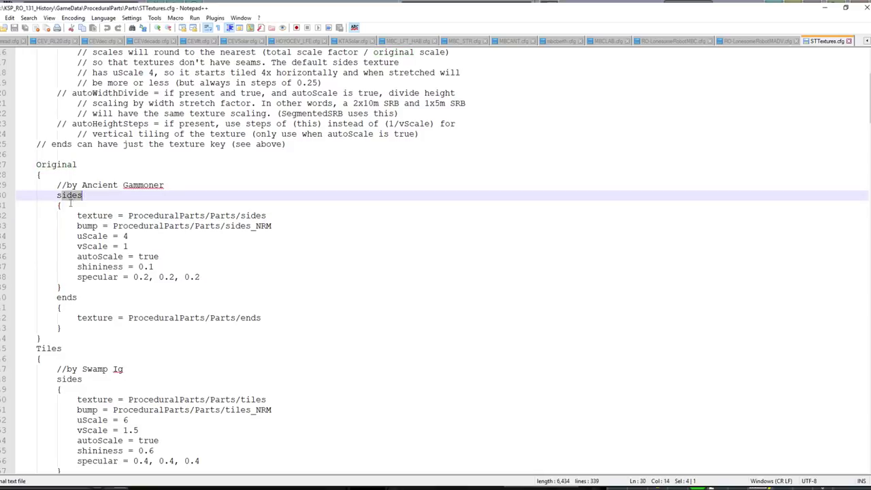
click(79, 208)
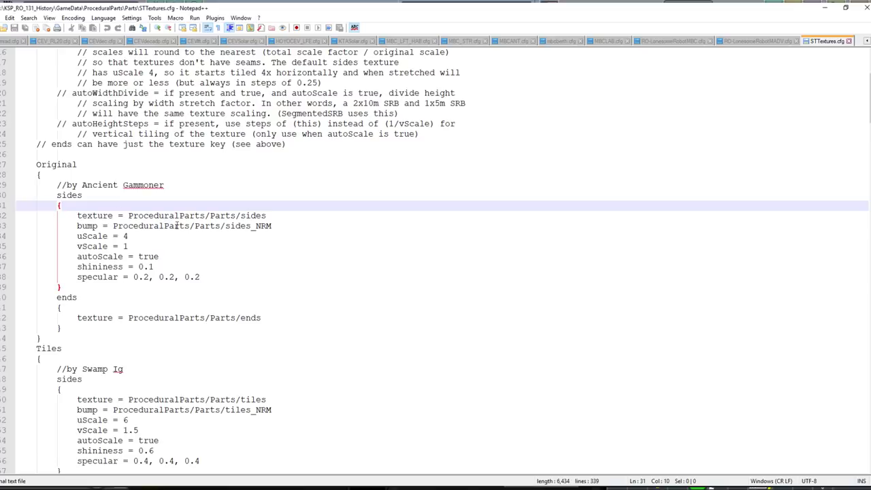
drag(129, 215, 242, 217)
click(139, 216)
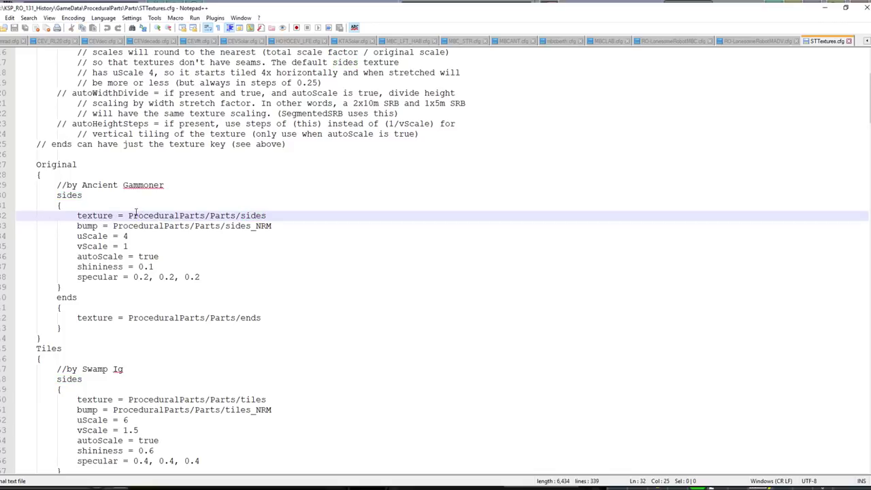
drag(128, 216, 204, 216)
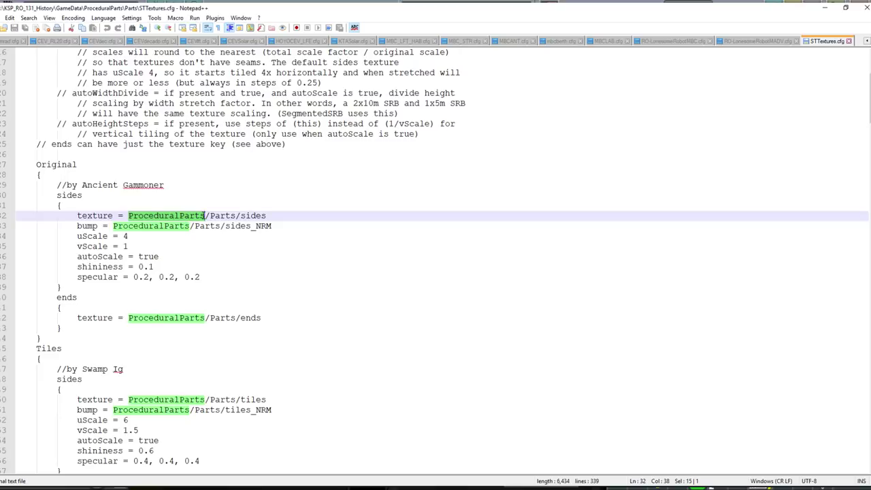
double_click(221, 216)
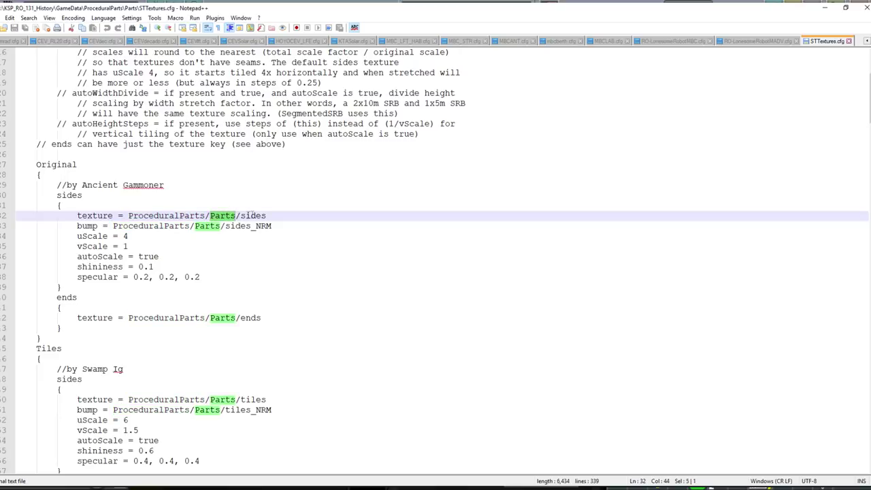
click(251, 216)
drag(110, 226, 274, 228)
Examine the uScale, vScale, autoScale and shininess lines of the Original texture's sides block.
click(139, 238)
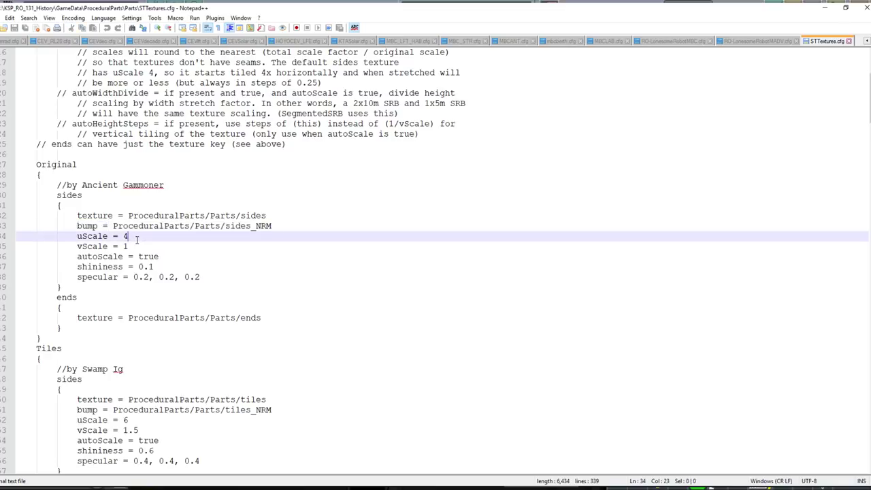
key(Down)
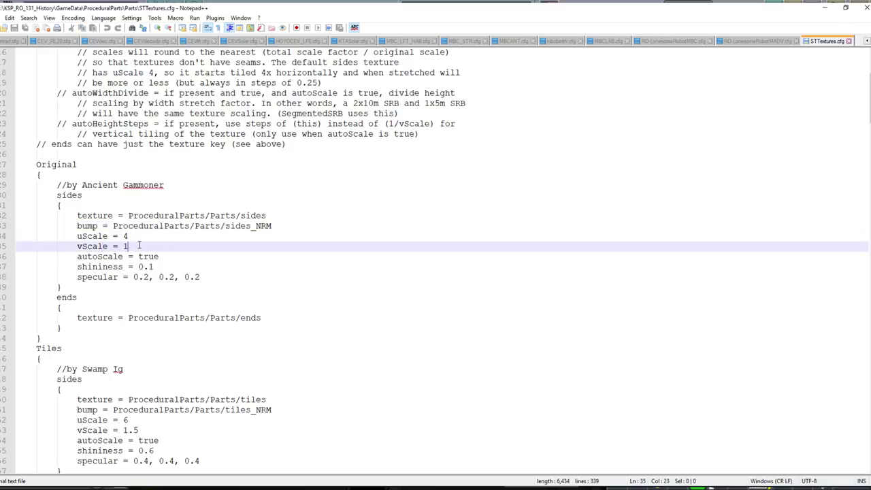
scroll(139, 244, down, 1)
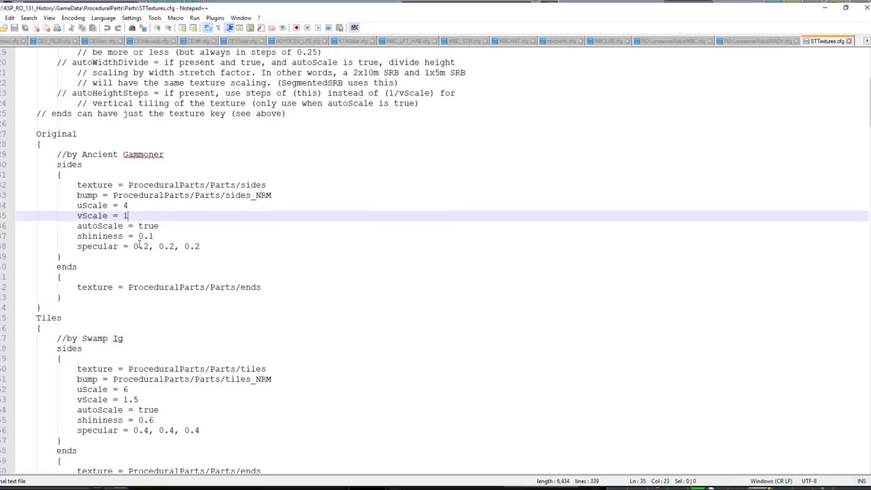
click(152, 226)
click(159, 236)
Read through the other texture entries from Tiles down to Atlas, checking the scale settings of the PlainWhite entry.
scroll(169, 251, down, 14)
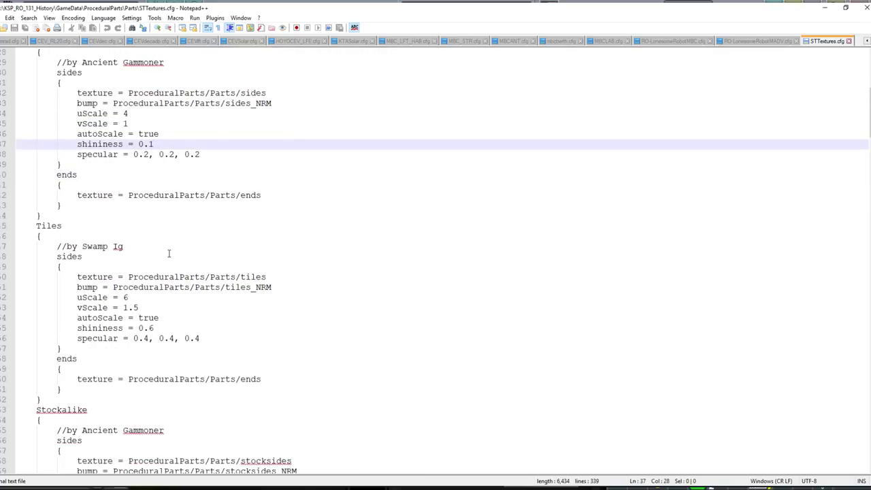
scroll(168, 249, down, 1)
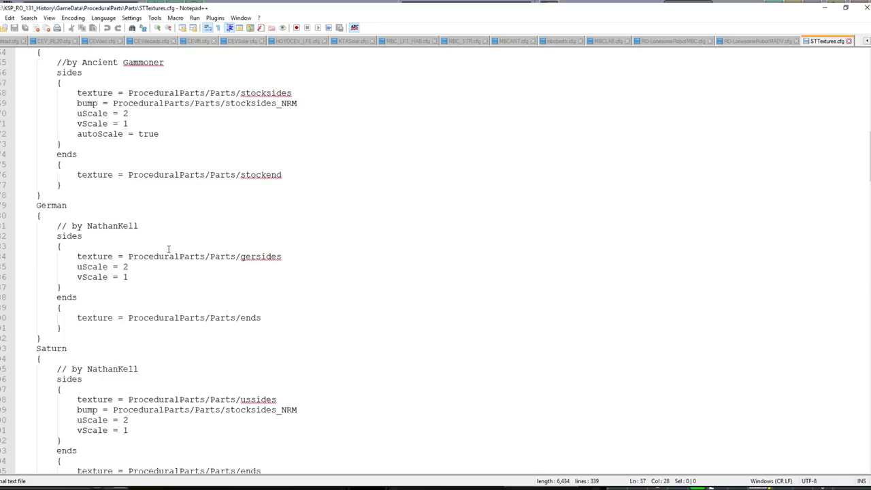
scroll(168, 250, down, 20)
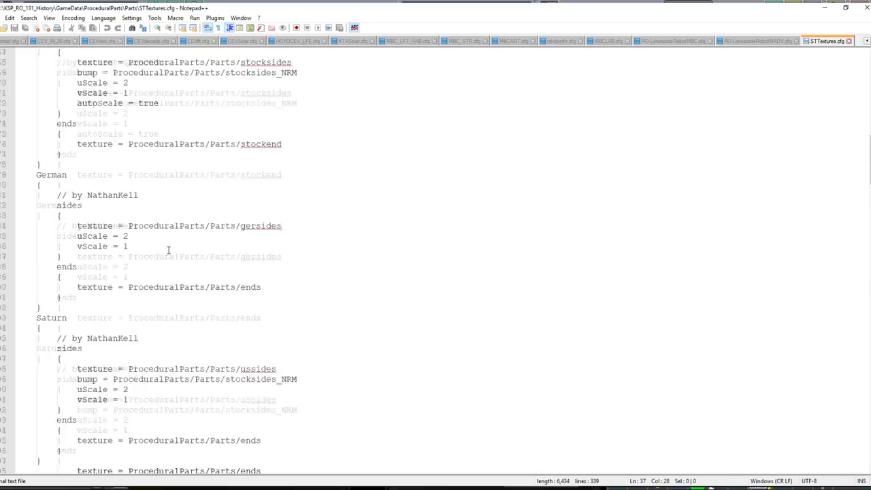
scroll(168, 250, down, 20)
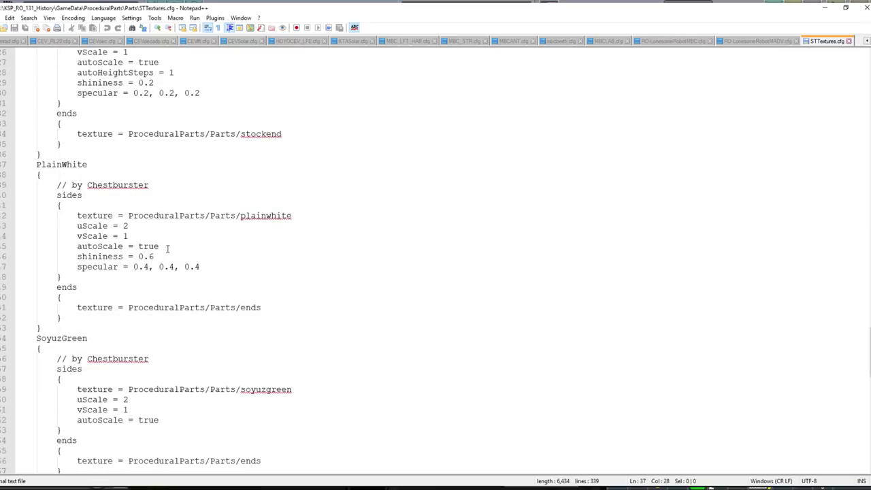
click(162, 235)
scroll(156, 245, down, 7)
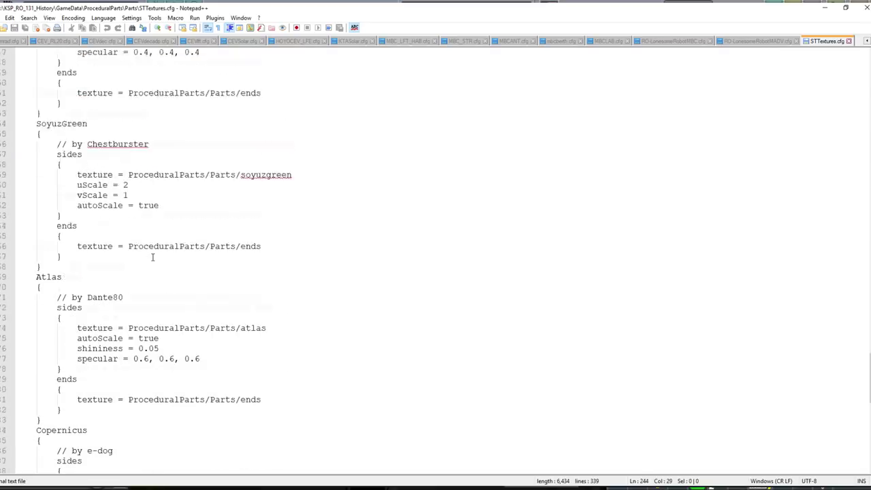
scroll(152, 256, up, 2)
click(142, 69)
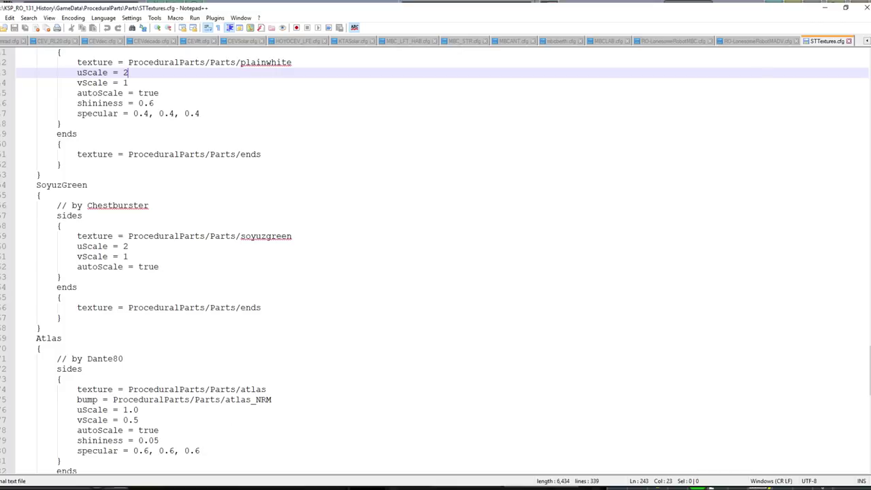
Glance at the NASA worm texture in Photoshop, and return to Notepad++ to examine SoyuzGreen's uScale, vScale and autoScale lines.
click(408, 488)
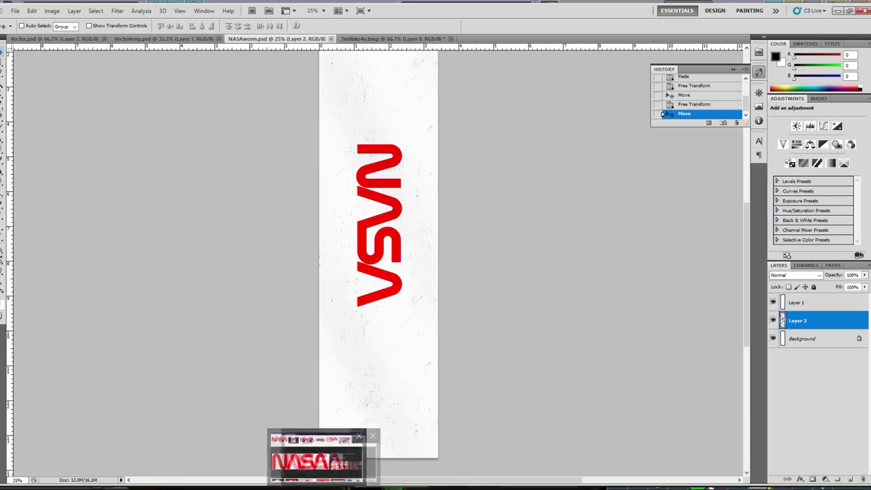
click(394, 488)
click(139, 247)
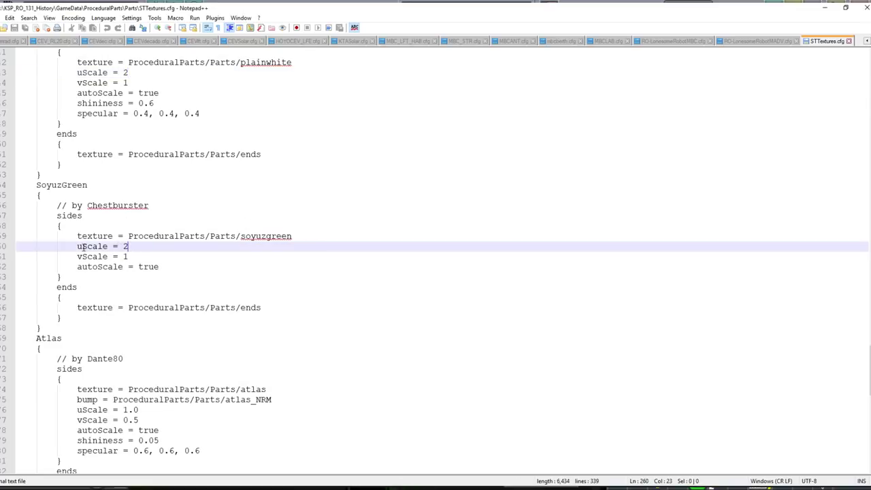
key(Down)
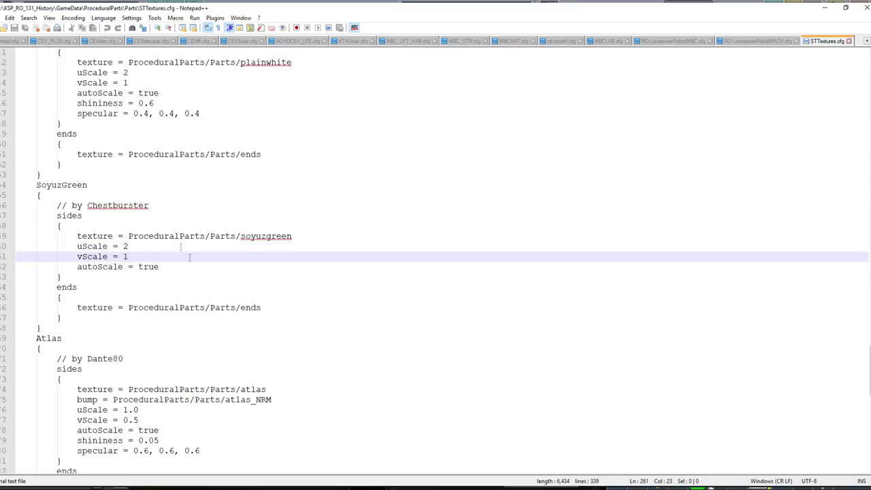
click(188, 268)
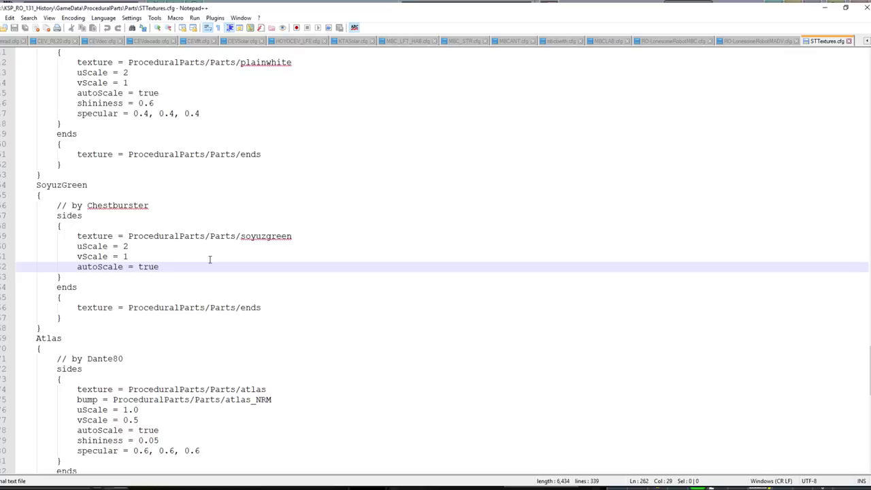
Examine the complete SoyuzGreen entry from its name to its closing brace, including its ends block and texture line.
scroll(209, 259, down, 2)
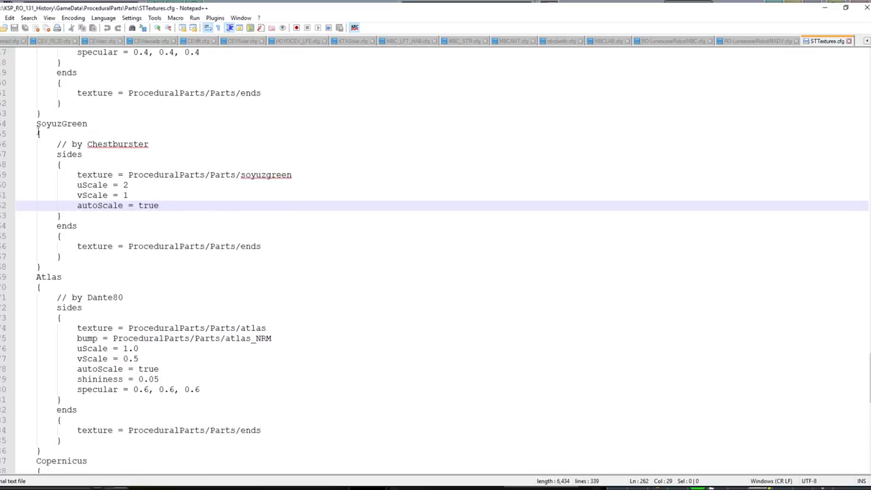
click(37, 124)
key(shift+Down)
key(shift+Down)
key(shift+Down)
key(shift+Down)
key(shift+Down)
key(shift+Down)
key(shift+Down)
key(shift+Down)
key(shift+Down)
key(shift+Down)
key(shift+Down)
key(shift+Down)
key(shift+Down)
key(shift+Down)
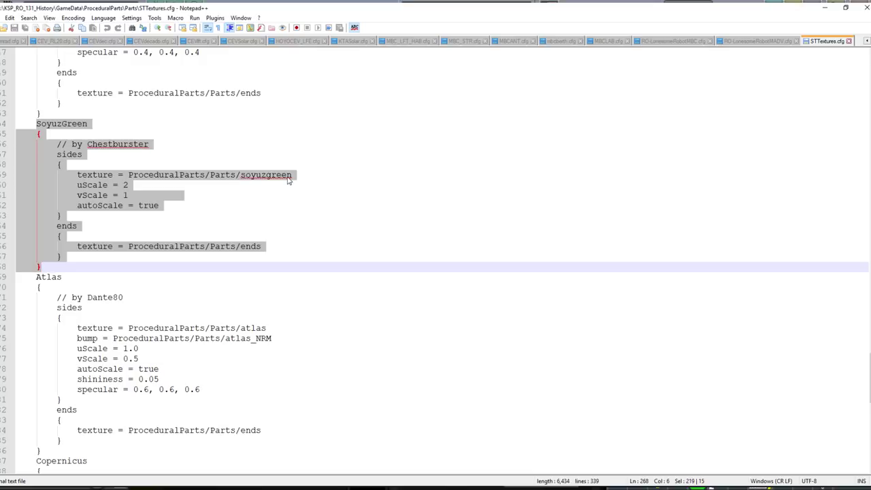
click(142, 246)
drag(56, 226, 70, 257)
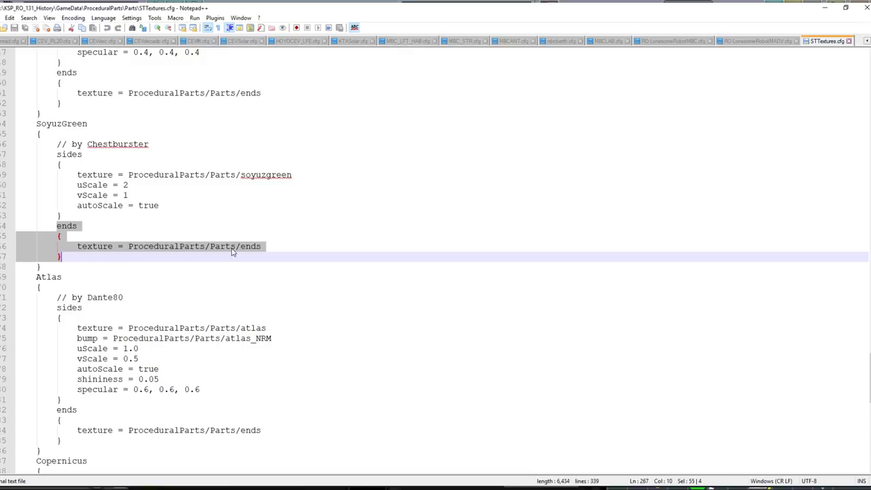
Close STTextures.cfg and open TRTextures.cfg from the TRtextures folder inside KSP_RO_131_History's GameData folder.
click(849, 41)
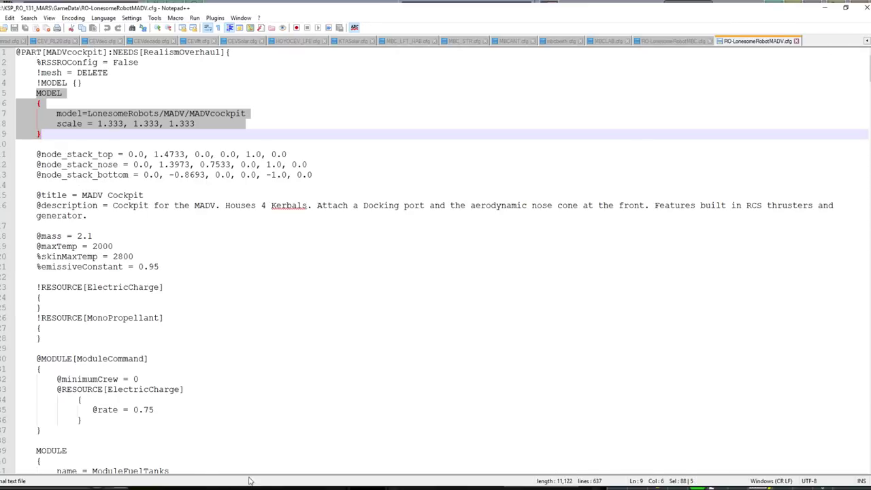
click(493, 486)
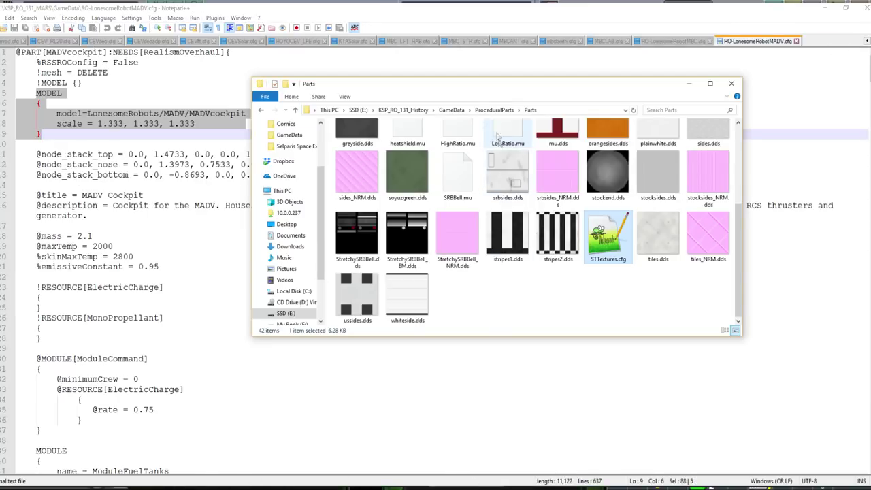
click(451, 110)
scroll(435, 251, down, 5)
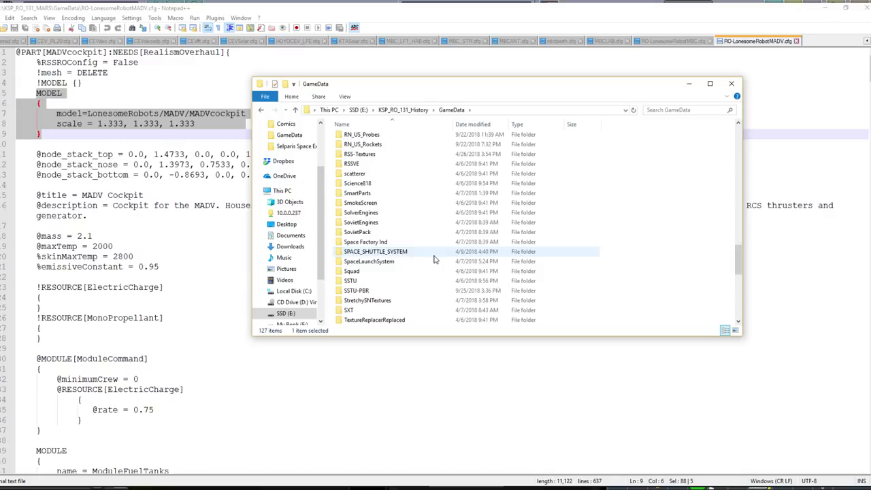
double_click(361, 261)
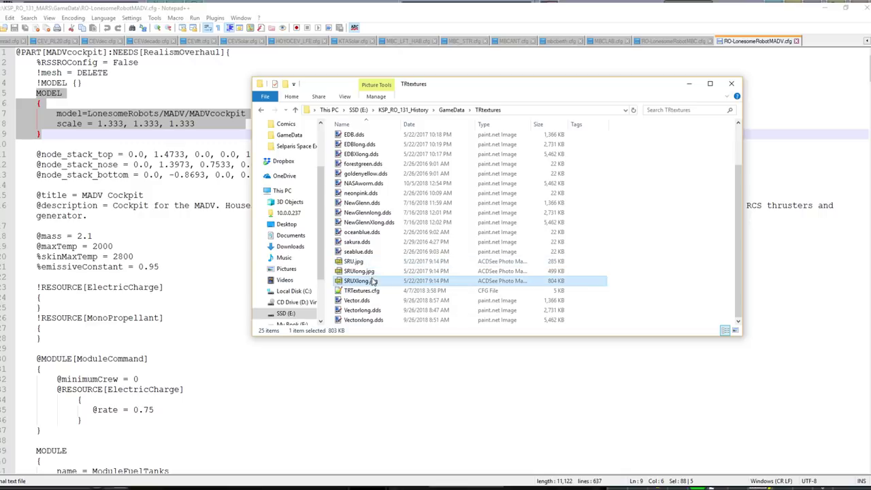
click(371, 272)
double_click(360, 290)
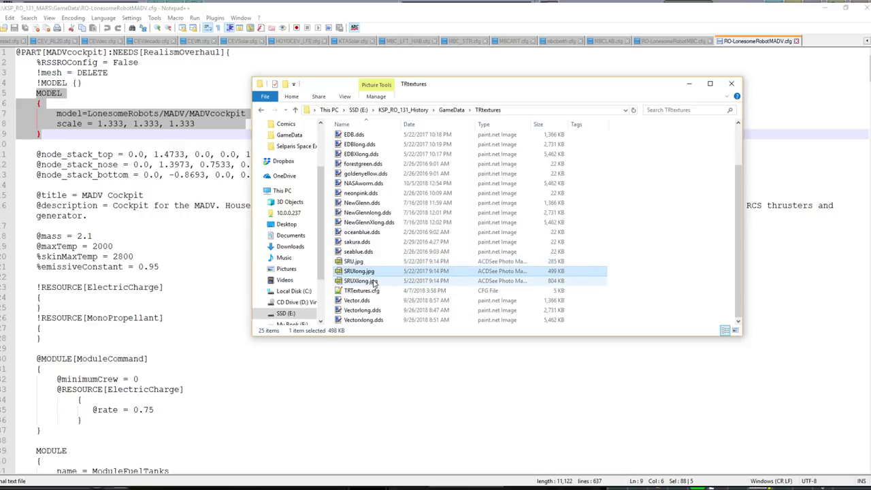
Examine the STRETCHYTANKTEXTURES header with its opening brace and the complete DeepPurple entry in TRTextures.cfg.
scroll(213, 144, down, 8)
scroll(214, 144, up, 8)
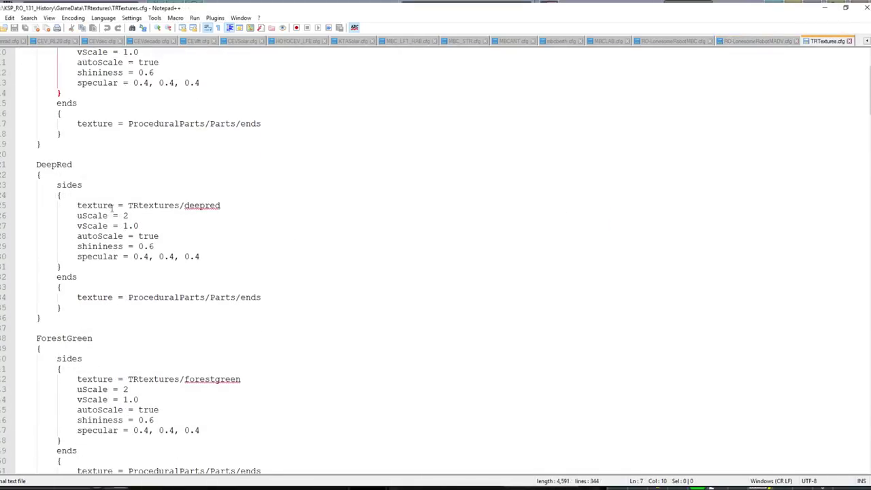
drag(5, 63, 5, 46)
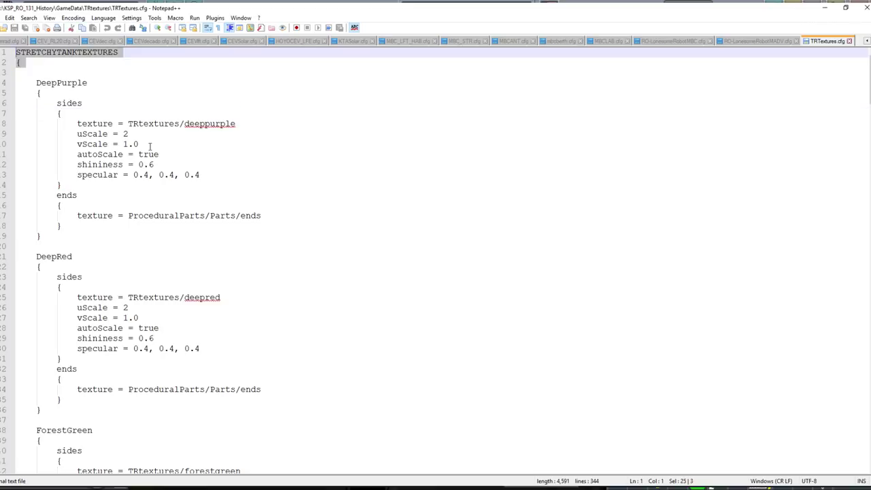
click(74, 59)
drag(38, 66, 10, 51)
drag(28, 84, 62, 237)
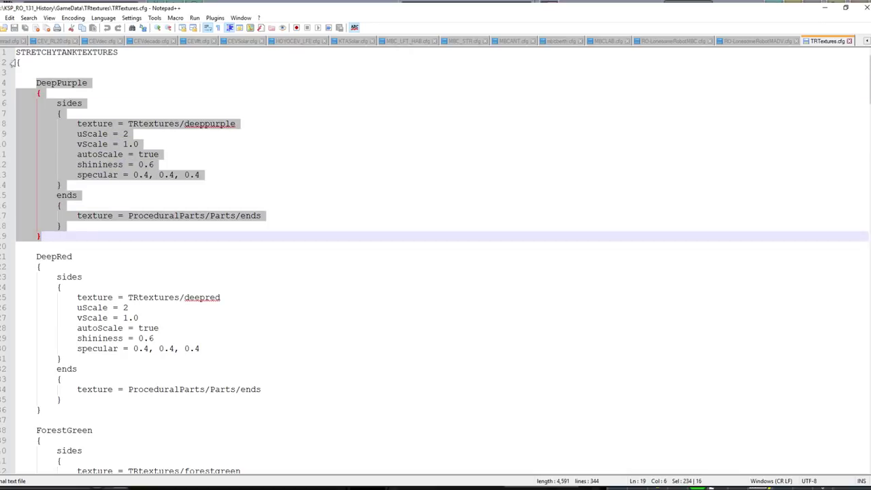
drag(27, 63, 17, 49)
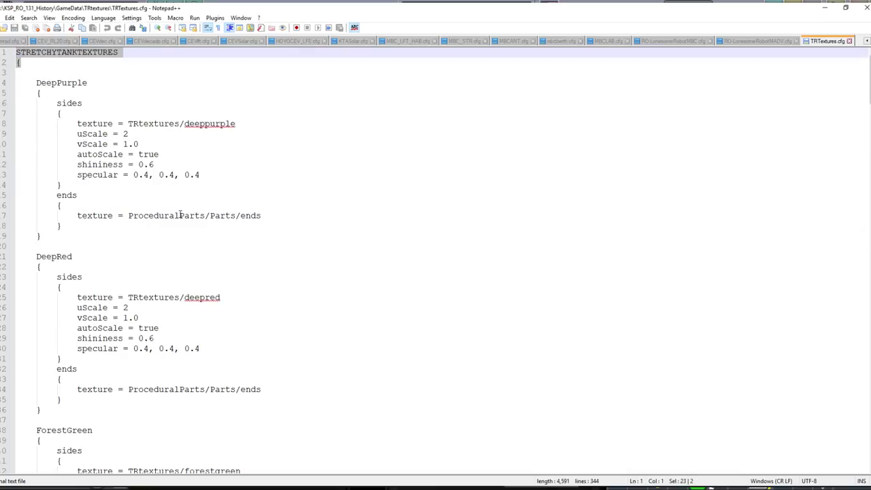
Duplicate the final Vector entry of TRTextures.cfg directly below the original, inside the file's closing brace.
scroll(180, 215, down, 20)
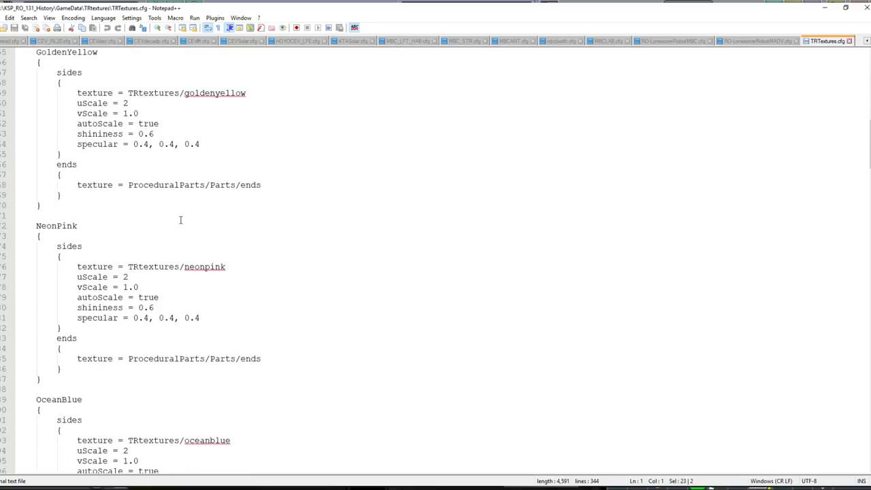
scroll(180, 216, down, 20)
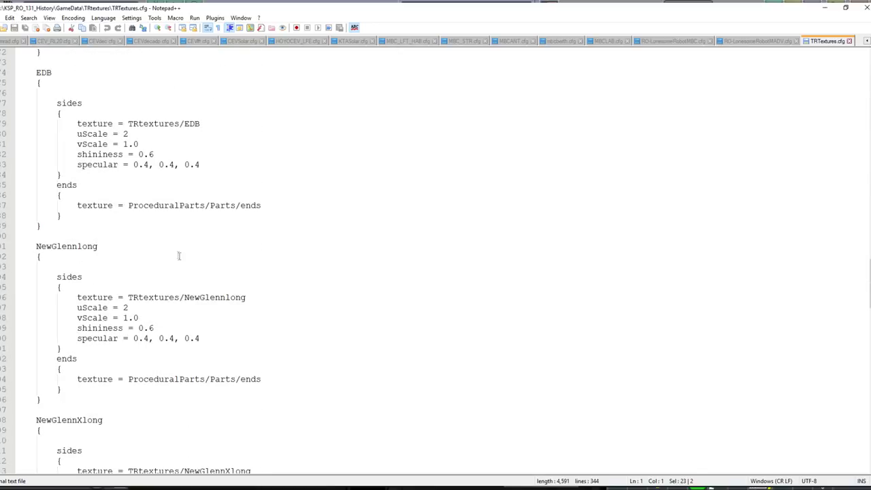
scroll(174, 260, down, 20)
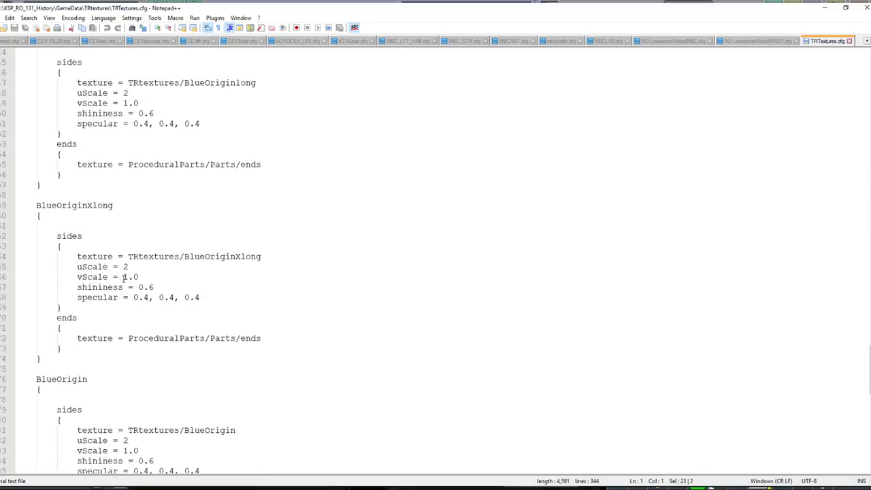
scroll(123, 277, down, 5)
scroll(59, 205, down, 8)
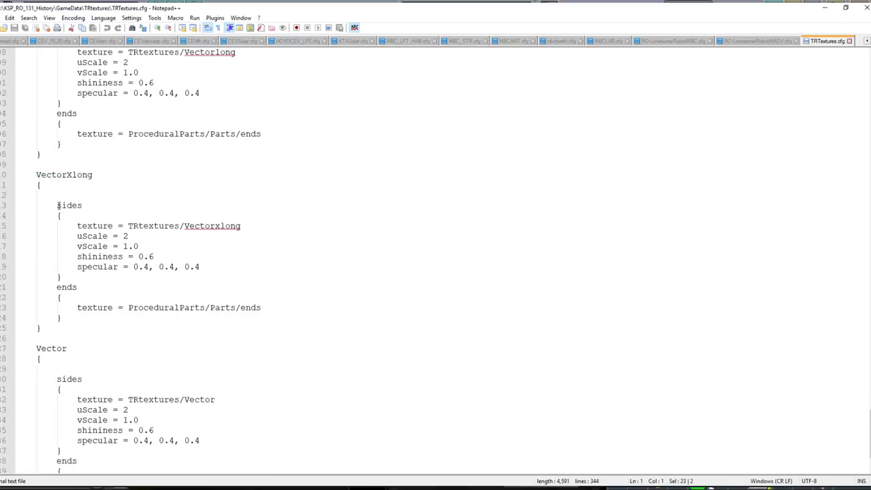
drag(39, 297, 46, 440)
key(ctrl+c)
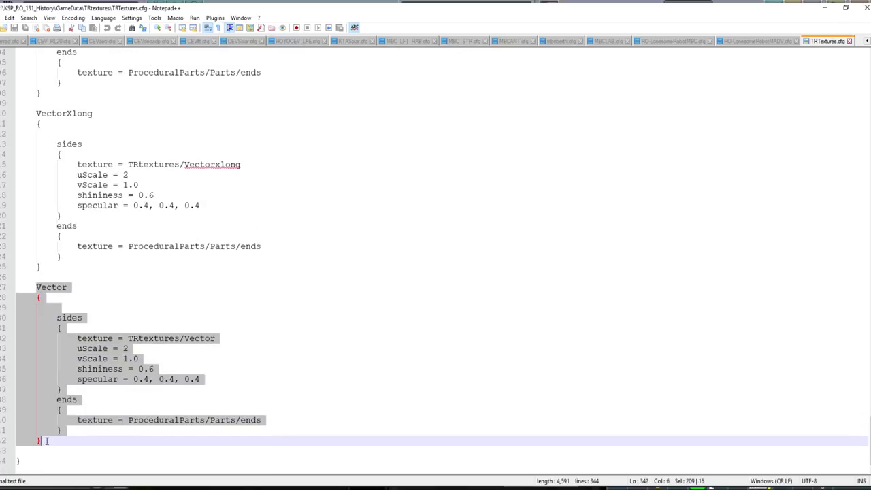
click(57, 441)
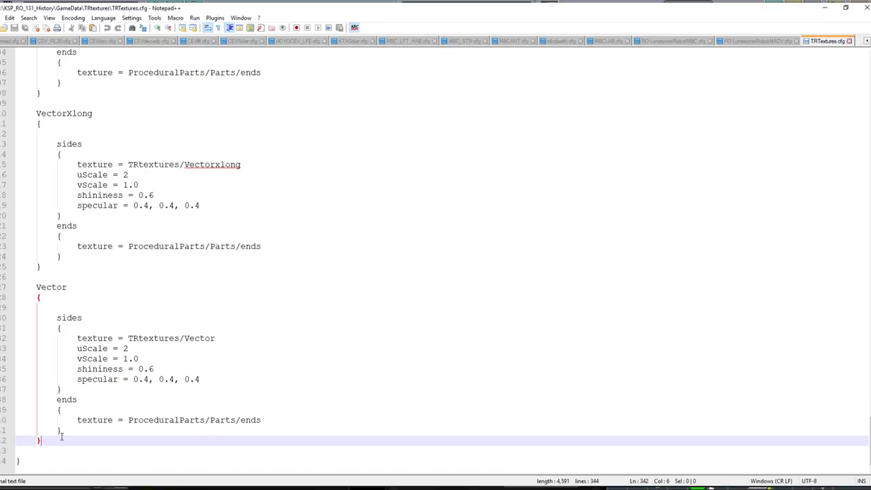
key(Return)
key(ctrl+v)
Check the shininess and specular lines of the duplicated Vector entry and rename the entry NASAworm.
click(147, 356)
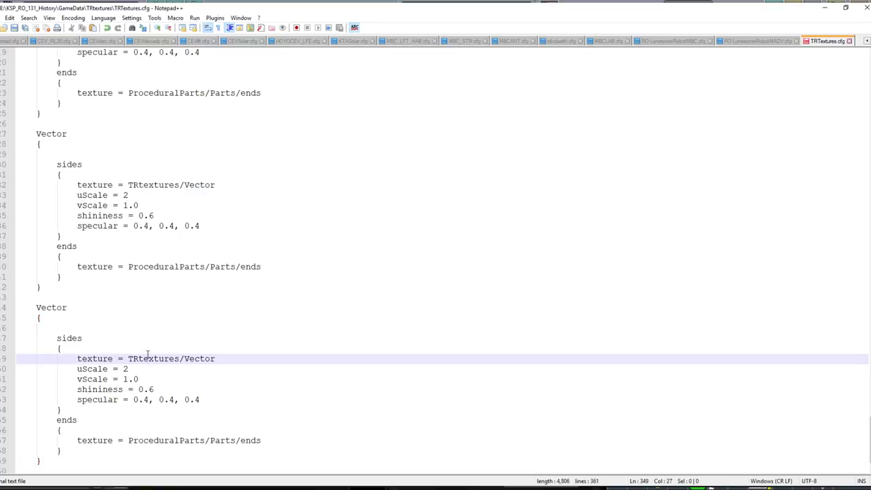
drag(76, 389, 209, 400)
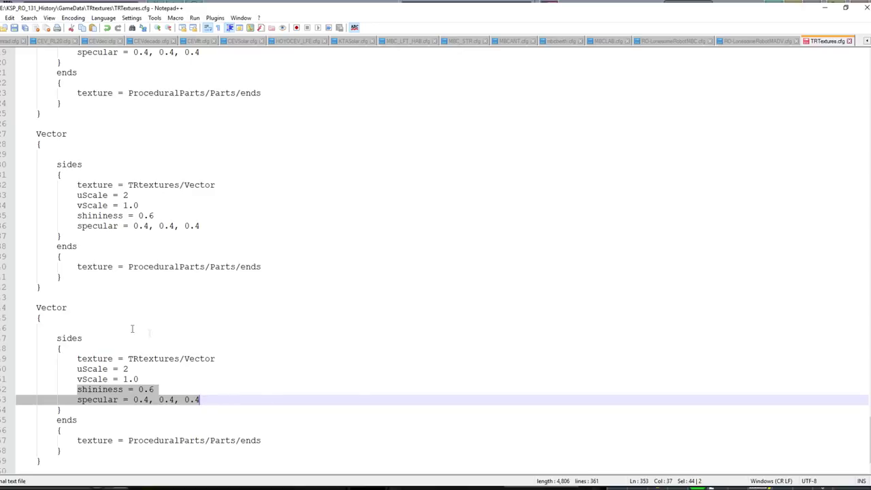
click(78, 317)
drag(68, 308, 41, 307)
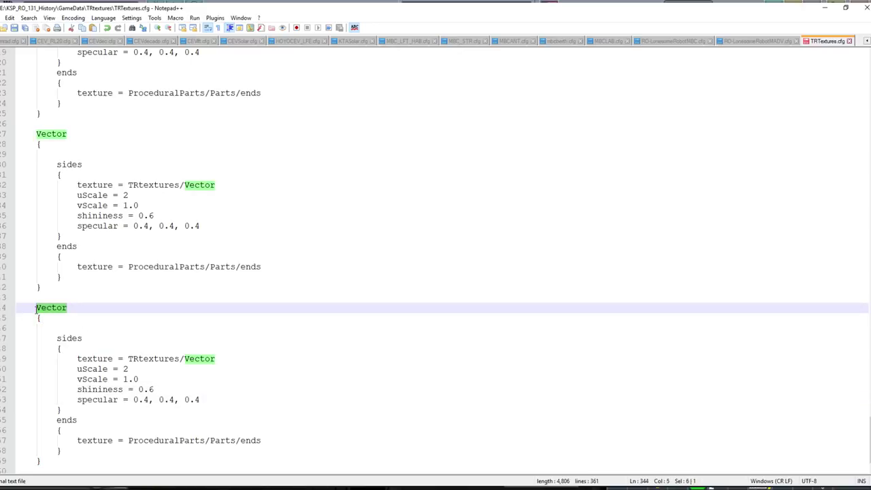
text(NSA)
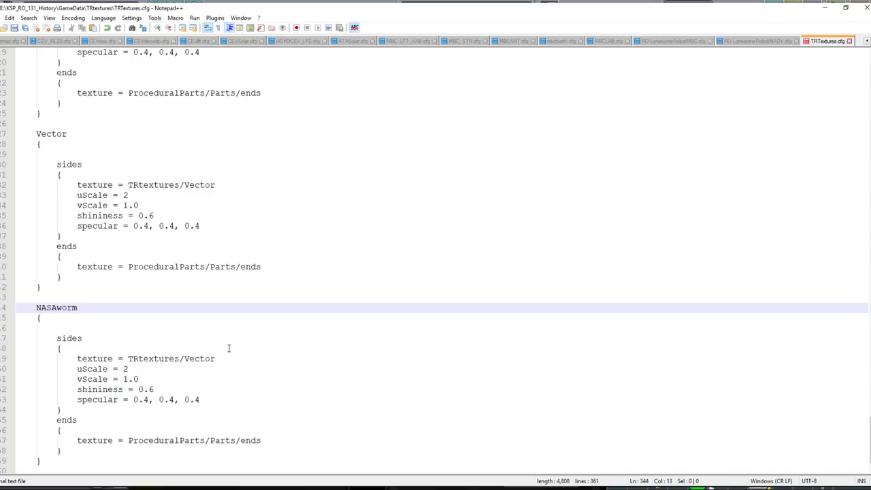
Set the NASAworm entry's sides texture path to TRtextures/NASAworm, and check its specular and ends texture lines.
drag(216, 358, 186, 364)
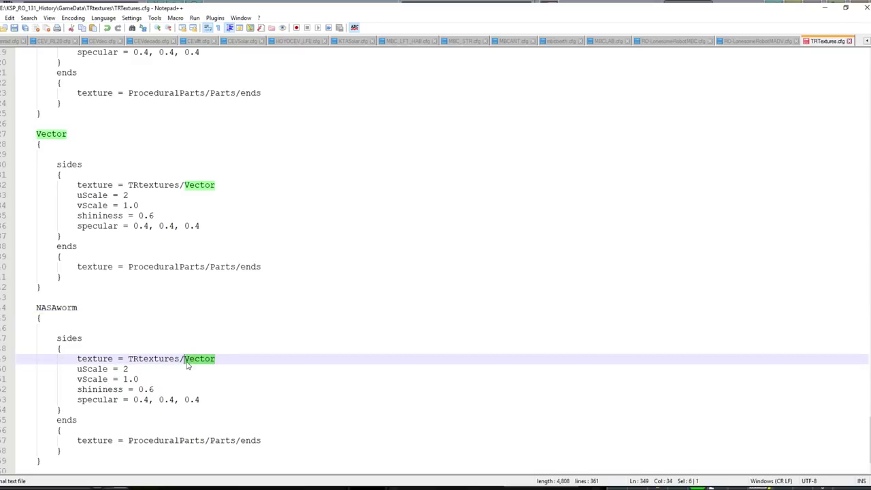
text(NA)
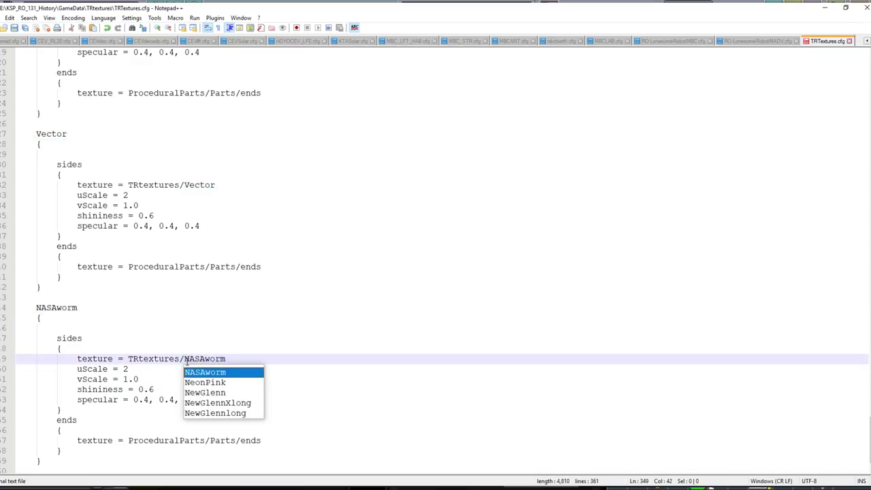
text(SAworm)
click(236, 340)
click(199, 400)
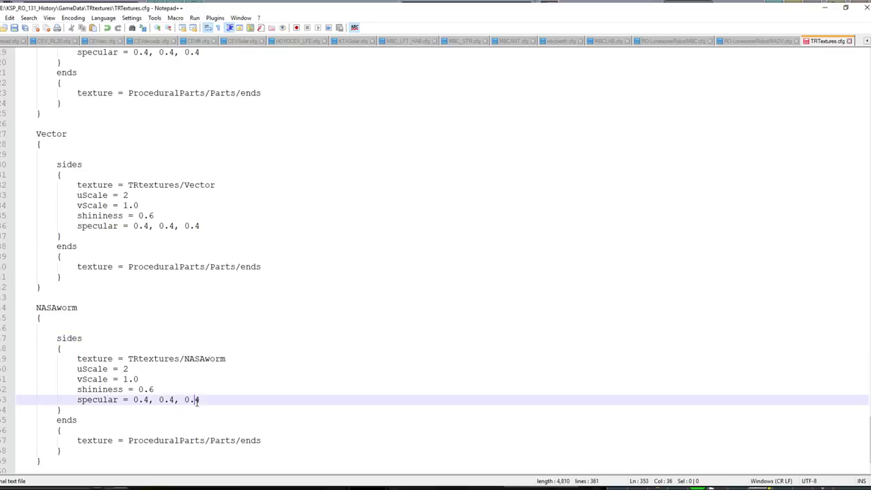
click(265, 439)
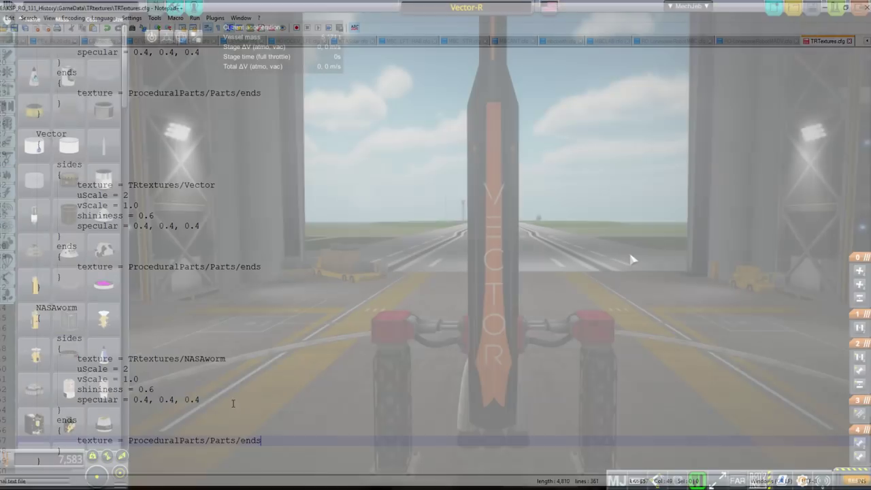
In Kerbal Space Program, set the Vector-R rocket's procedural tank texture to NASAworm.
scroll(638, 228, up, 3)
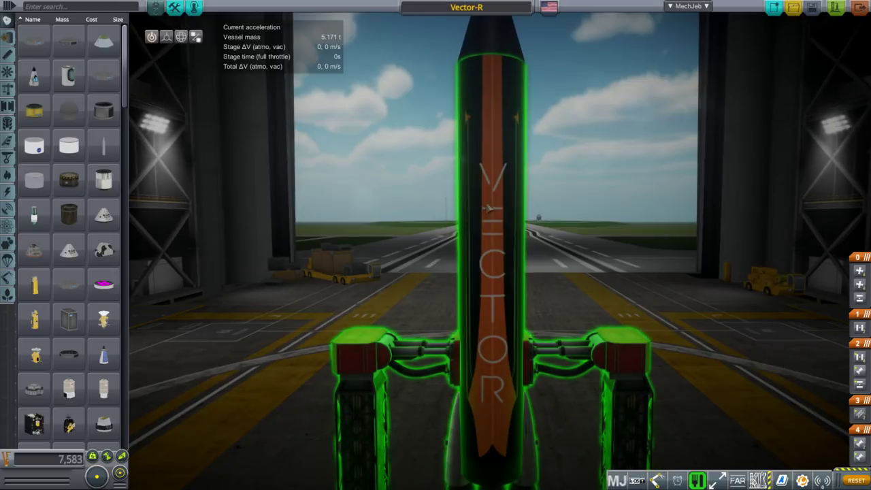
right_click(487, 207)
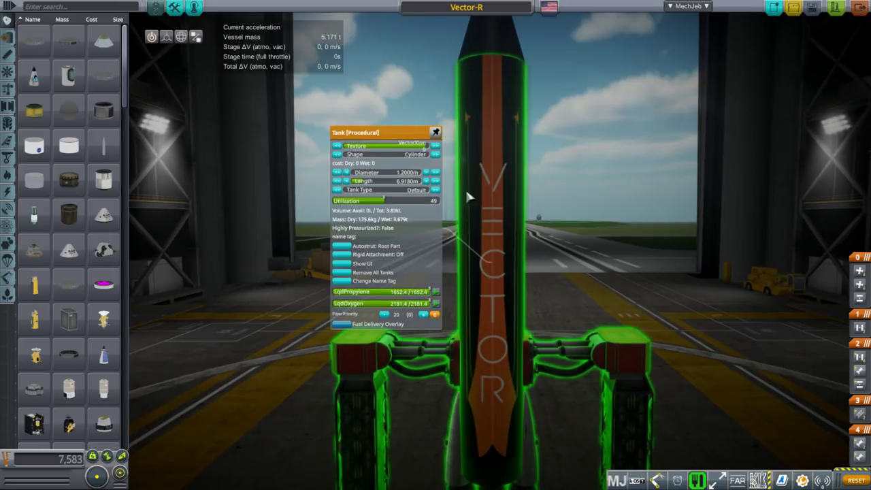
drag(400, 147, 392, 150)
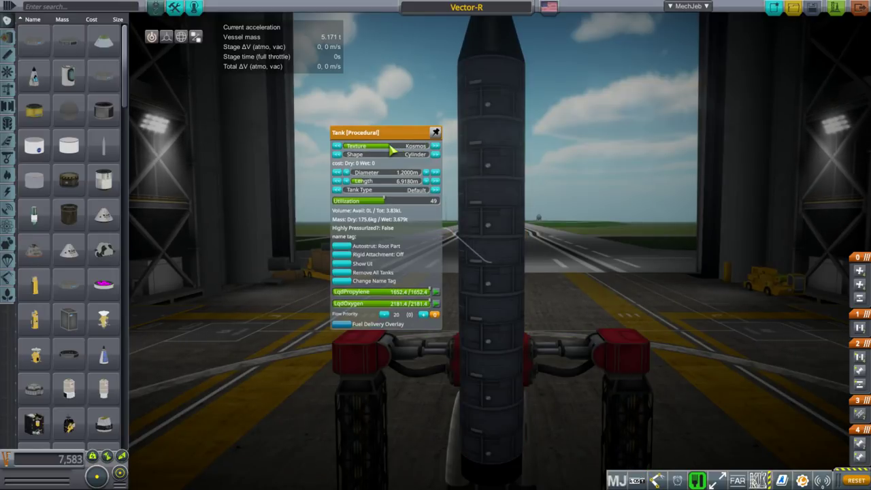
click(436, 146)
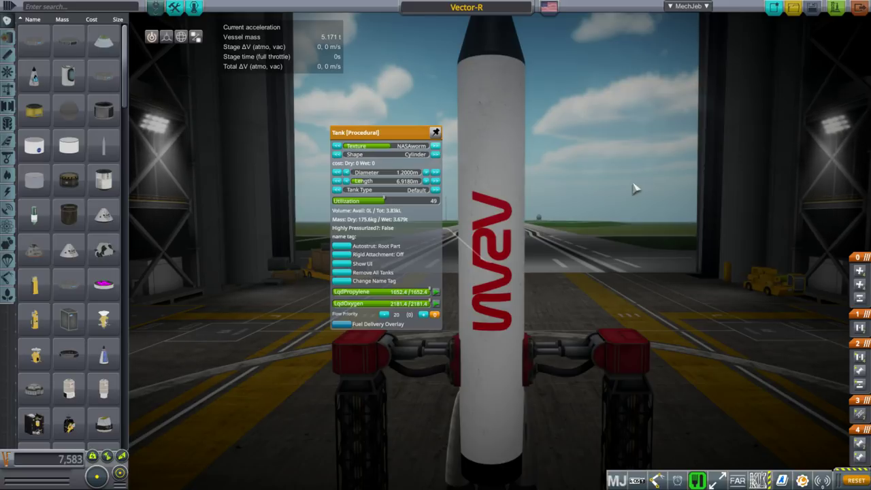
Examine the direction and placement of the NASA worm logo on the tank from several angles.
drag(636, 188, 675, 207)
scroll(674, 206, down, 2)
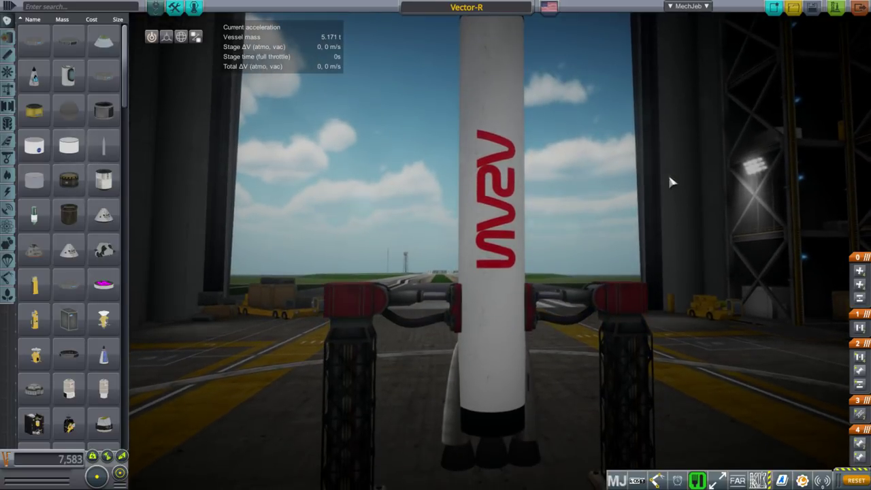
scroll(658, 282, down, 2)
scroll(658, 280, up, 3)
drag(663, 266, 614, 278)
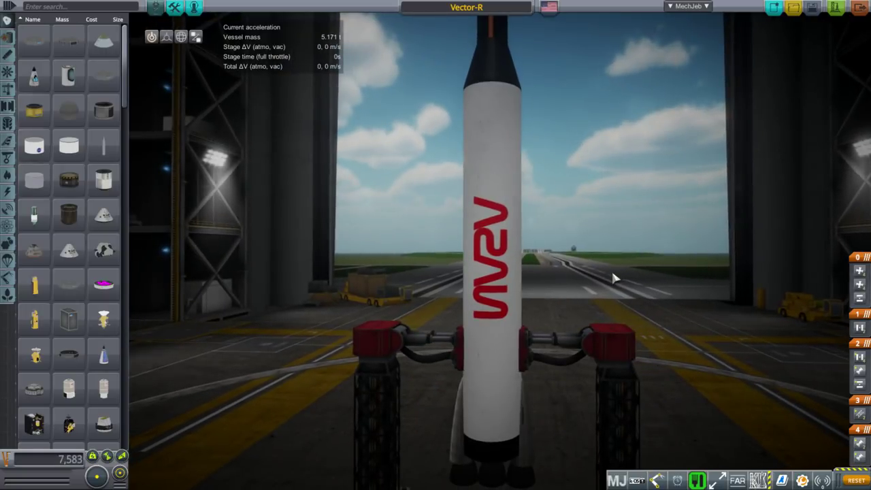
drag(619, 244, 589, 278)
drag(468, 332, 514, 312)
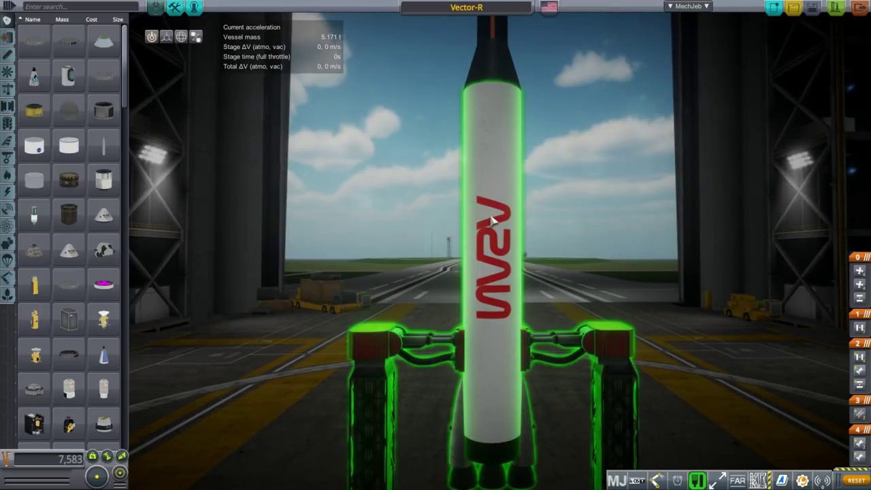
drag(626, 222, 696, 299)
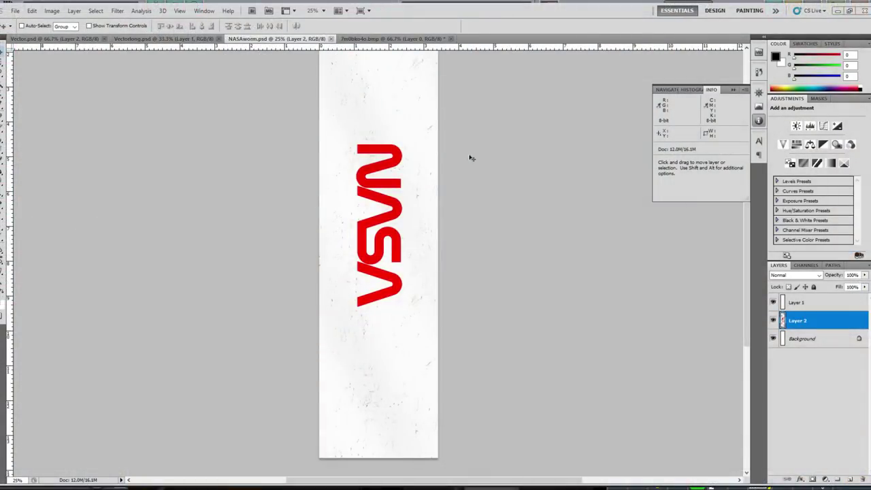
Flip the NASA worm logo layer horizontally and start saving the corrected NASAworm artwork with Save As.
click(50, 11)
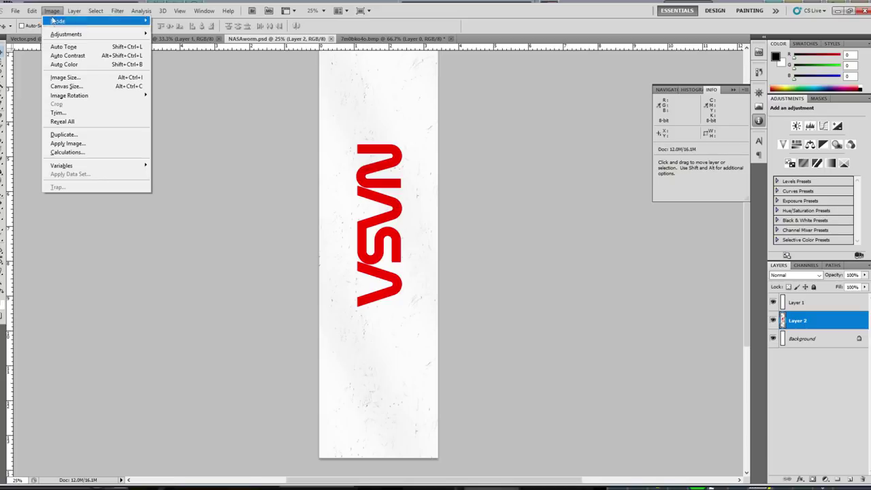
mouse_move(32, 11)
mouse_move(74, 192)
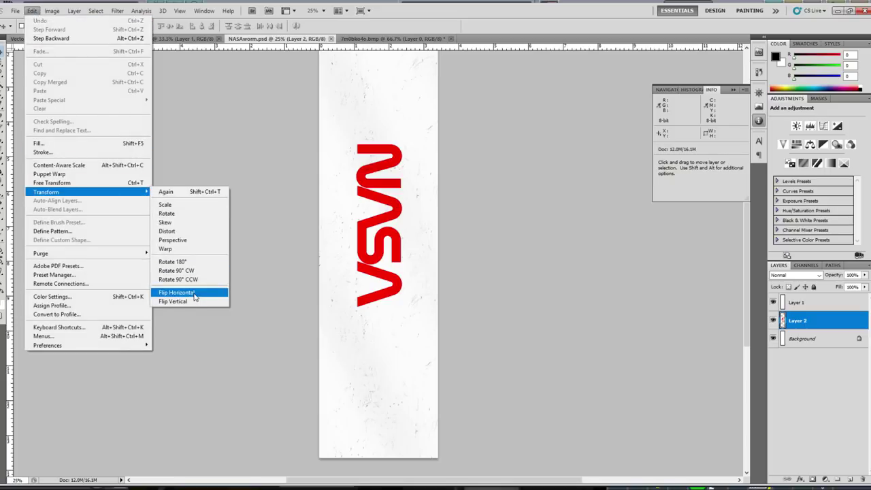
click(195, 294)
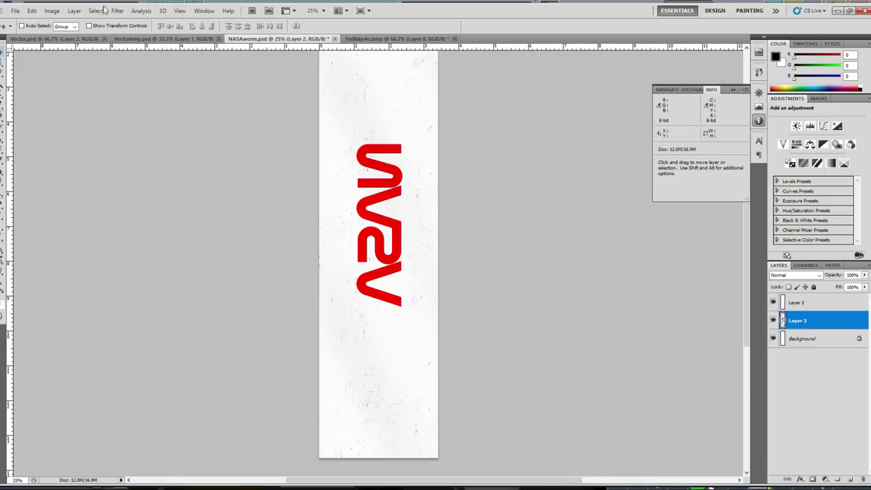
click(15, 11)
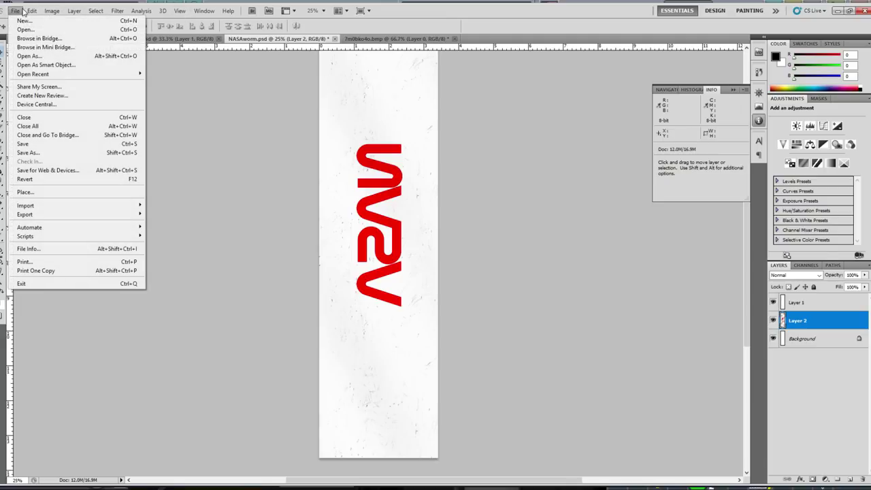
click(68, 152)
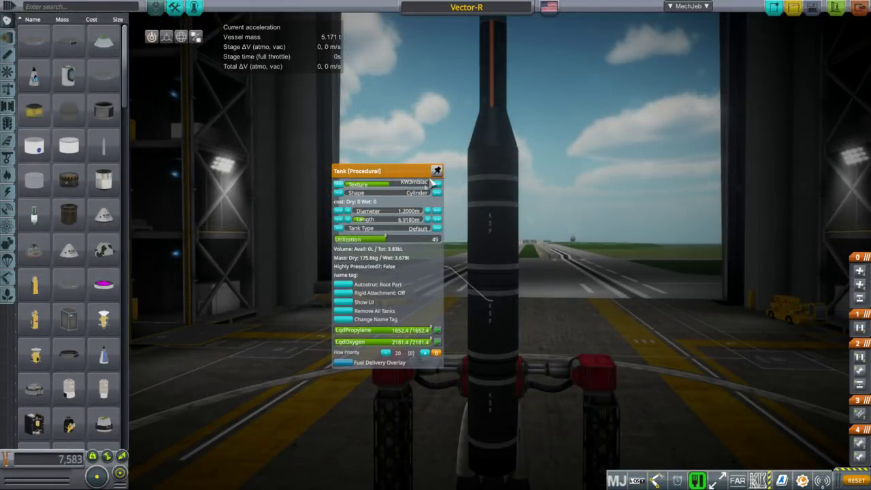
Switch to Kerbal Space Program, set the rocket's procedural tank texture to NASAworm and check the logo's orientation.
click(435, 184)
click(436, 184)
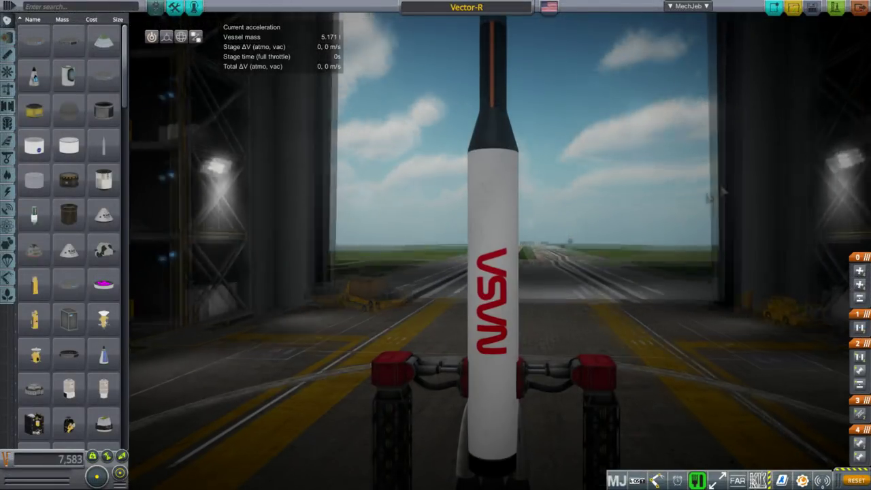
drag(723, 191, 637, 217)
scroll(683, 221, up, 2)
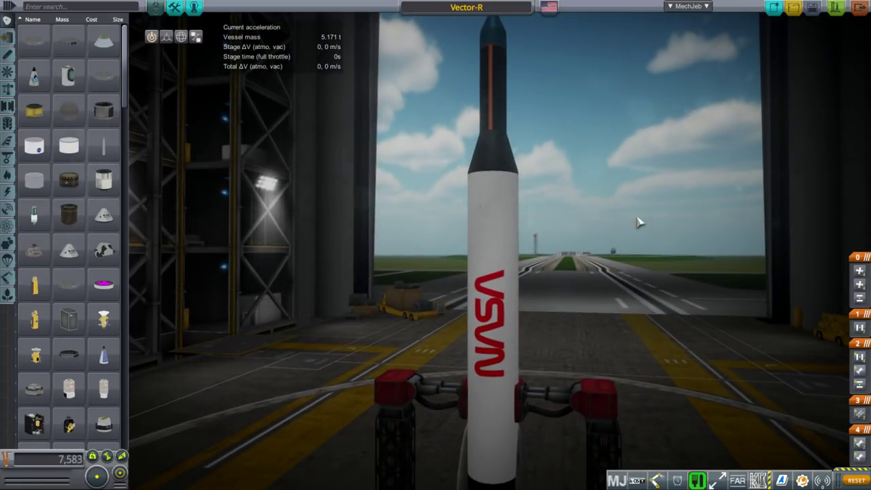
Lengthen the NASAworm-textured tank to 11 m and check how the logo stretches.
right_click(500, 227)
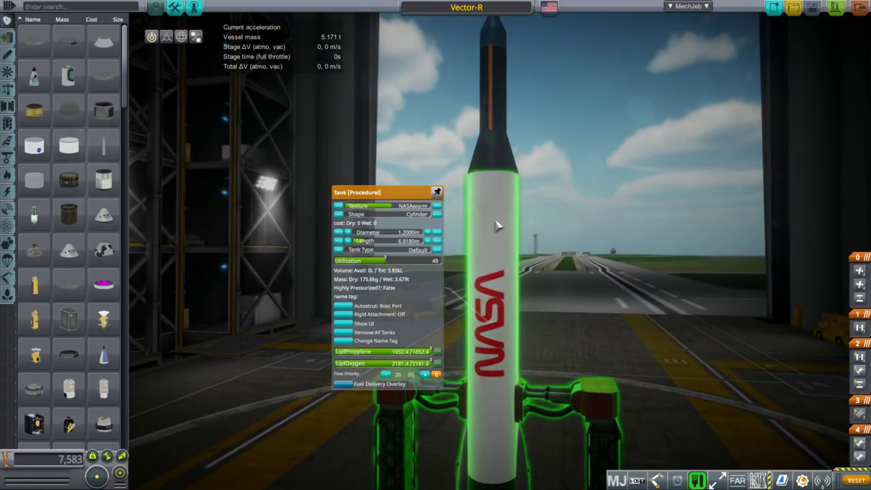
drag(616, 165, 642, 188)
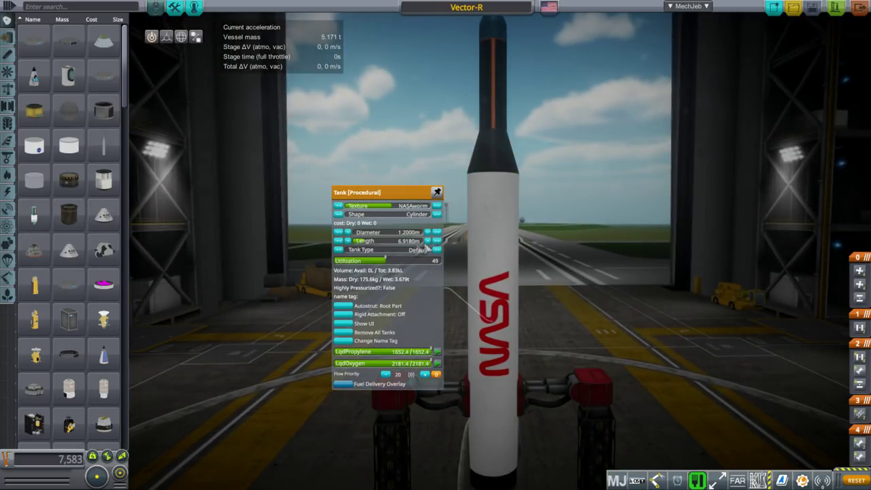
click(437, 242)
click(437, 241)
click(437, 241)
click(437, 242)
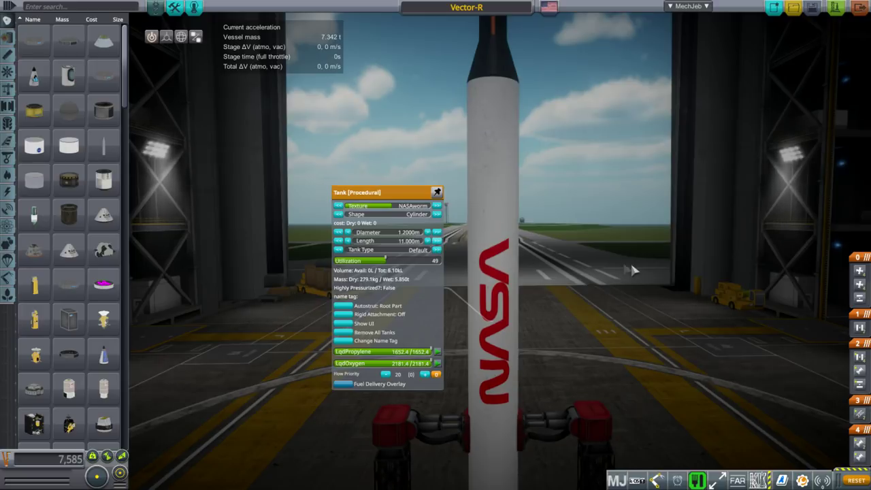
scroll(632, 266, down, 3)
scroll(612, 299, up, 5)
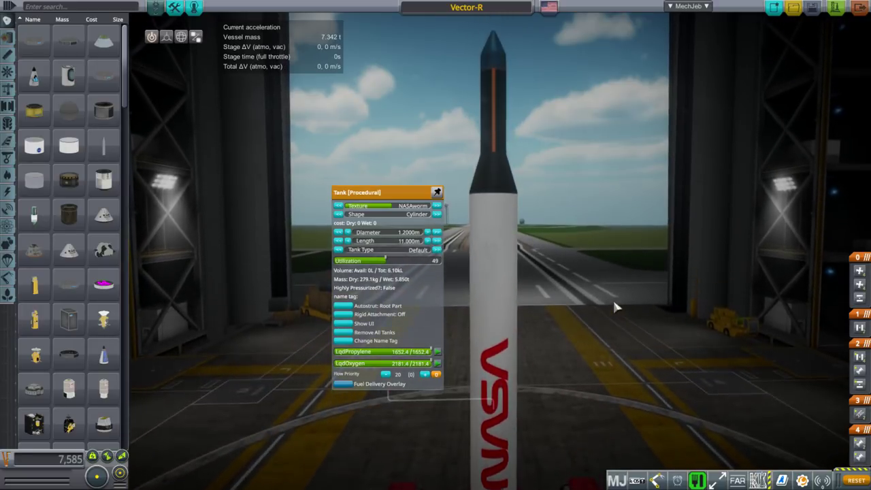
Shorten the tank to 6 m and inspect the logo's proportions along the whole rocket.
click(338, 240)
click(338, 240)
click(339, 240)
click(338, 240)
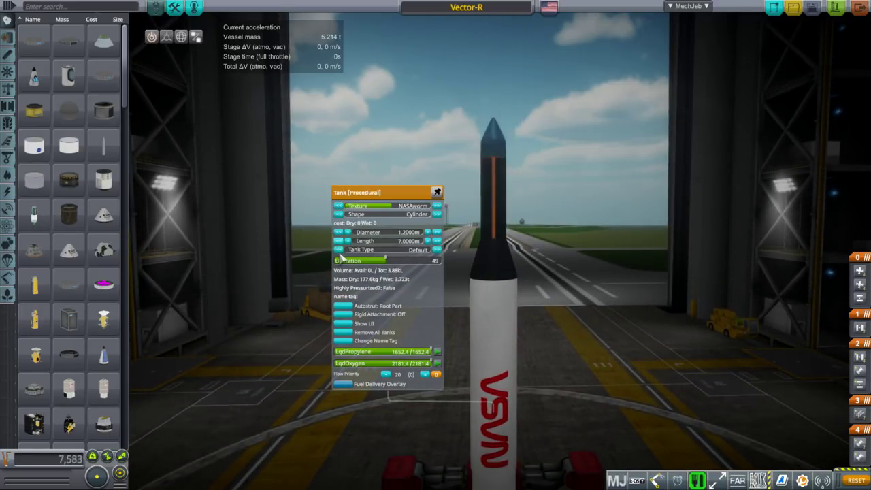
click(338, 240)
scroll(626, 288, down, 5)
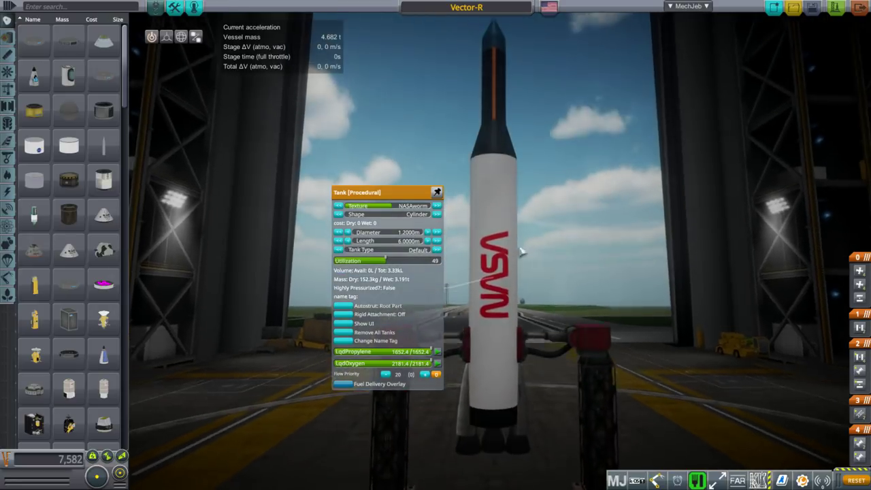
Increase the tank's length in small increments to 6.4 m and look at the logo from another angle.
click(428, 241)
click(427, 241)
click(427, 241)
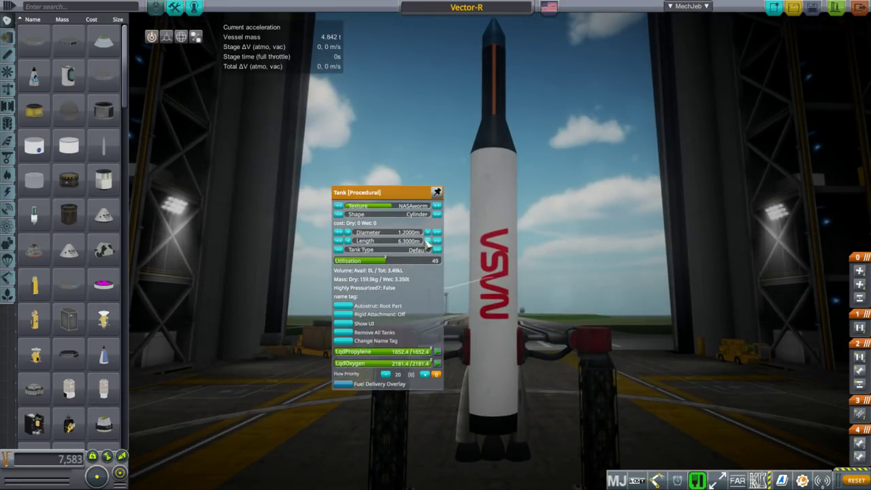
click(427, 241)
drag(520, 248, 626, 245)
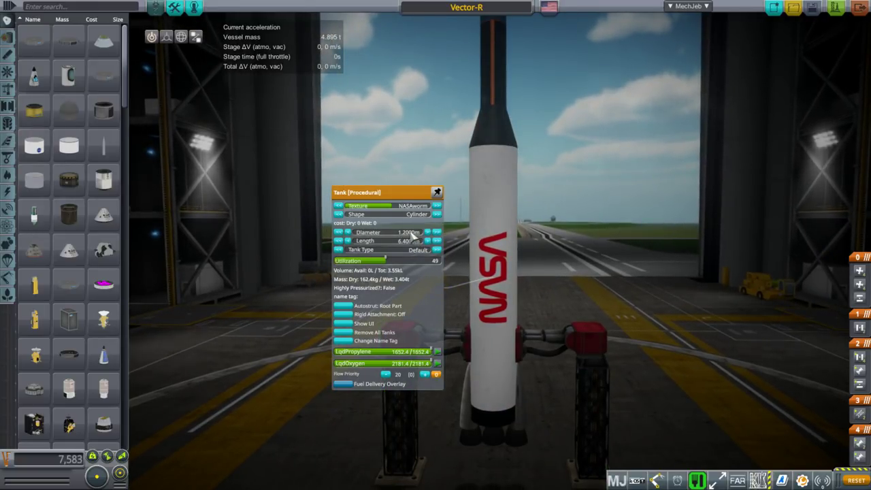
Try the tank at a length of 9 m and bring it back to 7 m to compare the logo's stretching.
click(437, 241)
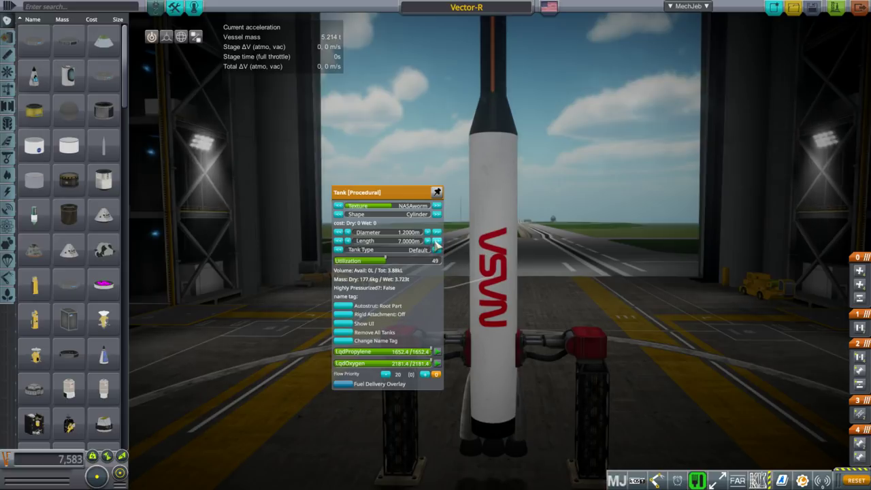
click(437, 242)
click(437, 241)
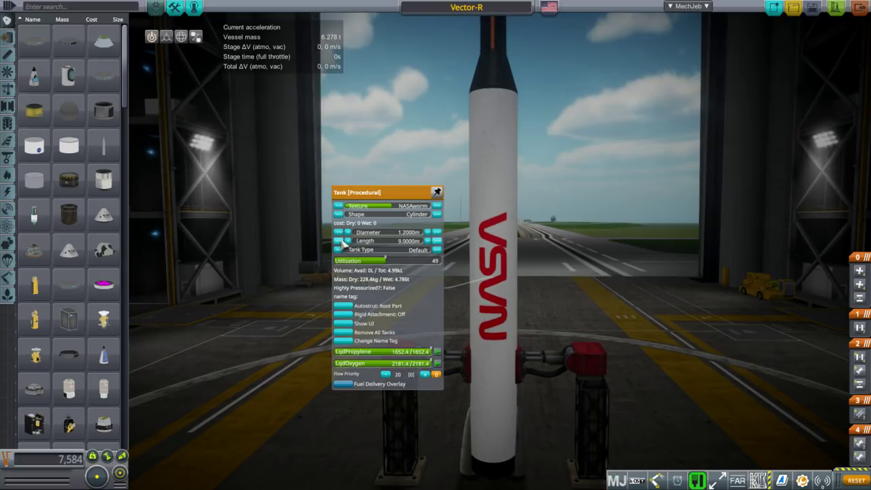
click(339, 240)
click(338, 241)
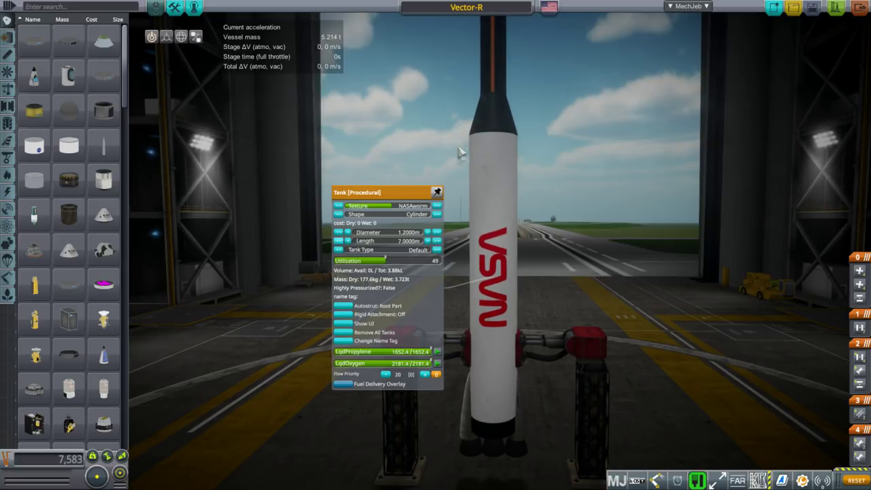
Reduce the tank's length in small increments to 6 m.
click(349, 242)
click(349, 242)
click(349, 241)
click(349, 242)
click(349, 241)
click(349, 241)
click(349, 242)
click(349, 242)
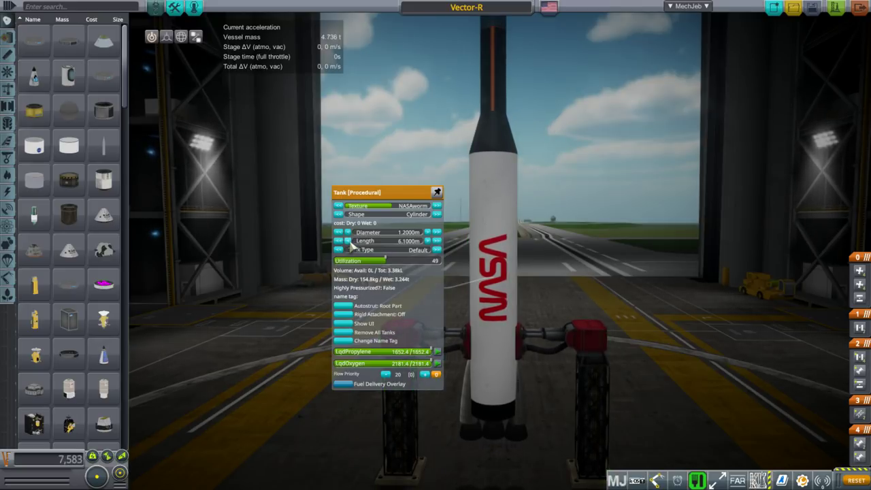
drag(349, 242, 348, 242)
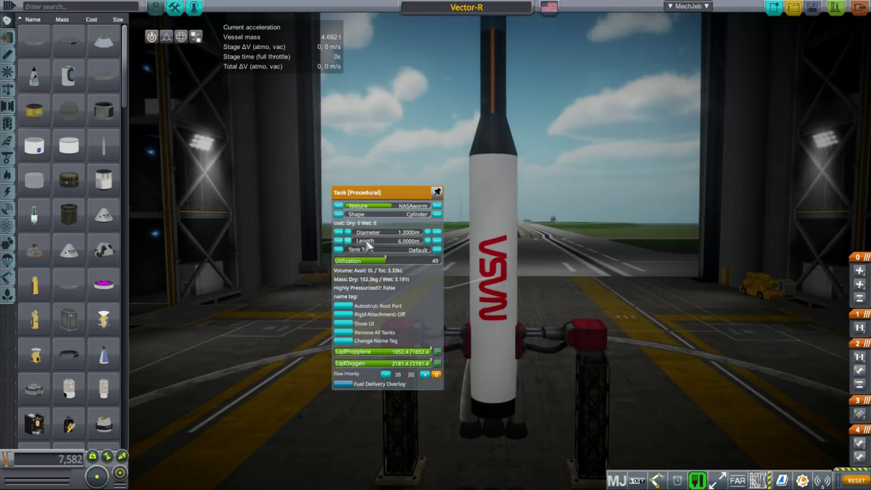
Set the tank's length to 8.4 m and examine the NASA logo on it from several angles.
click(436, 241)
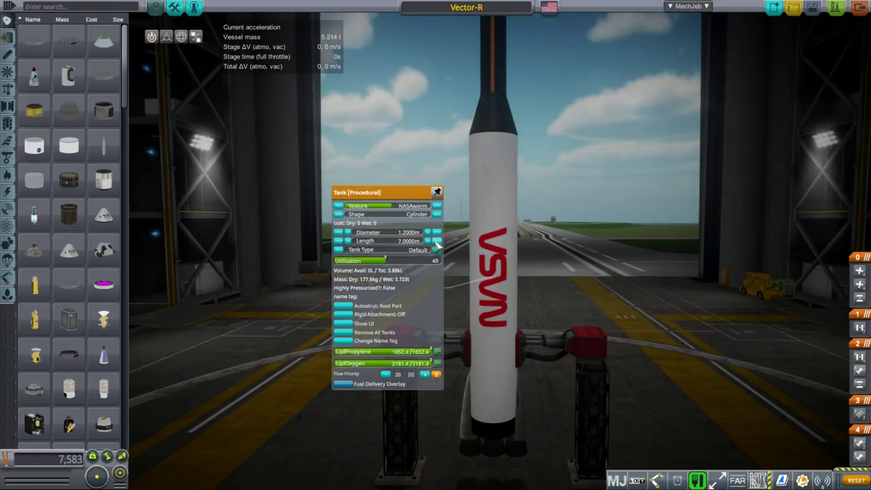
click(436, 241)
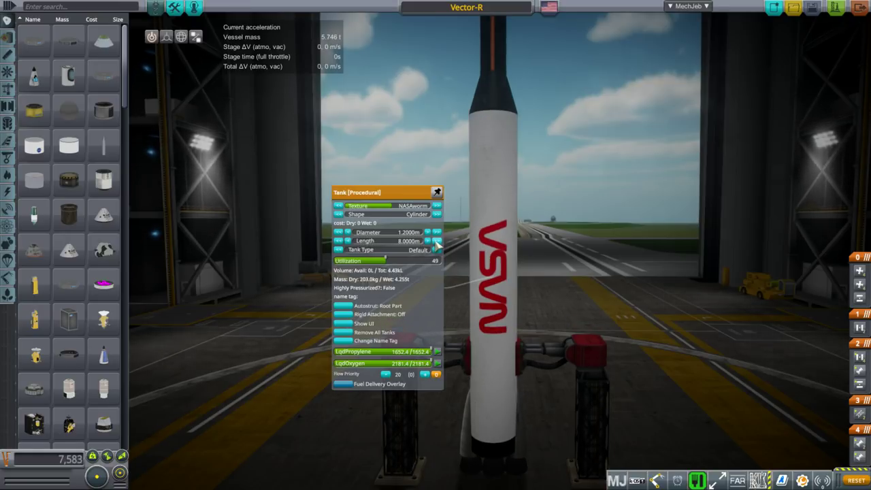
drag(428, 241, 428, 241)
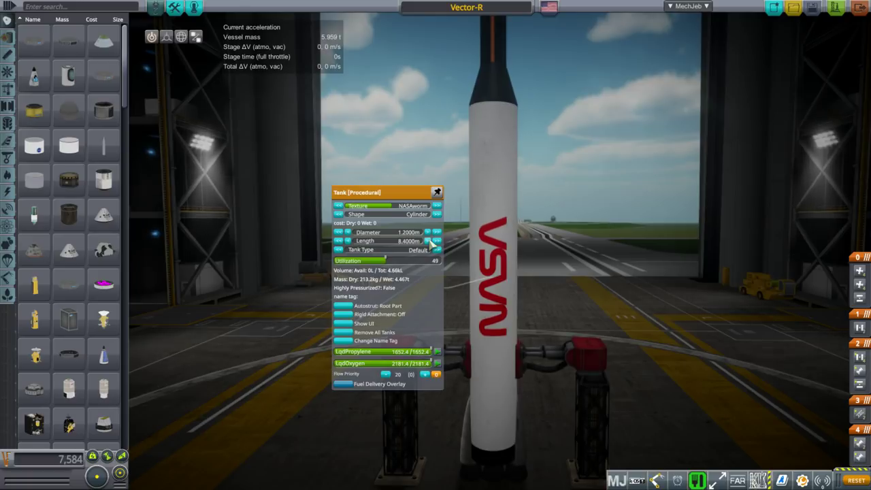
drag(657, 227, 701, 253)
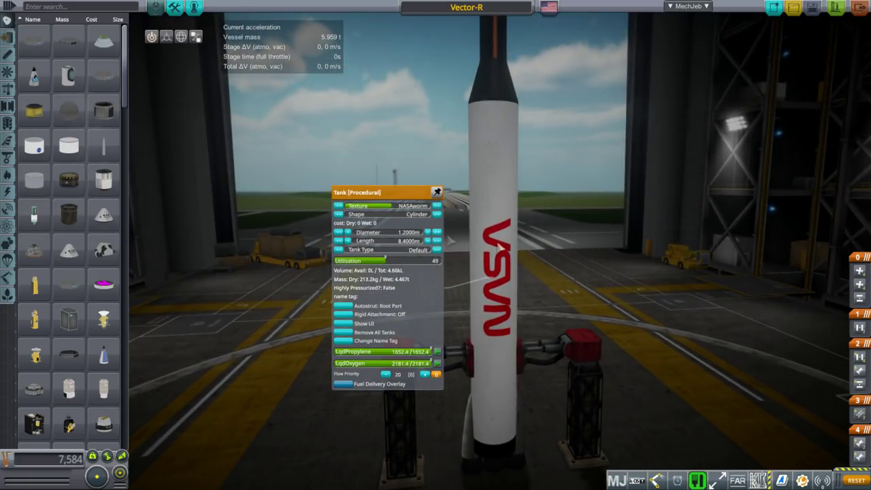
drag(647, 253, 645, 239)
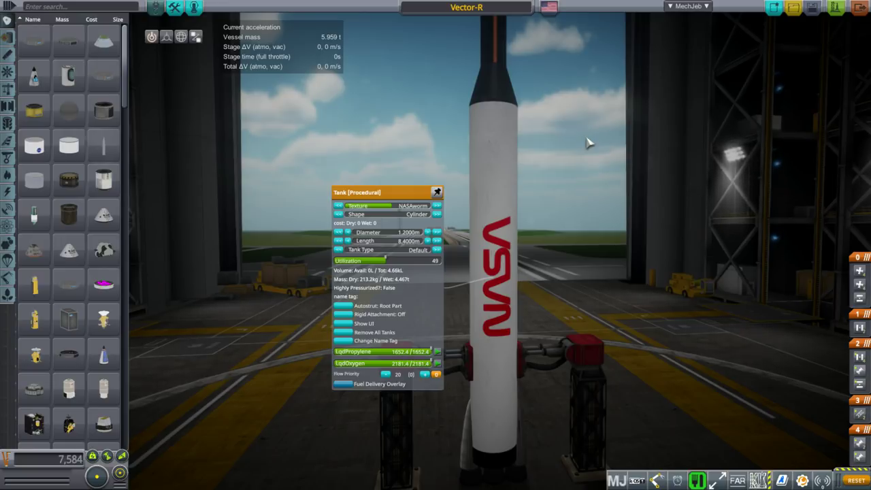
scroll(572, 148, up, 4)
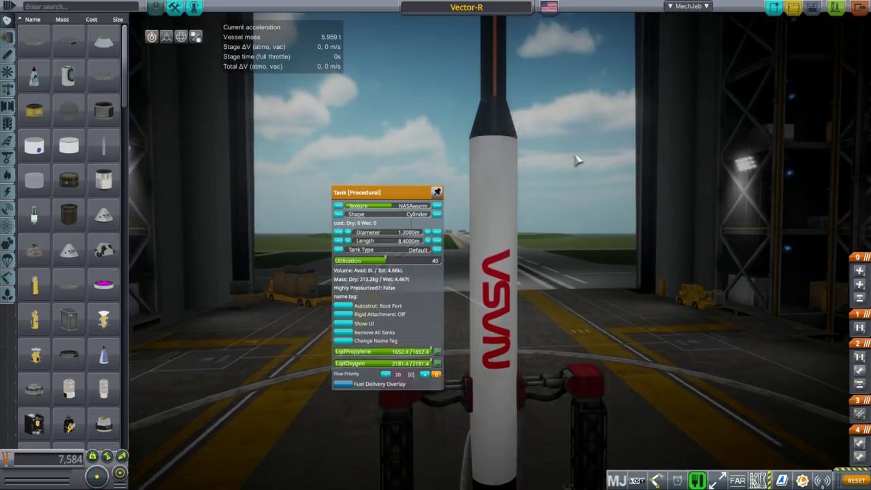
Change the procedural tank's texture from NASAworm to VectorXlong and view the full lettering.
right_click(494, 306)
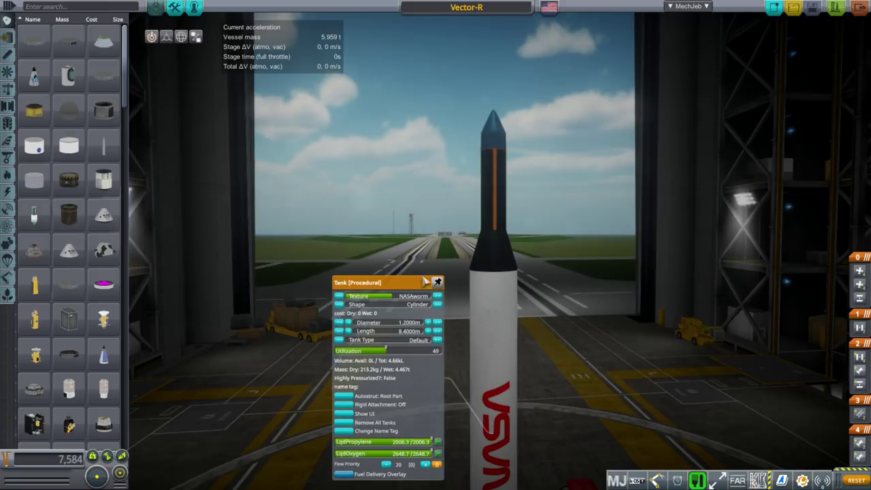
click(436, 297)
click(437, 297)
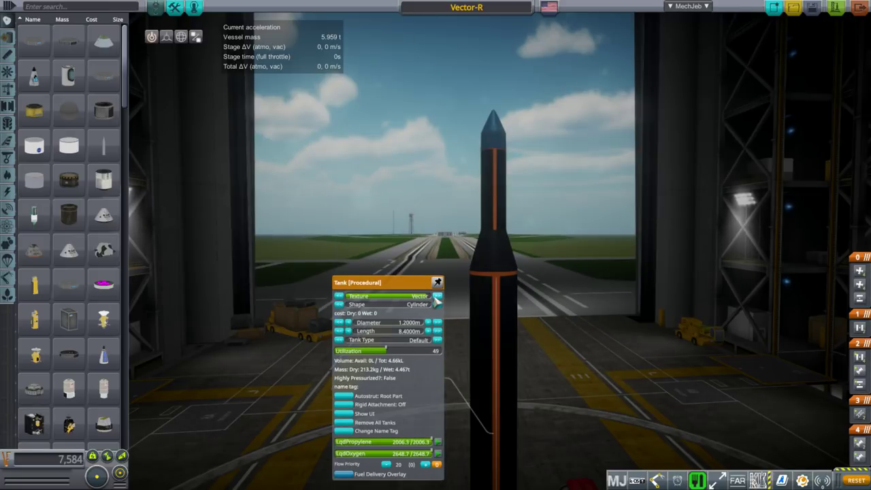
click(437, 297)
scroll(608, 313, down, 4)
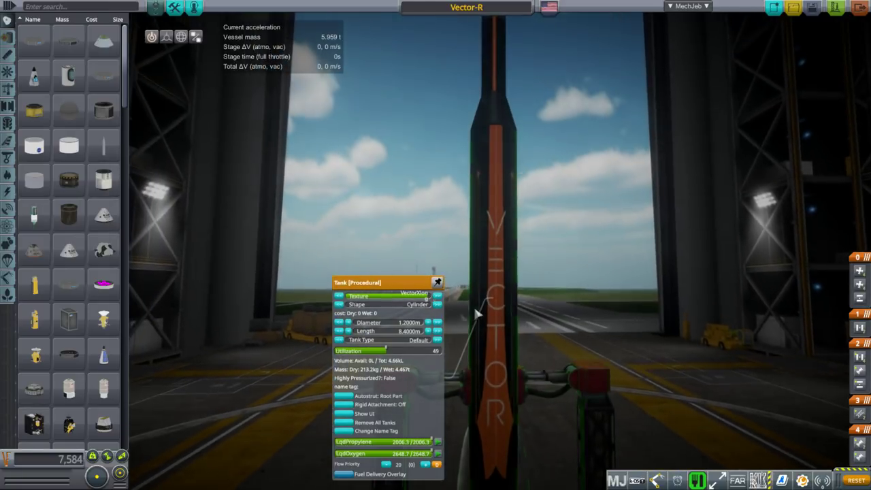
Try the tank at 12 m, set its length to 8 m and check the proportions of the VECTOR lettering.
click(439, 331)
click(437, 331)
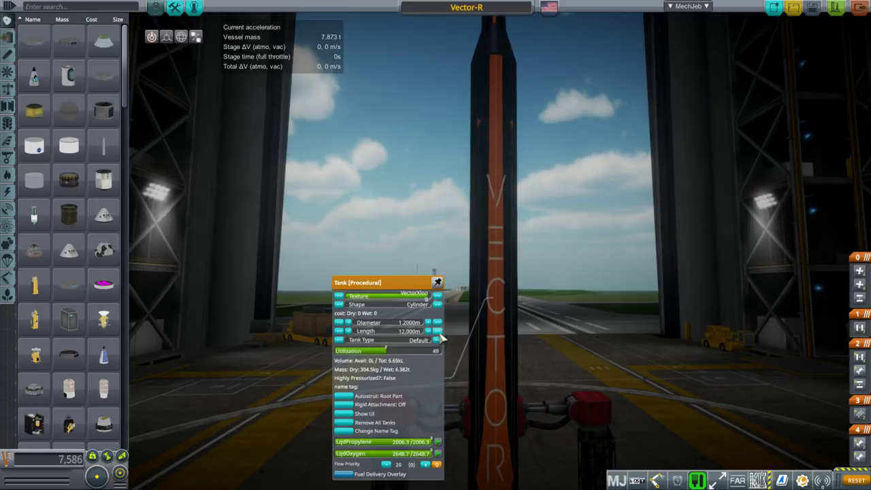
click(339, 332)
click(339, 331)
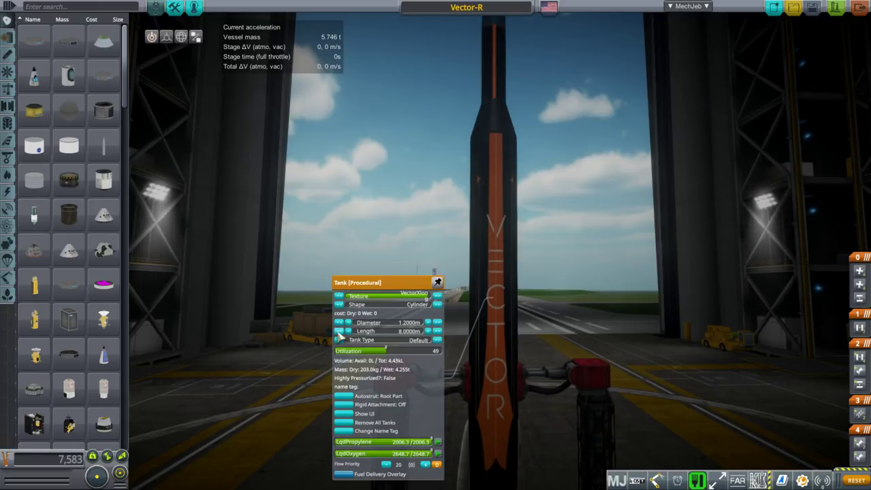
scroll(680, 211, down, 4)
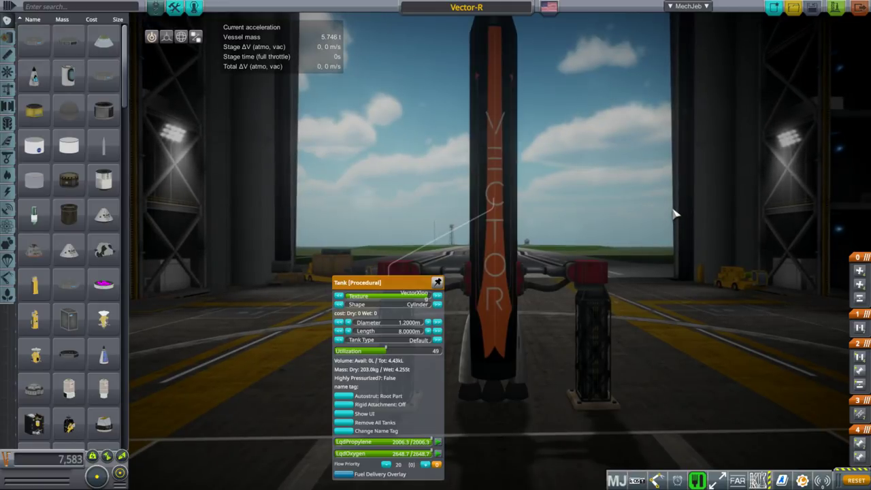
scroll(708, 220, up, 2)
click(707, 219)
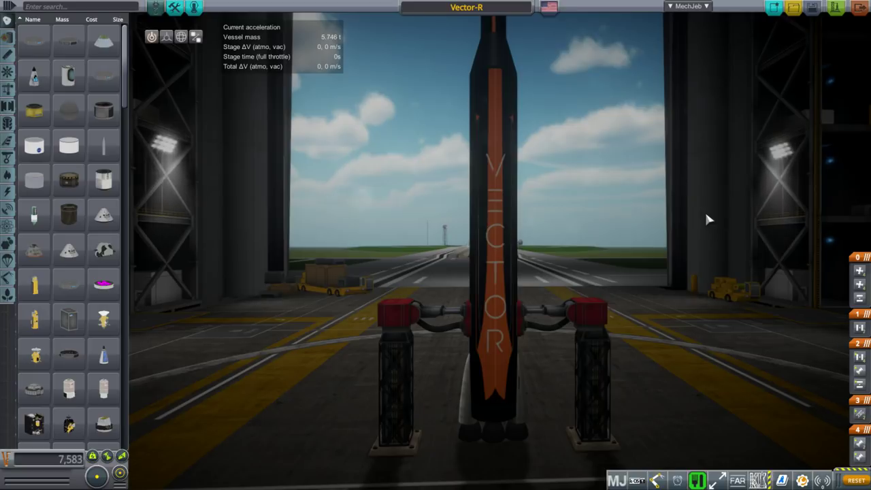
scroll(710, 214, up, 3)
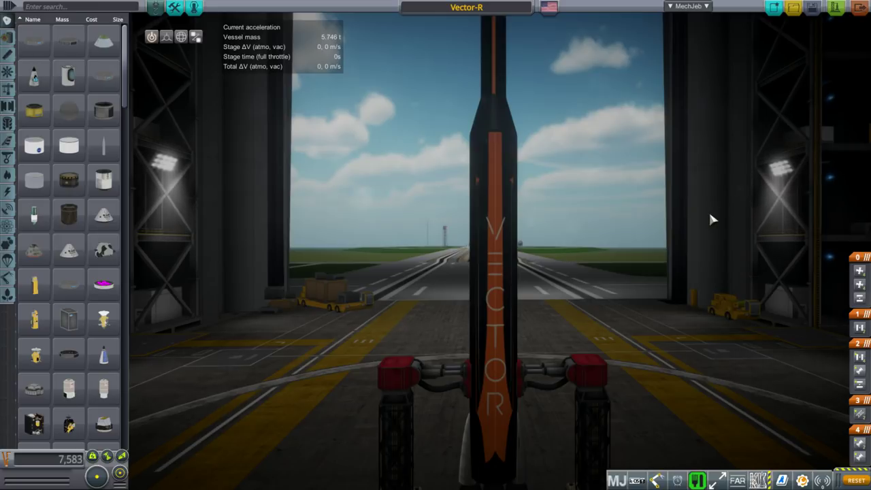
scroll(716, 183, down, 3)
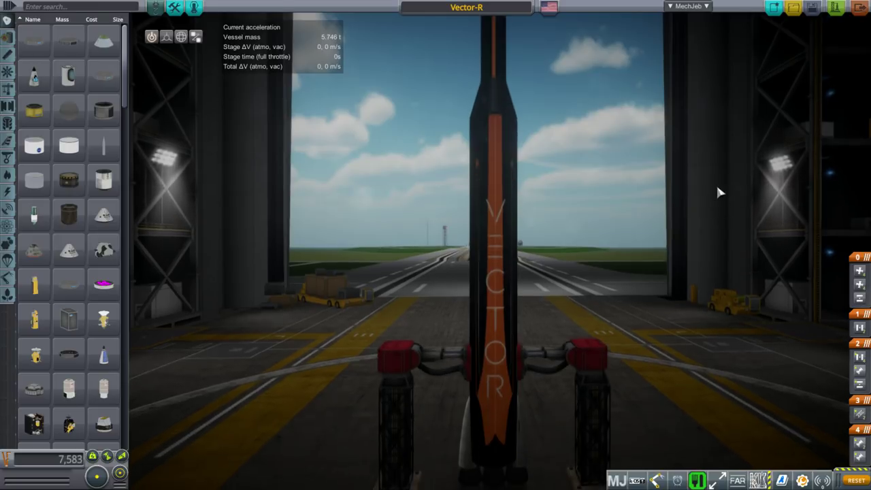
Examine the orange stripe and VECTOR lettering textures along the rocket from nose cone to engines.
scroll(718, 190, up, 4)
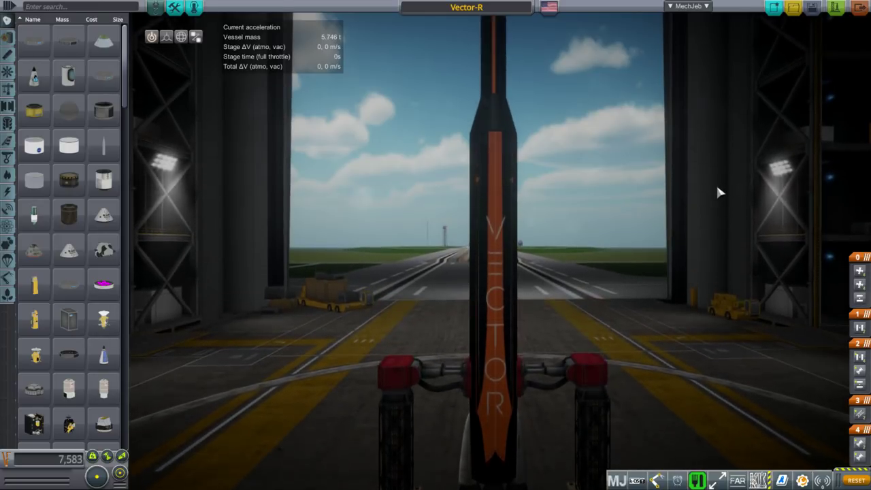
scroll(717, 188, down, 4)
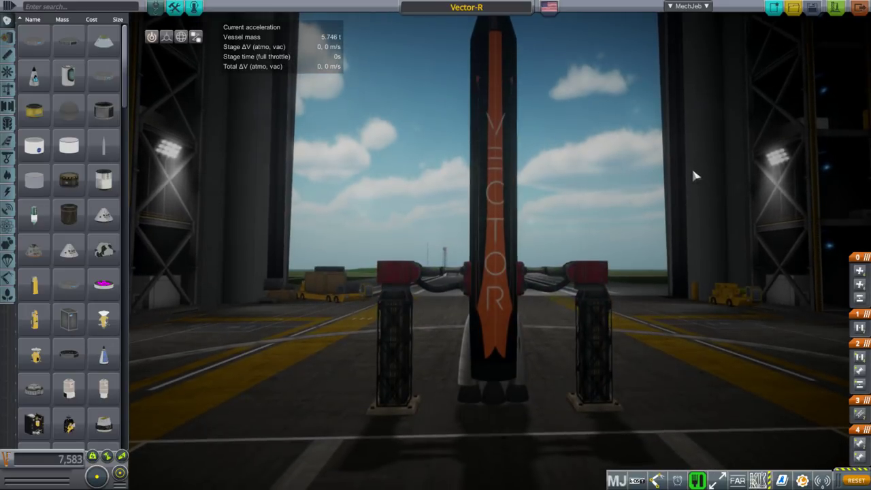
scroll(567, 256, up, 5)
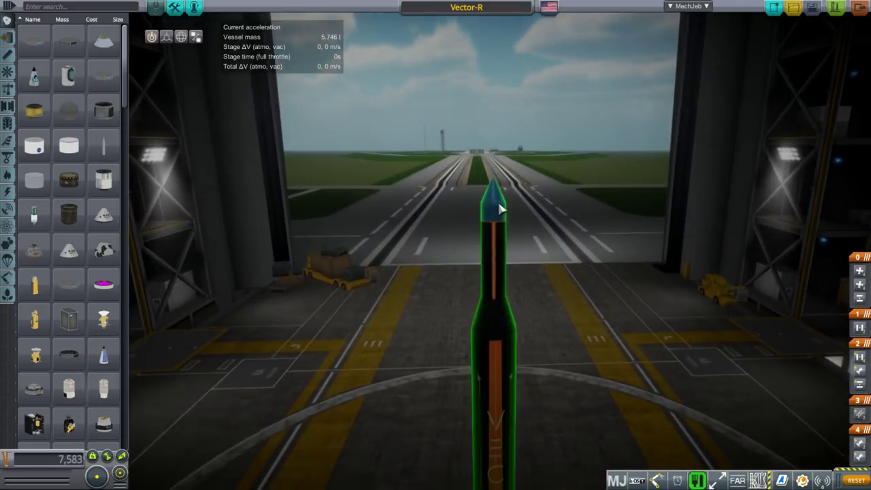
right_click(498, 197)
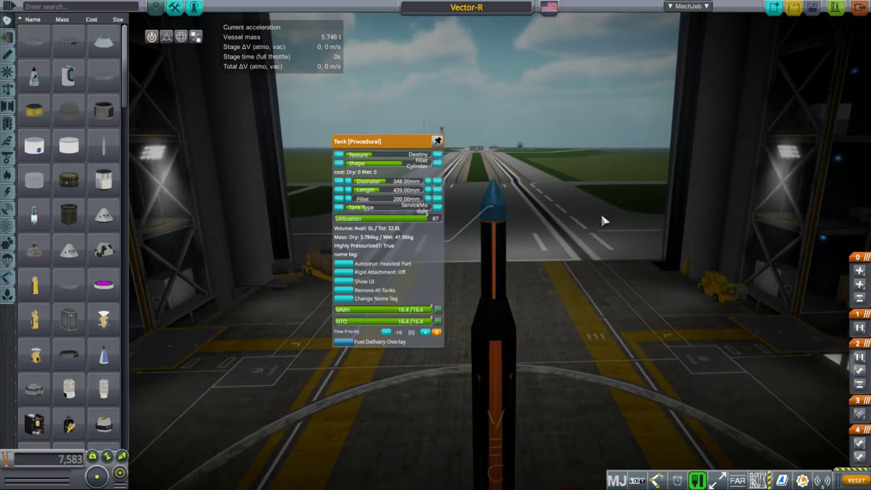
scroll(600, 211, down, 5)
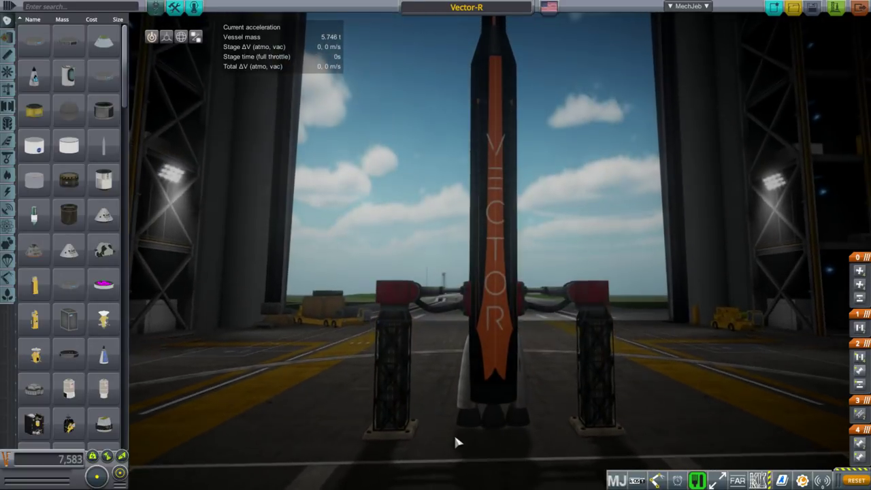
right_click(462, 430)
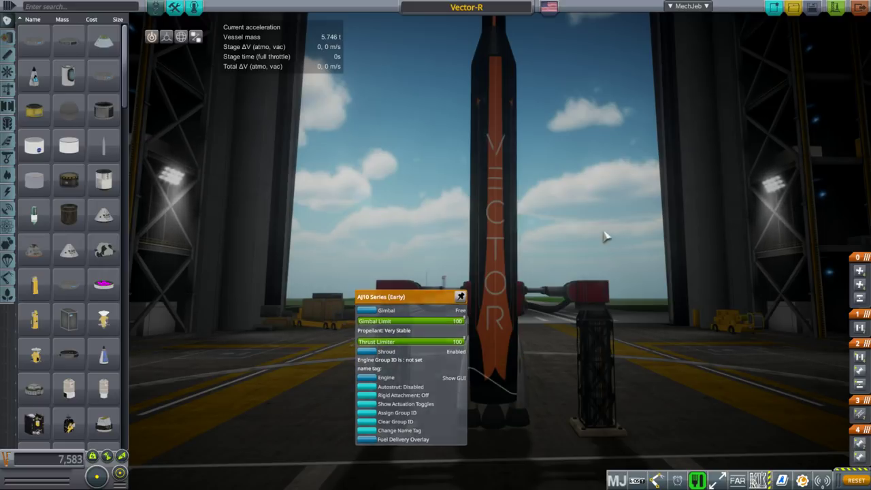
scroll(589, 224, up, 5)
scroll(589, 230, up, 5)
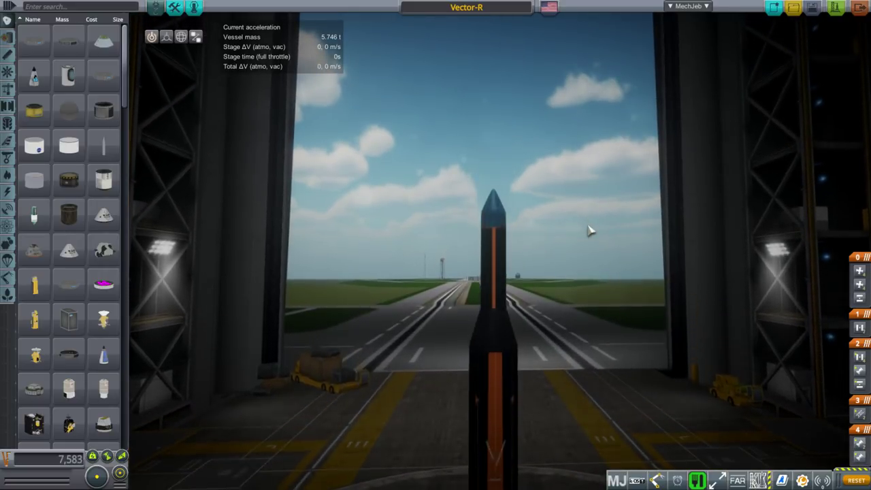
scroll(590, 240, up, 2)
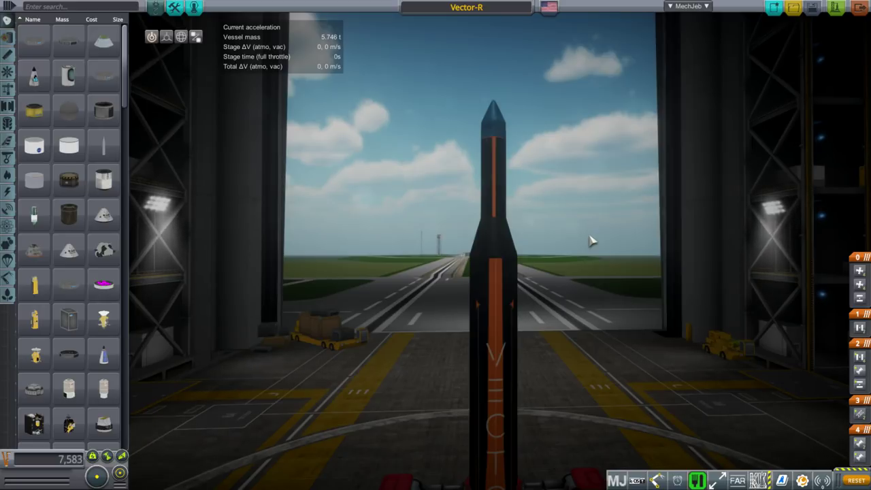
scroll(591, 240, down, 6)
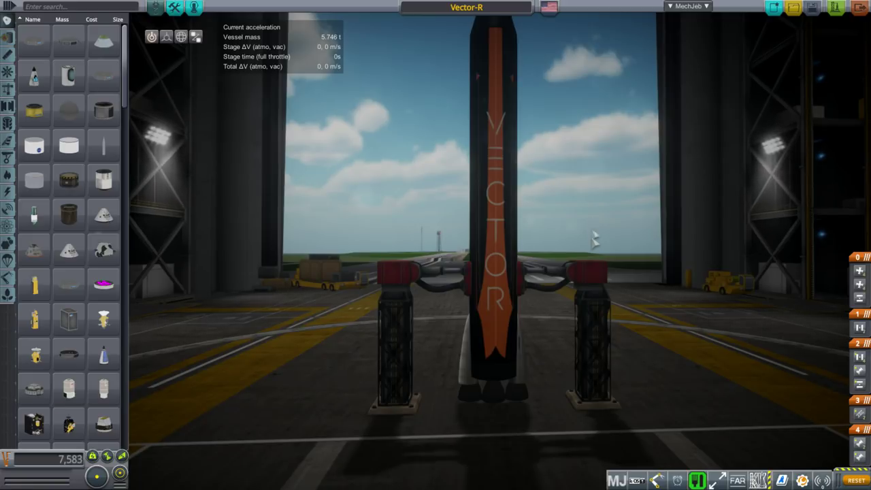
scroll(650, 198, up, 6)
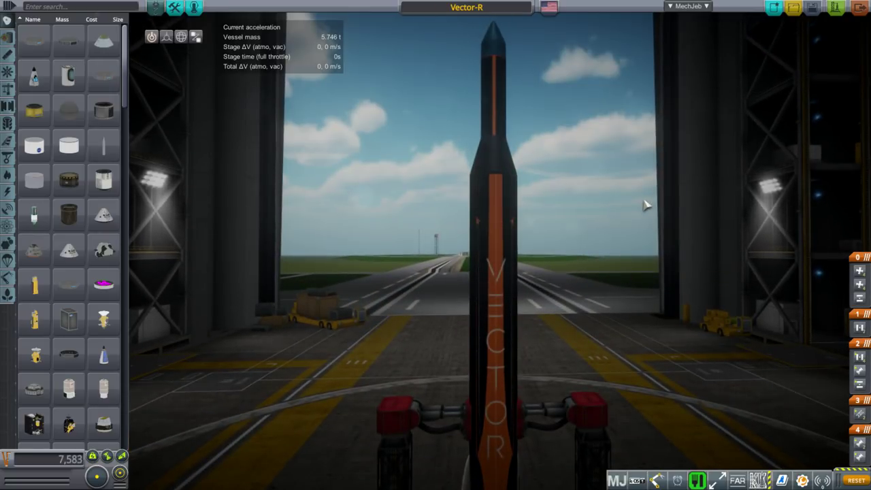
drag(645, 204, 609, 303)
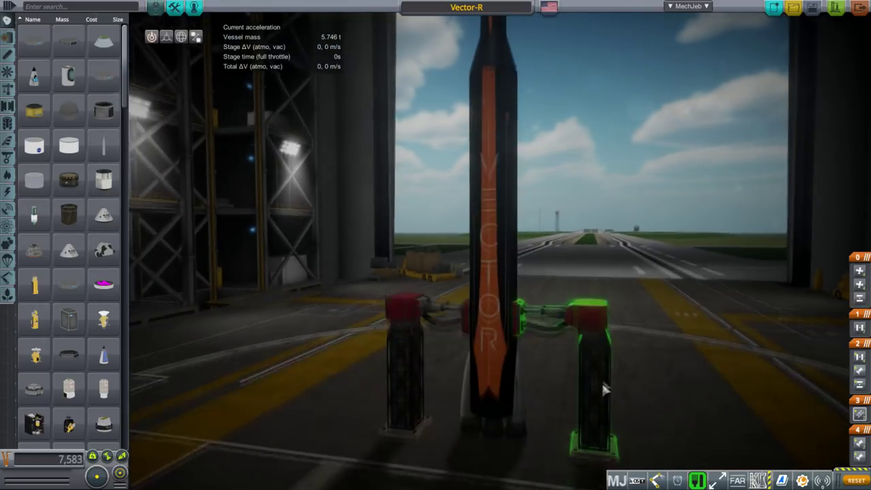
Detach the launch clamps from the rocket and set them aside to expose the side of the VECTOR tank.
click(594, 296)
drag(616, 228, 569, 235)
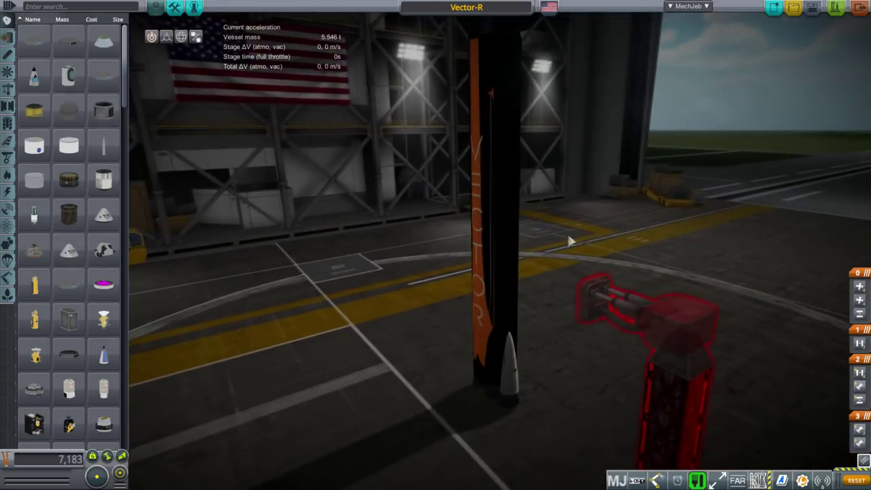
scroll(569, 238, up, 3)
scroll(530, 218, up, 2)
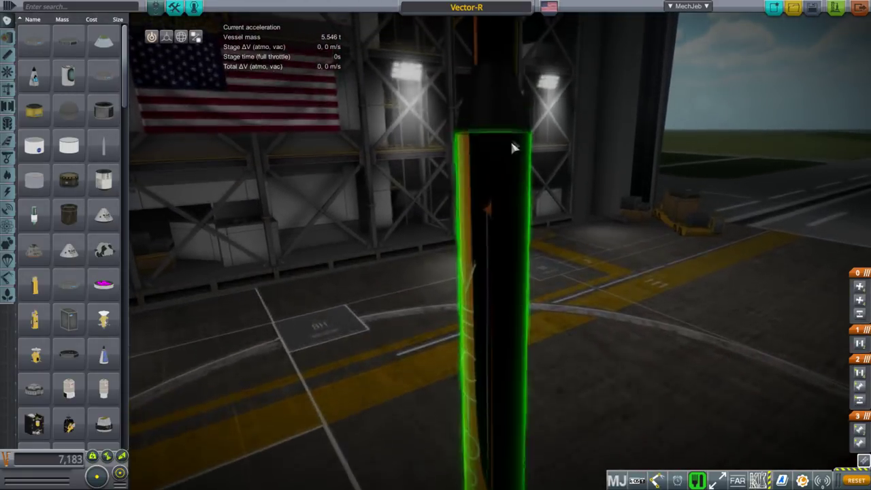
right_click(488, 231)
drag(634, 217, 638, 177)
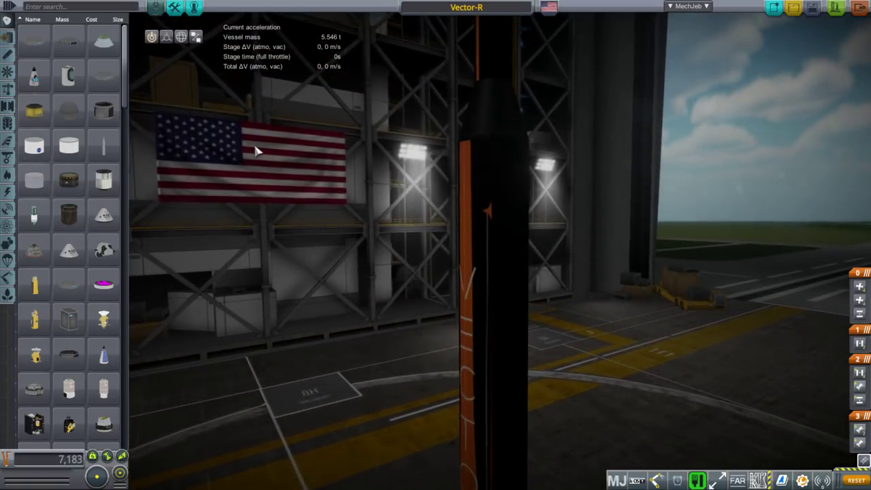
Find the procedural tank among the fuel tank parts and attach one to the side of the VECTOR tank.
click(8, 40)
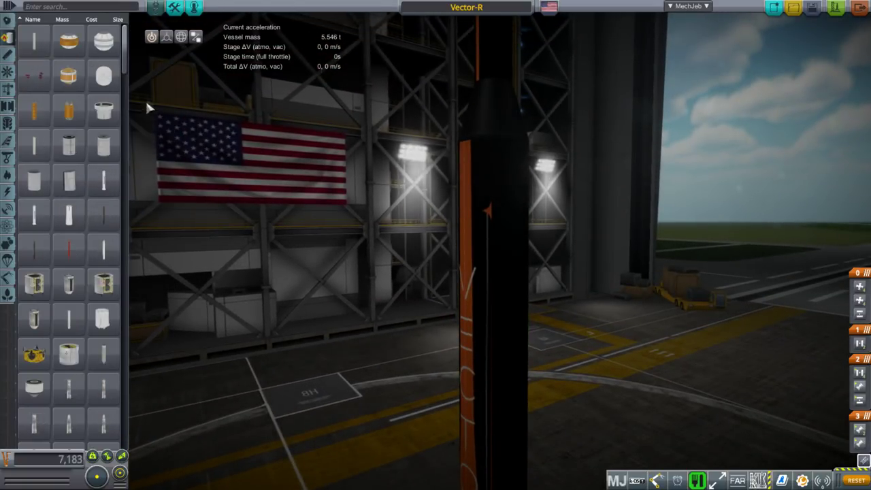
scroll(89, 189, down, 3)
mouse_move(90, 192)
scroll(91, 191, down, 6)
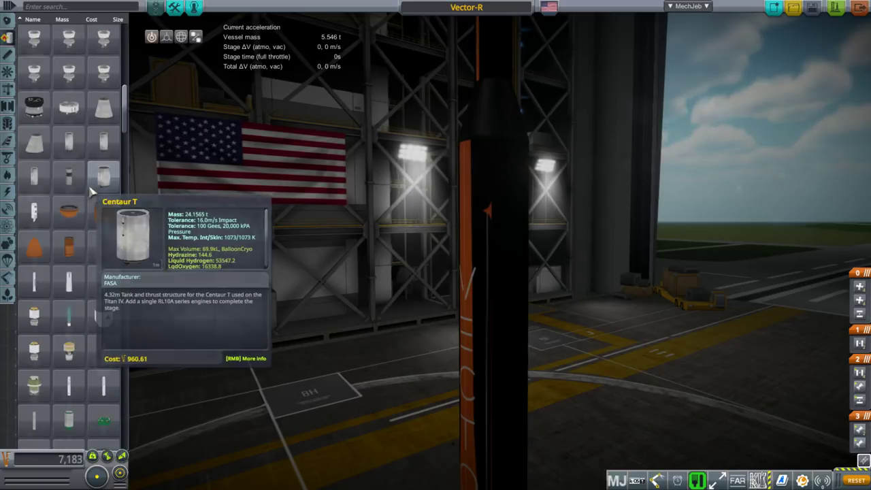
drag(125, 161, 130, 411)
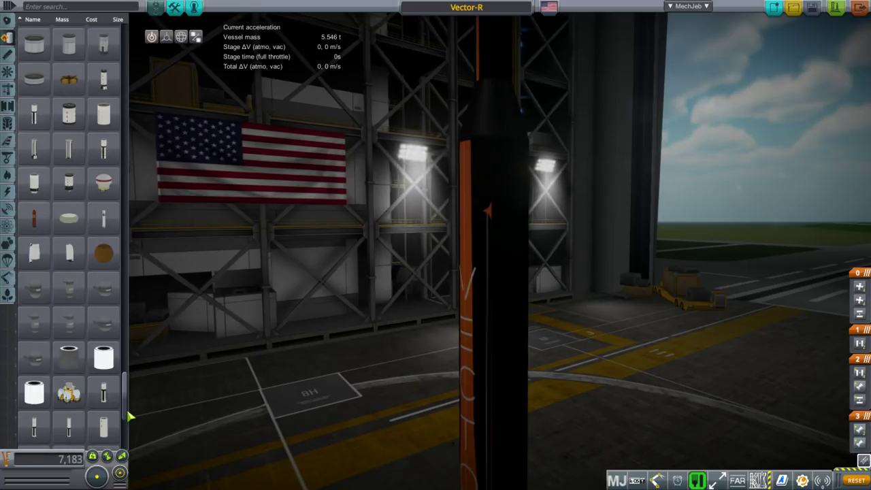
mouse_move(52, 389)
click(50, 390)
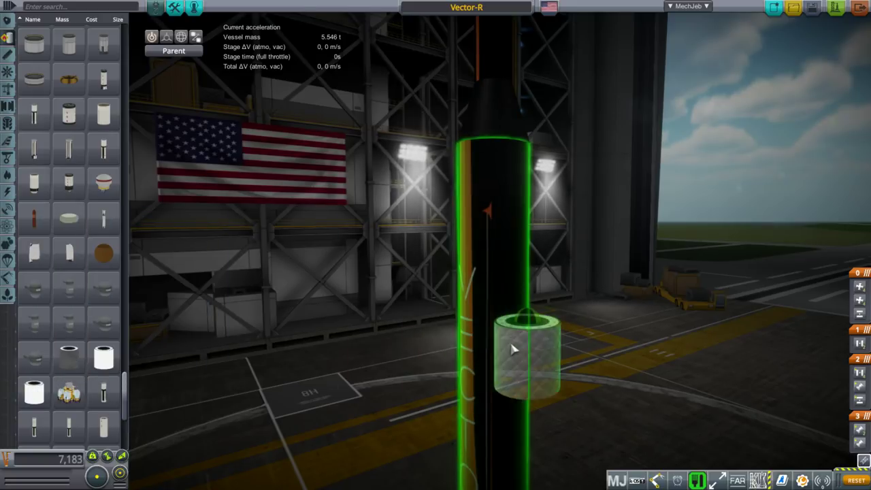
click(517, 350)
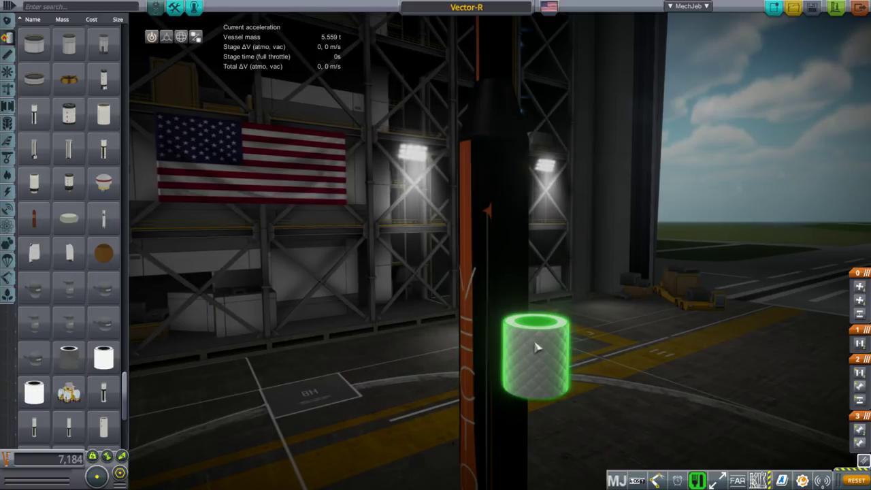
Set the side-mounted procedural tank's length to 6 m.
right_click(534, 351)
click(455, 271)
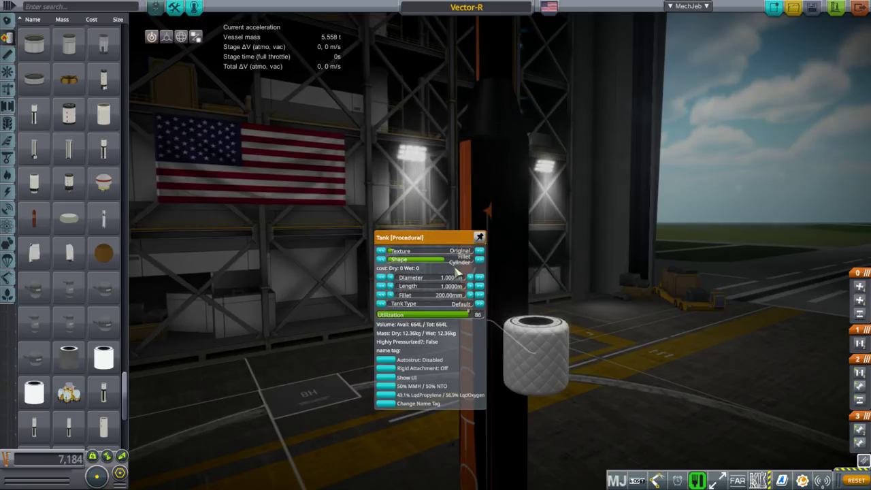
click(479, 286)
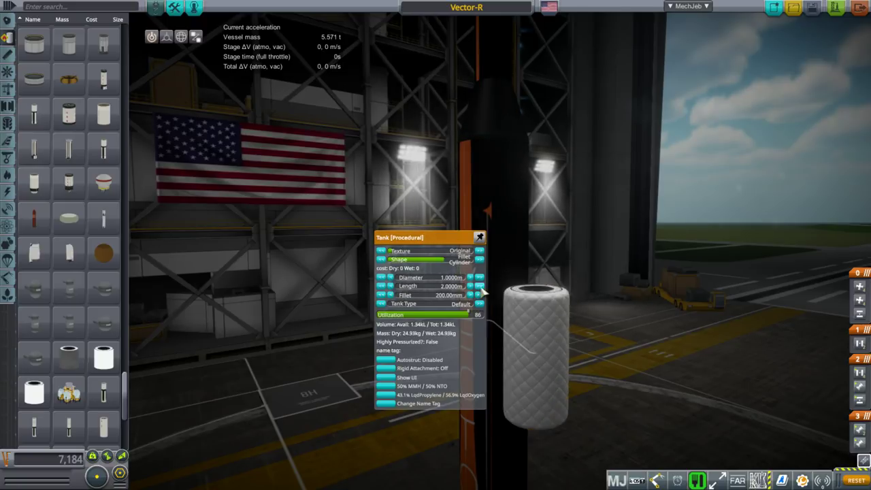
click(479, 286)
click(479, 287)
click(479, 286)
click(478, 286)
drag(612, 273, 365, 324)
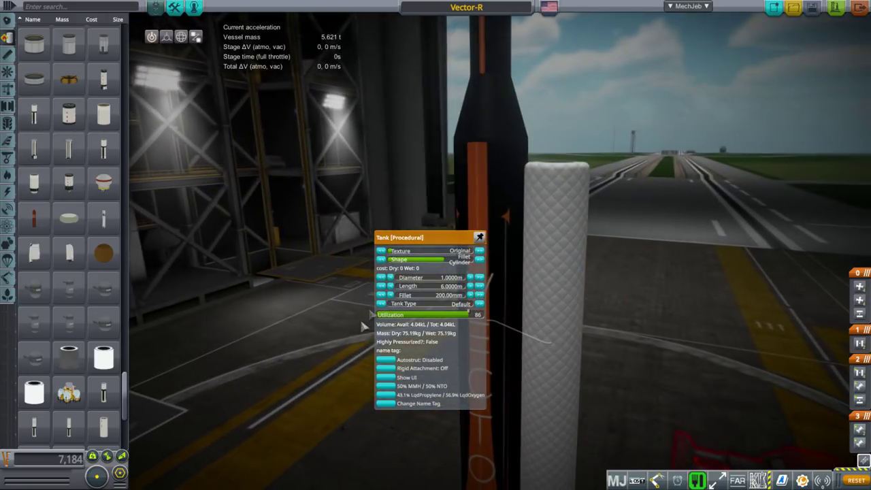
Reduce the side tank's diameter to 148 mm.
drag(441, 278, 382, 281)
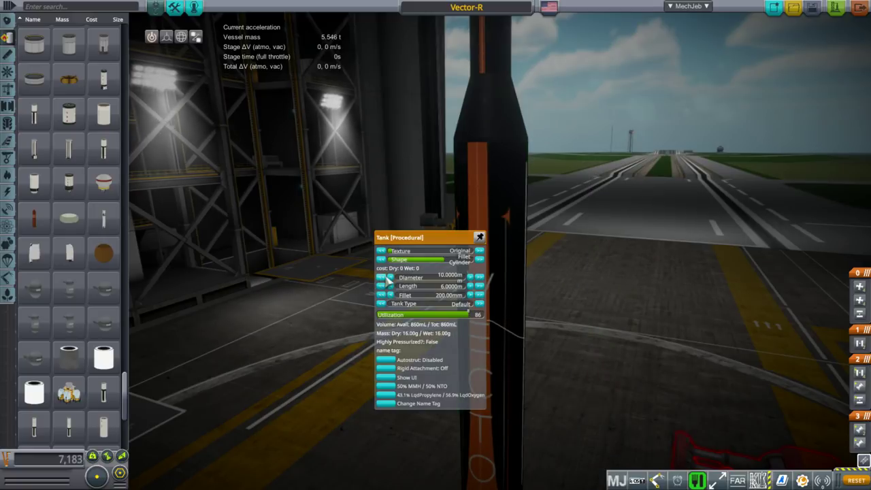
mouse_move(462, 280)
mouse_down()
mouse_move(443, 278)
mouse_move(458, 279)
mouse_up()
click(469, 277)
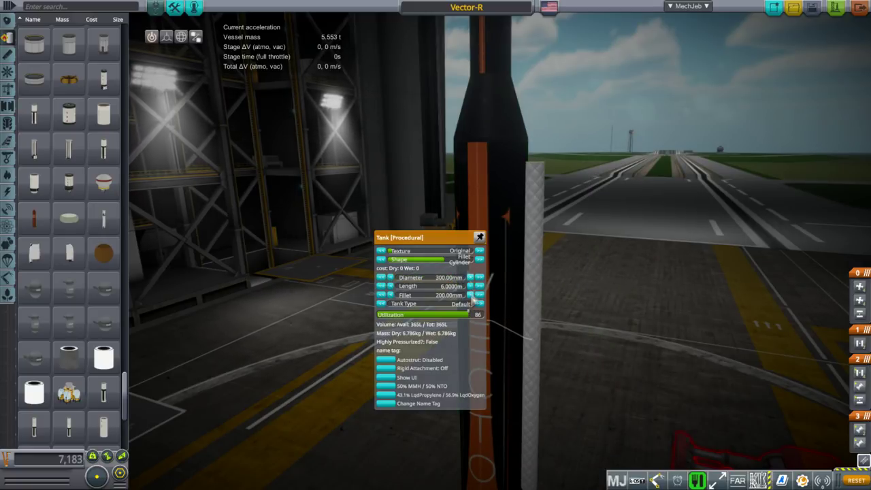
click(390, 278)
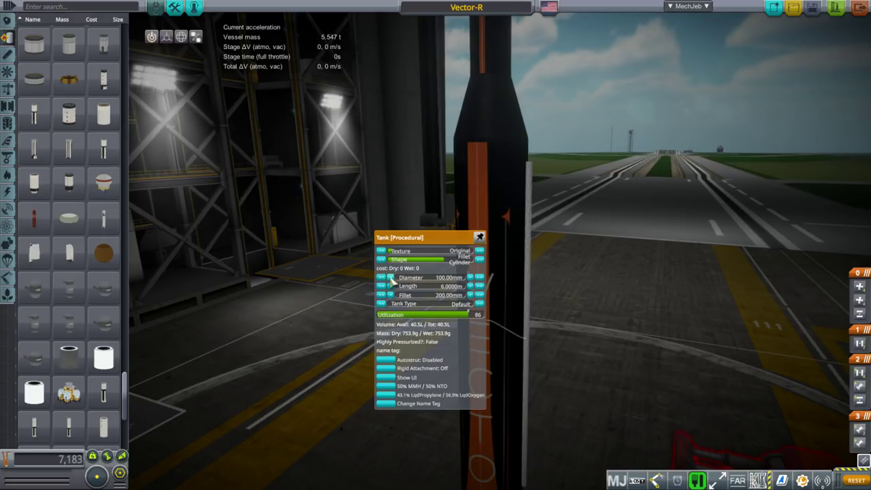
drag(405, 279, 430, 282)
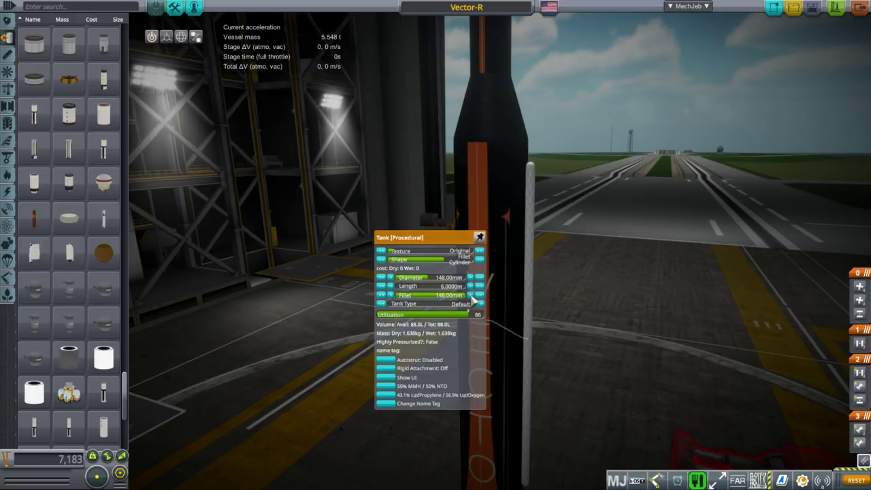
Offset the thin side tank inward so it sits partly inside the VECTOR tank's wall.
mouse_move(591, 298)
mouse_down()
mouse_move(602, 349)
mouse_move(612, 355)
mouse_move(605, 303)
mouse_up()
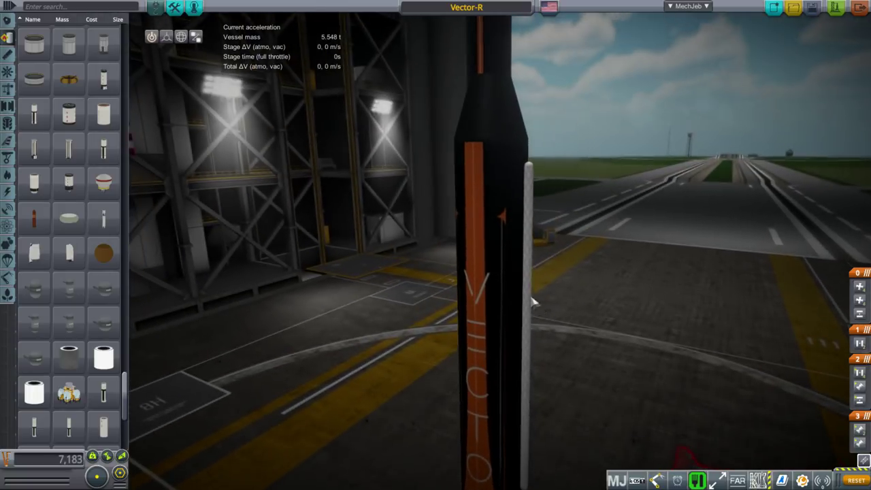
right_click(530, 300)
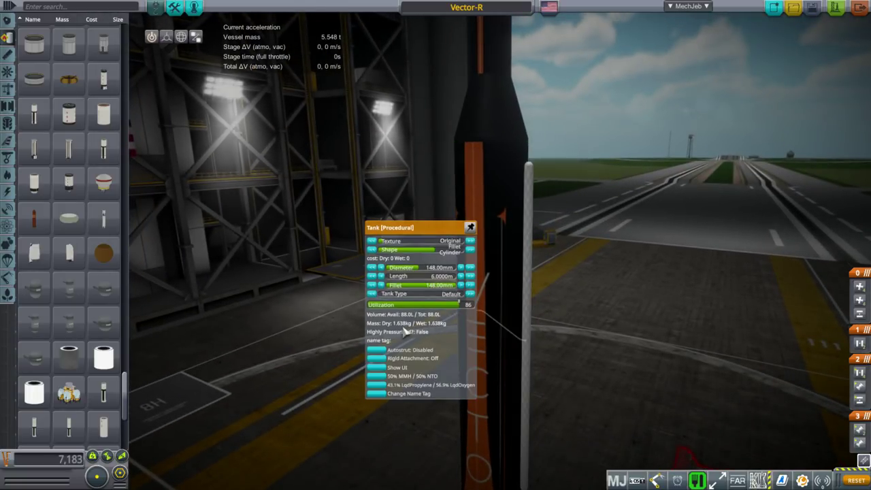
drag(590, 359, 630, 341)
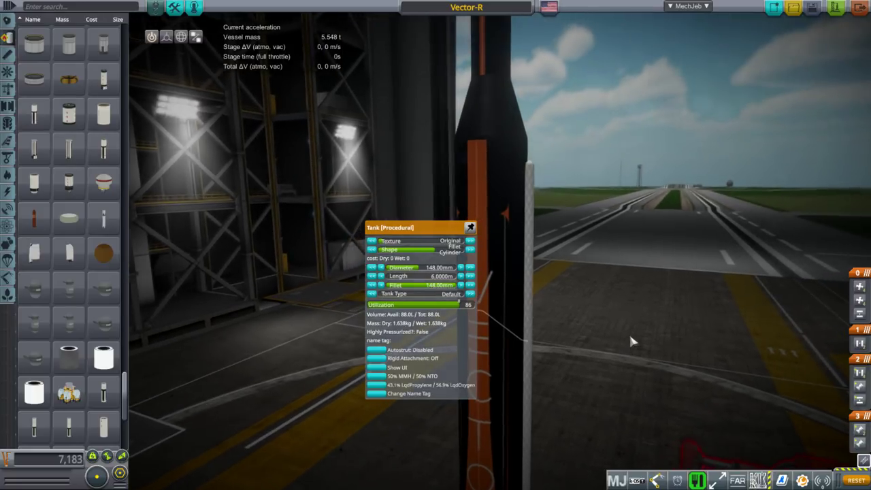
right_click(627, 311)
key(2)
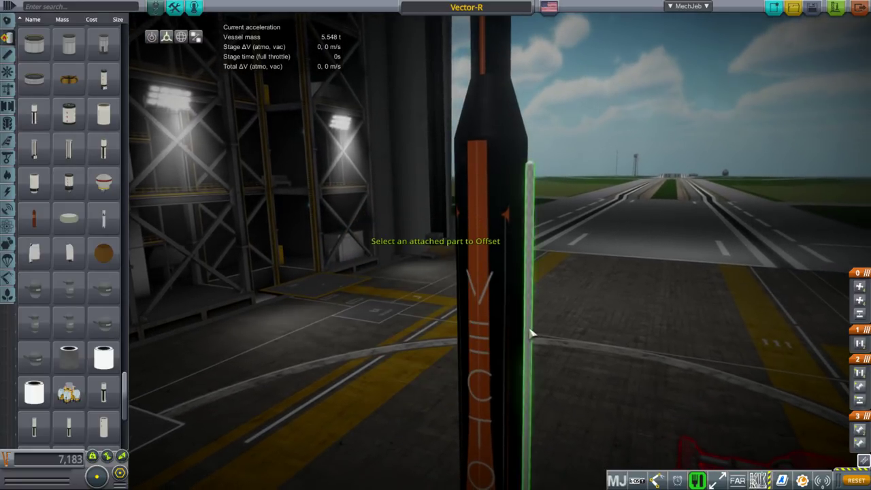
click(530, 335)
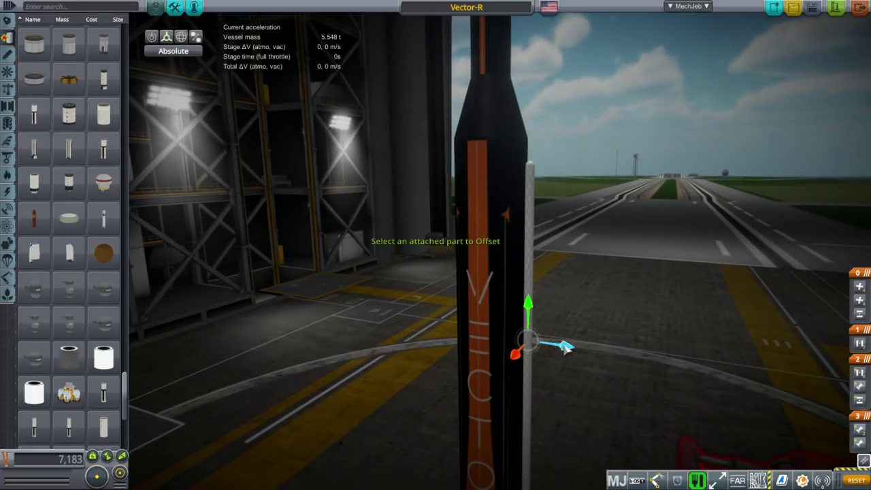
drag(565, 348, 562, 346)
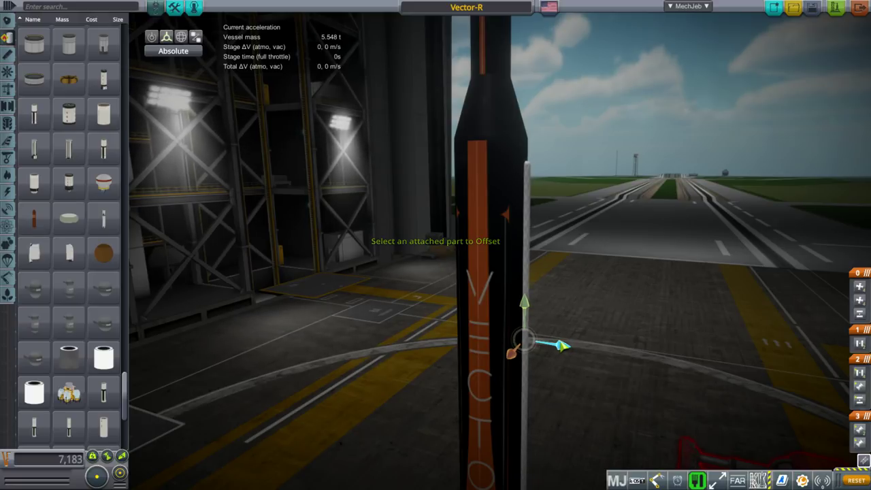
right_click(524, 338)
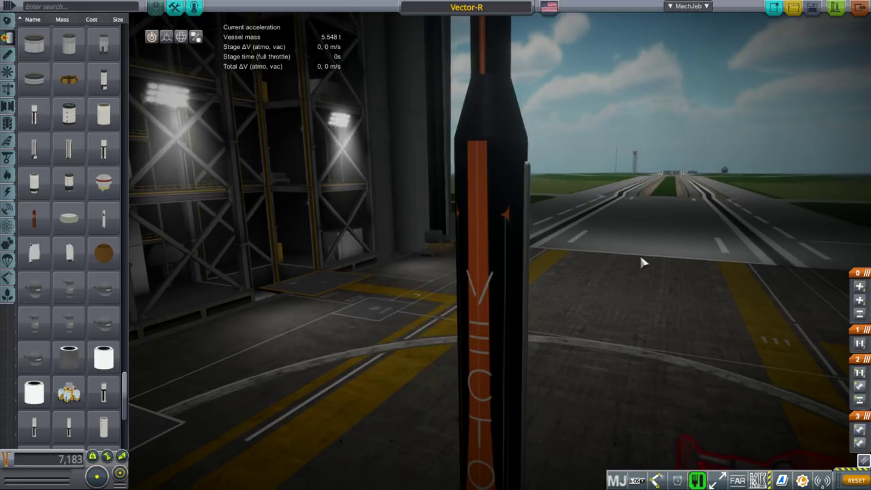
Adjust the thin side tank's offset against the rocket body and check its fit from above and the front.
drag(640, 256, 532, 310)
key(2)
click(523, 264)
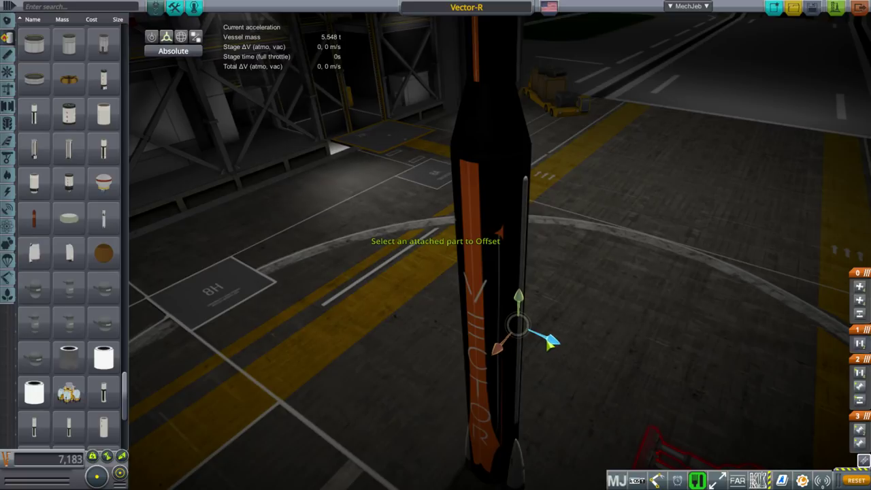
key(1)
drag(628, 357, 684, 263)
scroll(664, 275, down, 4)
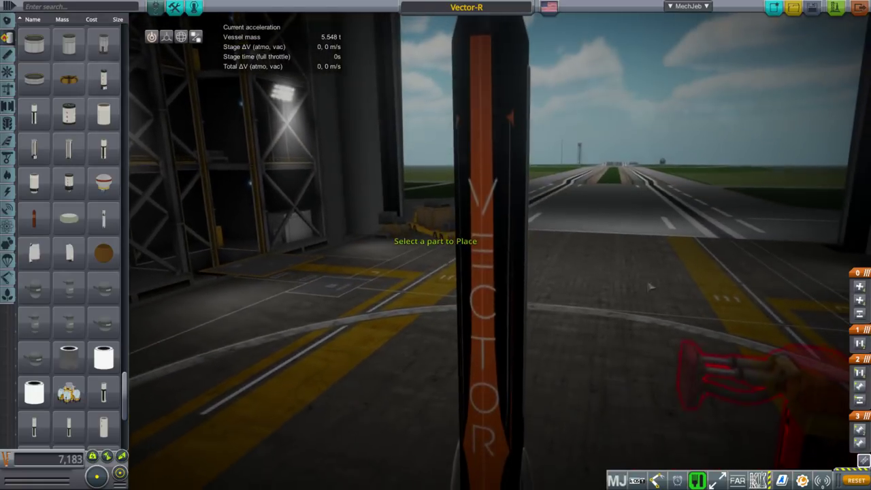
Detach the VECTOR tank and attach a 1.2 m diameter, 1 m long procedural tank beneath the black tapered adapter.
scroll(664, 272, down, 5)
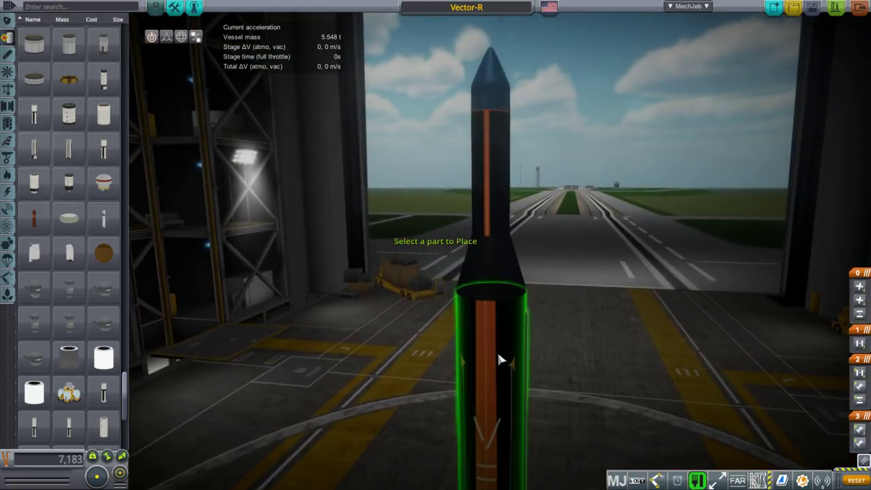
click(496, 349)
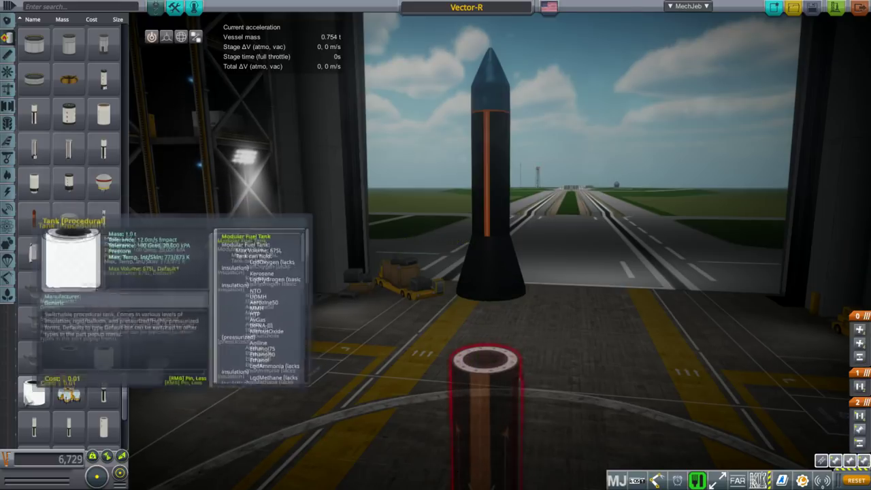
click(479, 328)
right_click(484, 314)
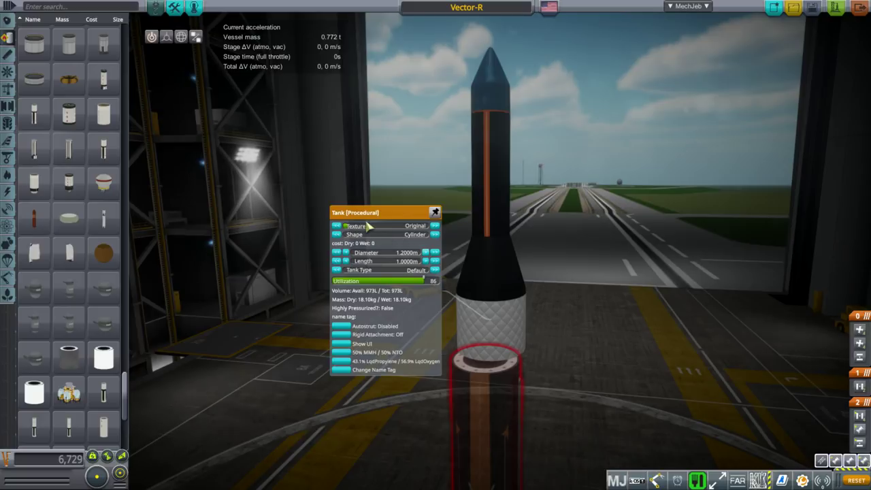
Give the new tank the Interstage texture and reattach the VECTOR tank beneath it.
drag(368, 226, 388, 231)
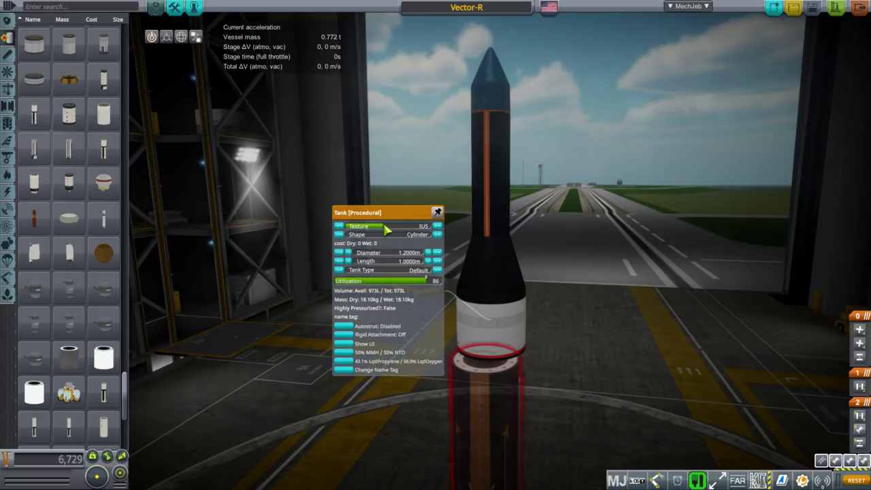
click(438, 227)
click(339, 226)
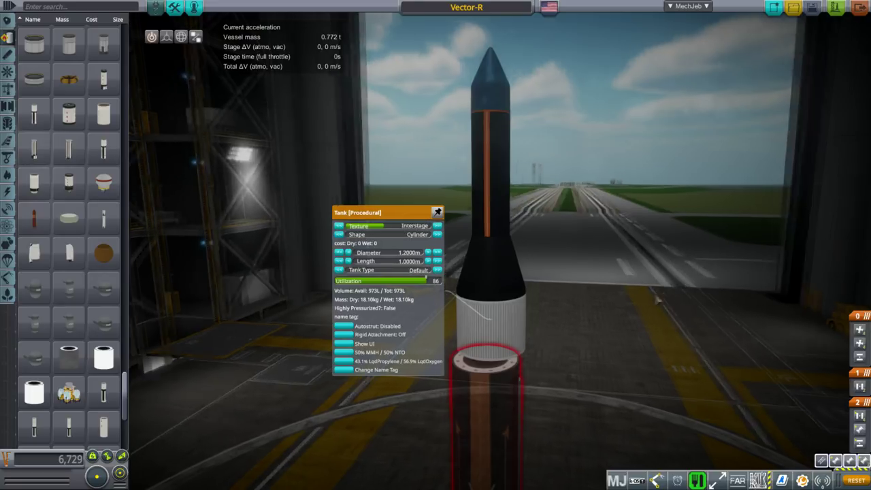
scroll(659, 297, down, 5)
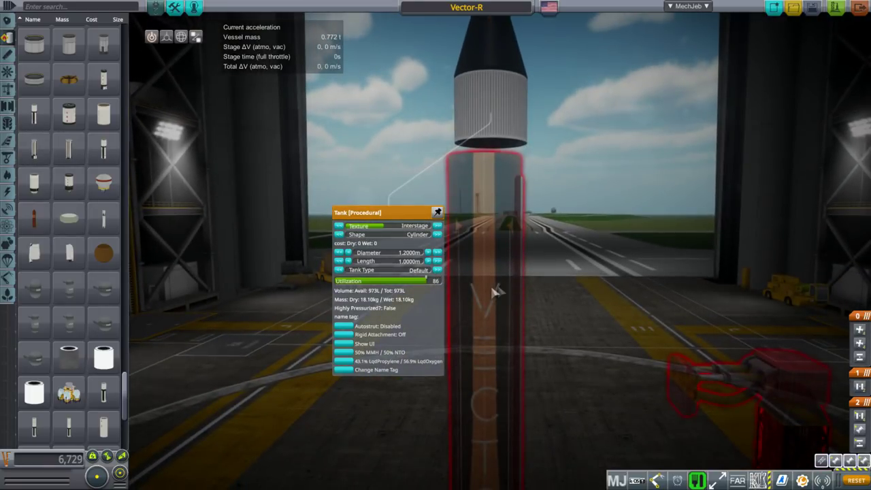
click(497, 289)
Shorten the VECTOR tank to a length of 6 m.
right_click(491, 291)
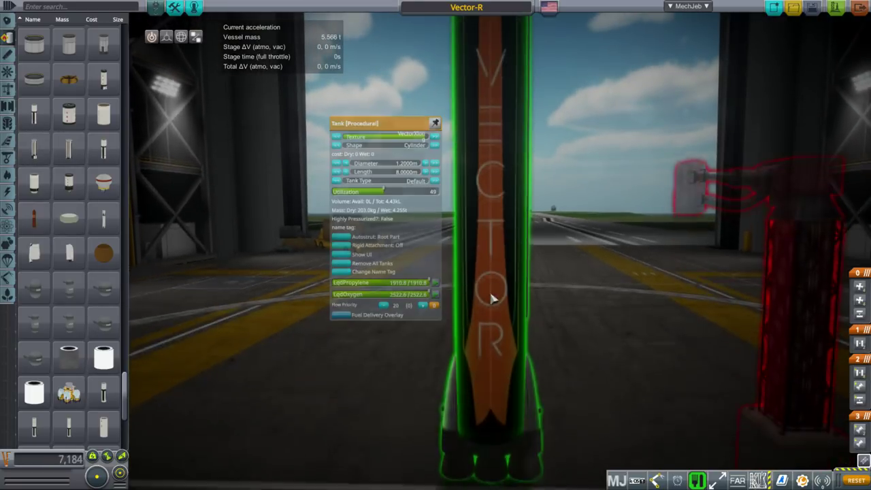
click(346, 171)
click(346, 171)
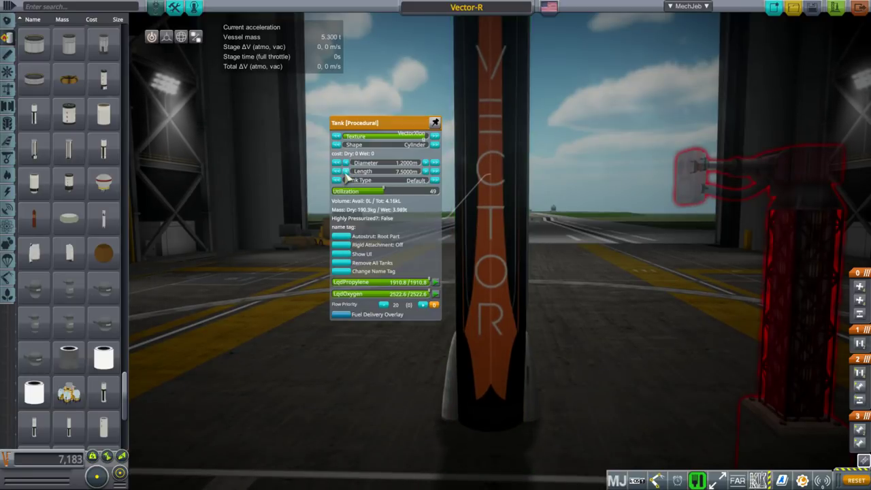
click(345, 170)
click(345, 171)
click(345, 170)
click(346, 170)
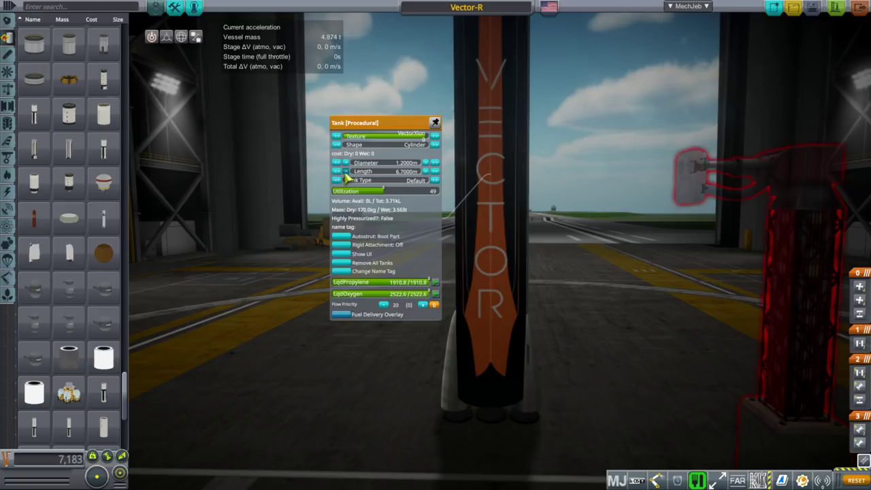
click(345, 171)
click(346, 171)
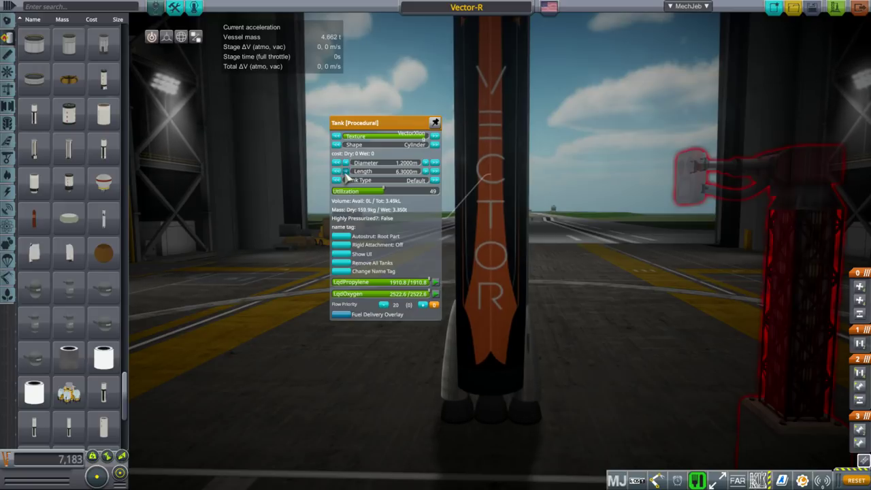
click(610, 165)
Insert another procedural tank between the tapered adapter and the ribbed interstage tank, keeping the VECTOR stack attached below.
scroll(604, 224, up, 5)
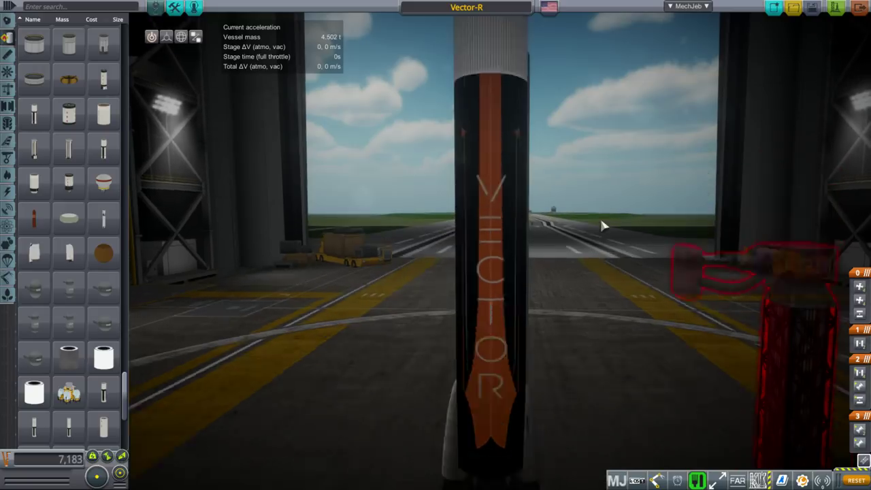
click(499, 189)
click(500, 277)
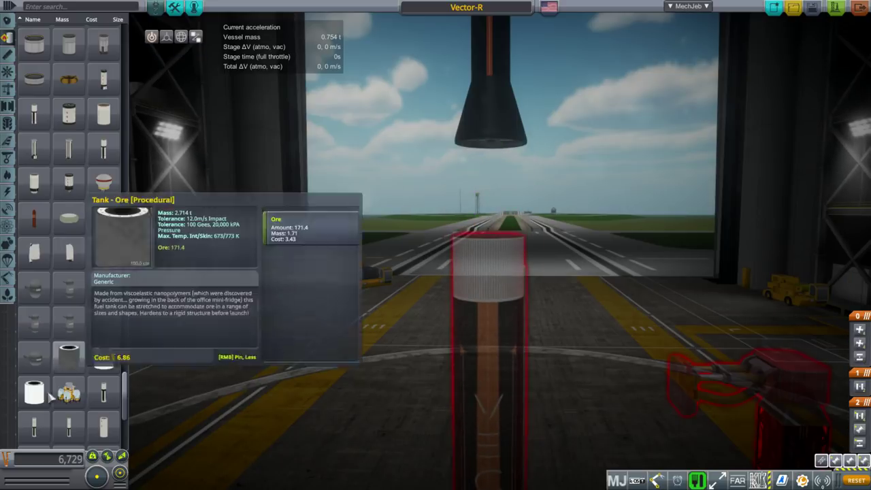
click(36, 393)
click(491, 190)
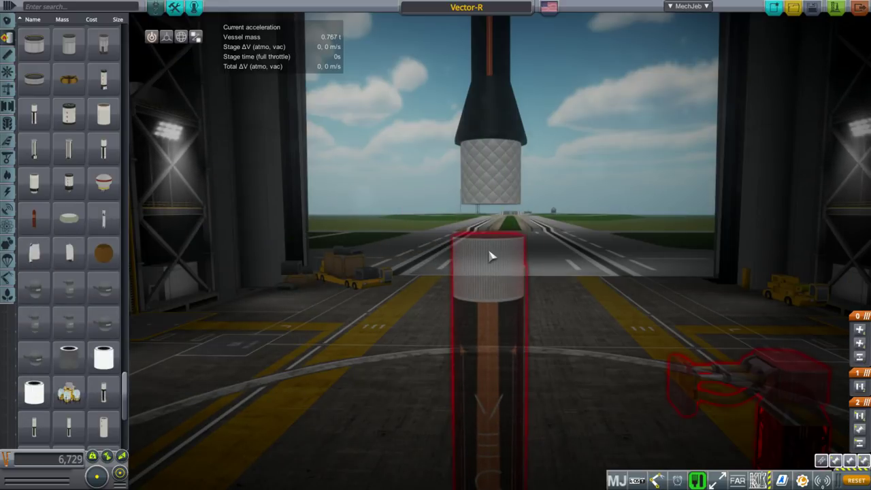
click(492, 255)
click(494, 230)
Apply the Black texture to the newly inserted upper tank and set its diameter to 1.2 m.
right_click(480, 194)
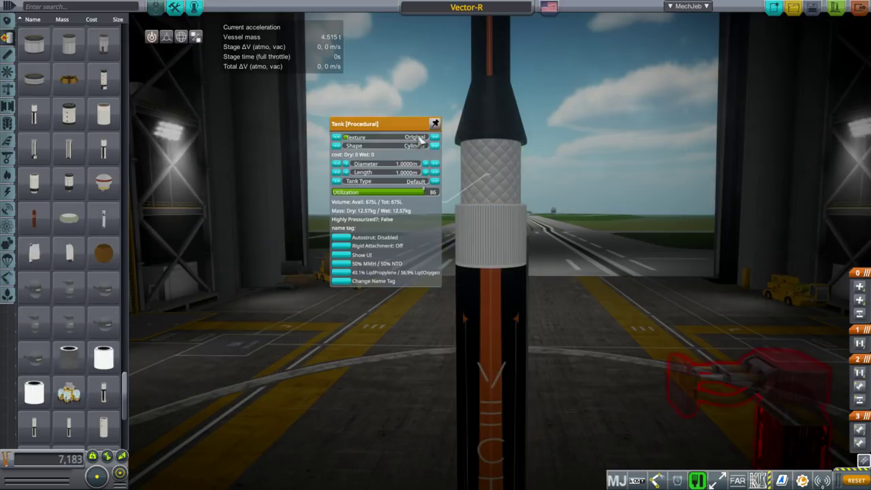
click(351, 136)
click(351, 136)
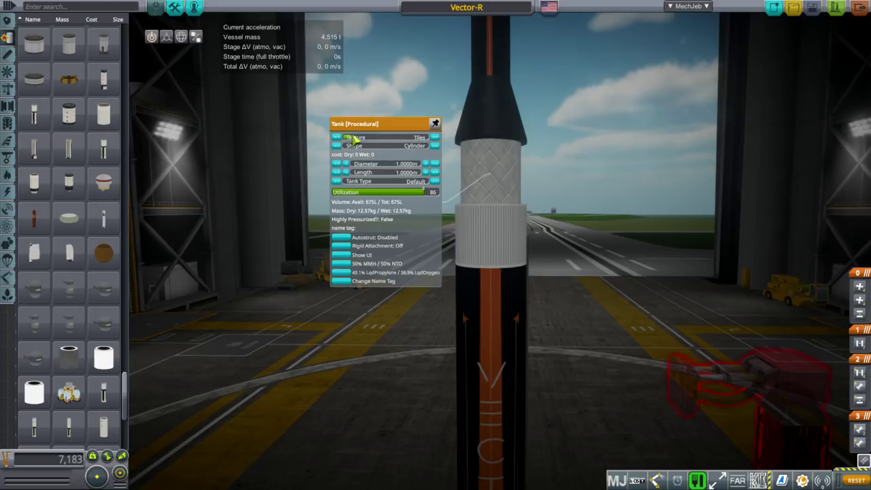
click(434, 137)
click(435, 137)
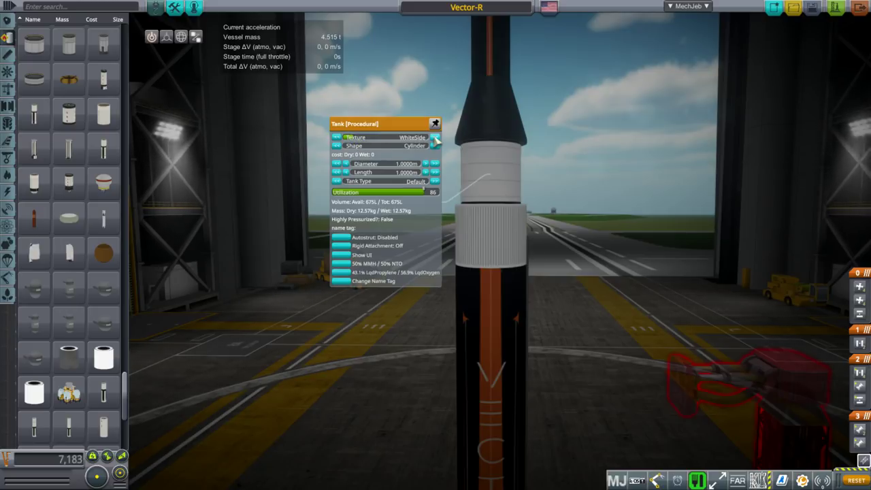
click(435, 138)
click(434, 137)
click(434, 137)
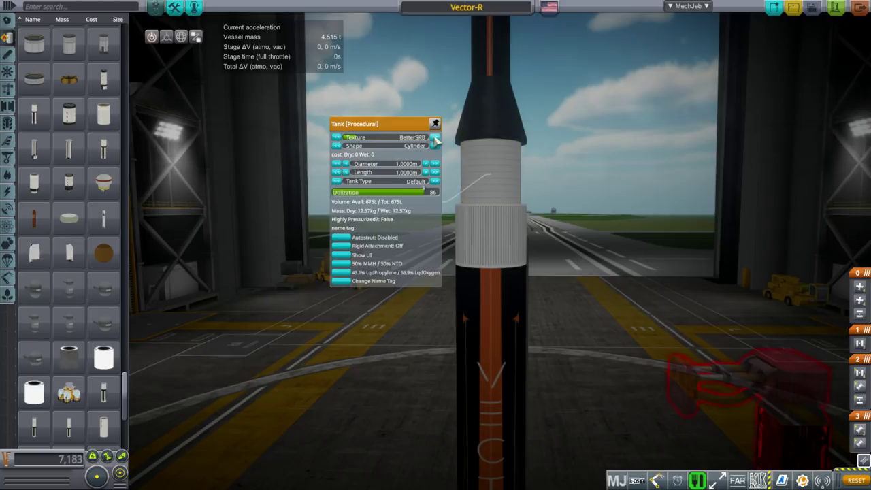
click(435, 138)
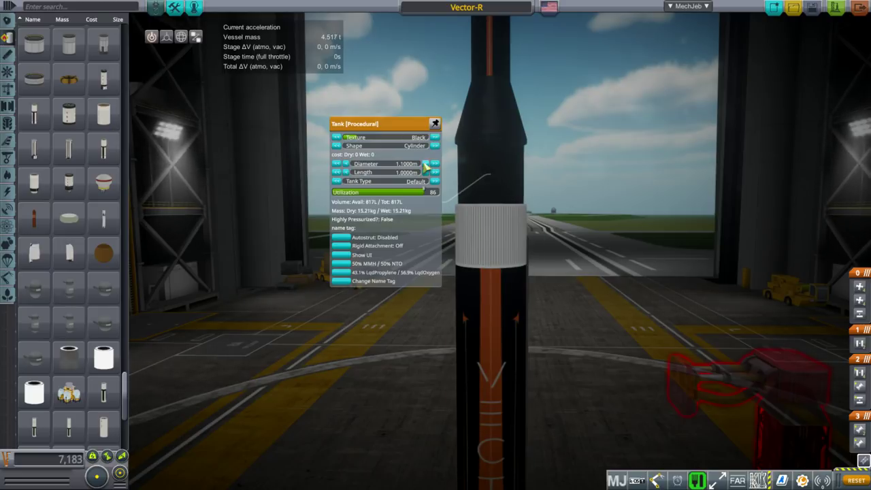
Change the ribbed tank above the VECTOR tank to the Interstage Dark texture.
right_click(471, 232)
click(435, 196)
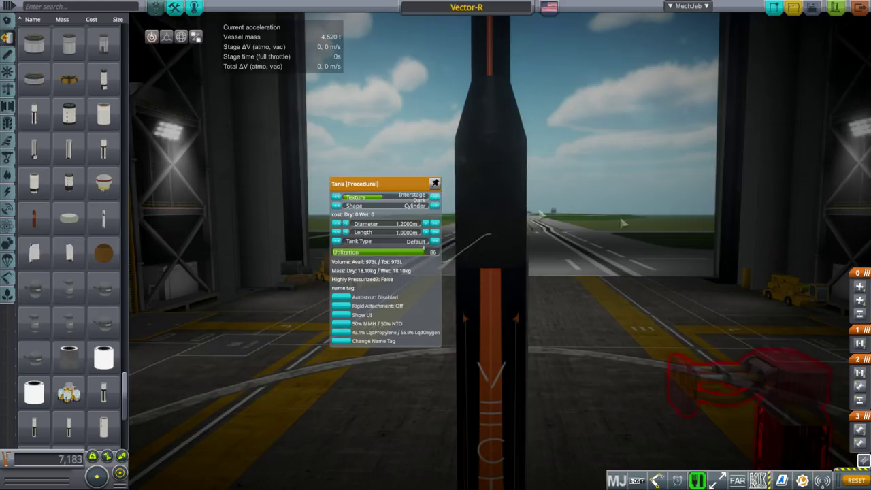
drag(673, 225, 650, 208)
Inspect the shortened rocket's textures and proportions from the front and side, including the boosters at its base.
scroll(650, 207, up, 2)
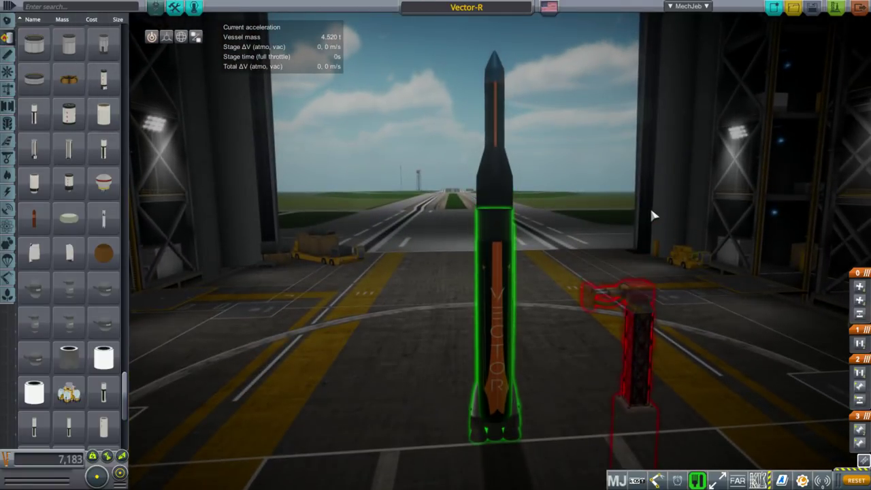
mouse_move(496, 398)
mouse_down()
mouse_move(437, 430)
mouse_move(499, 389)
mouse_up()
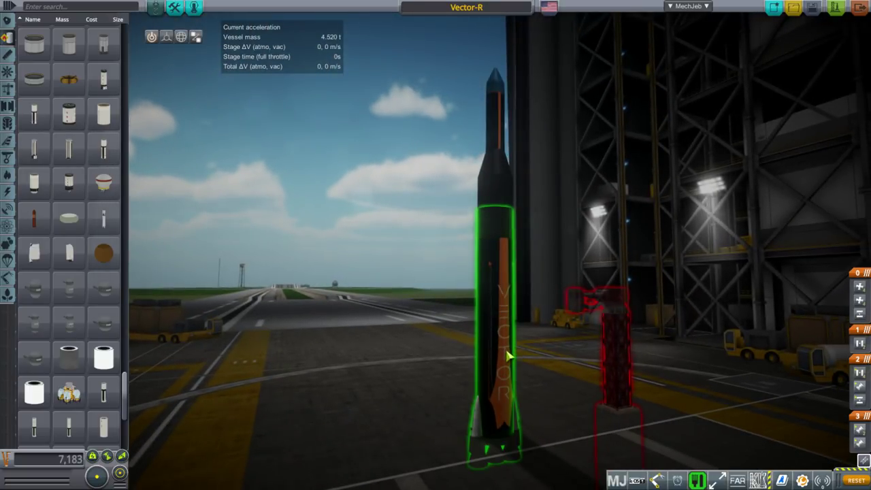
click(509, 355)
click(515, 268)
scroll(497, 401, up, 3)
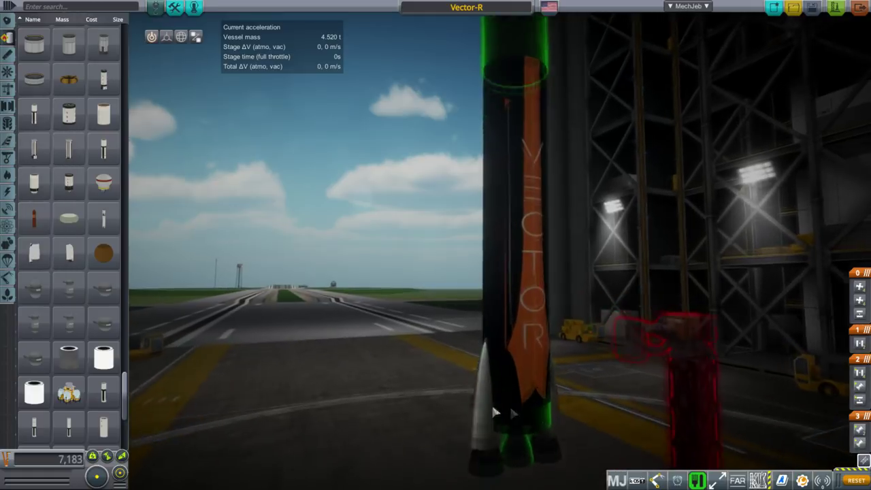
scroll(493, 436, up, 2)
scroll(490, 408, down, 5)
drag(457, 375, 573, 432)
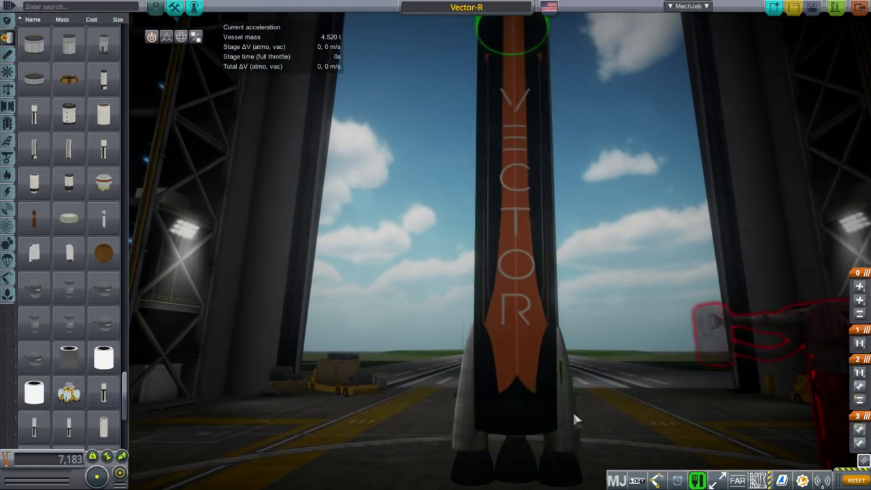
Check the texture, shape and size settings of the white cone-shaped tank beside the rocket's base.
right_click(562, 345)
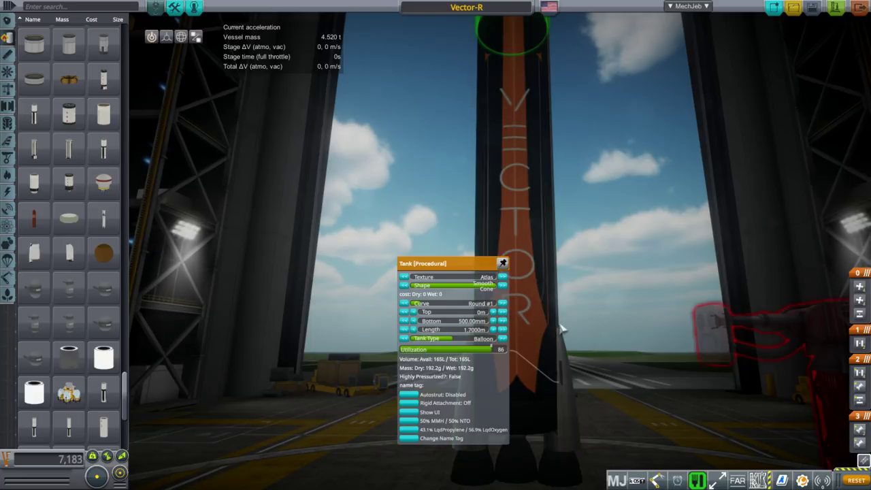
scroll(640, 355, down, 5)
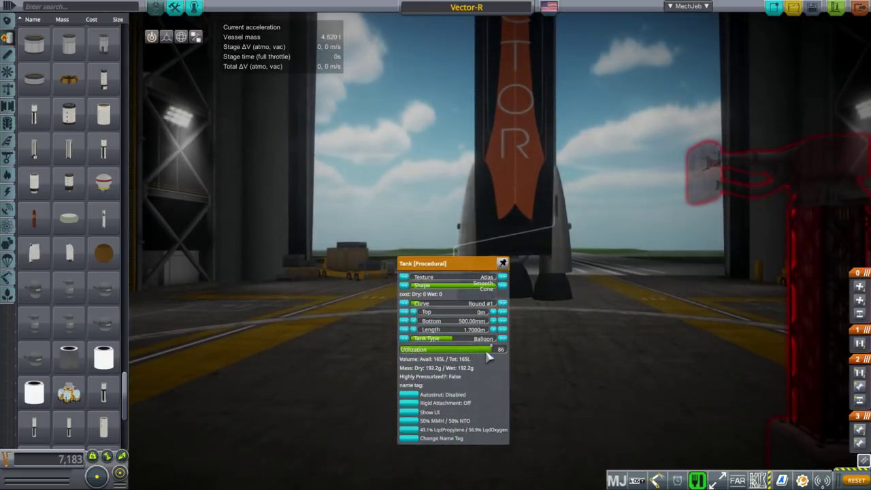
drag(617, 345, 627, 347)
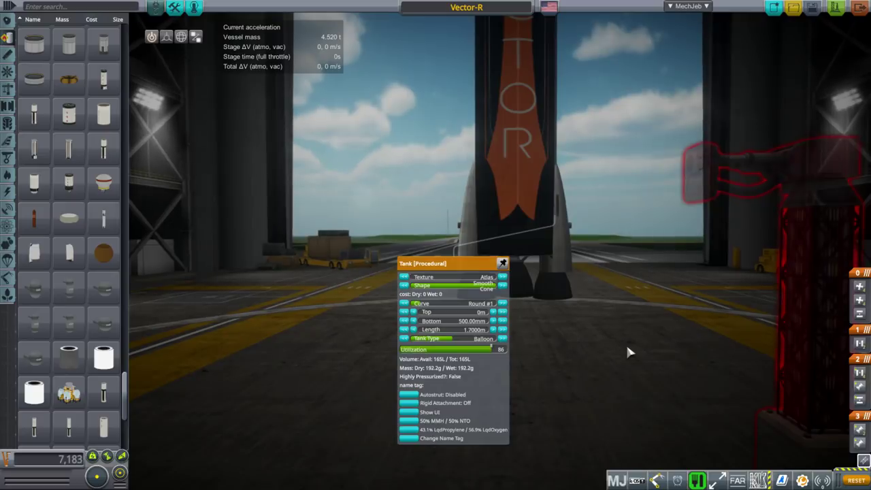
click(627, 347)
Examine the assembled rocket from the side and front, and check the VECTOR tank's texture and dimension settings.
scroll(626, 347, up, 5)
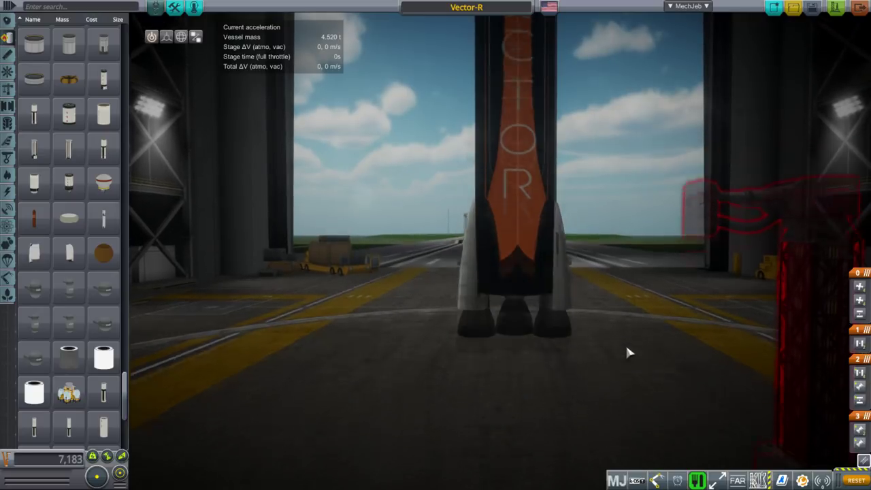
scroll(629, 349, up, 6)
drag(618, 317, 679, 343)
scroll(616, 309, down, 3)
scroll(614, 307, down, 5)
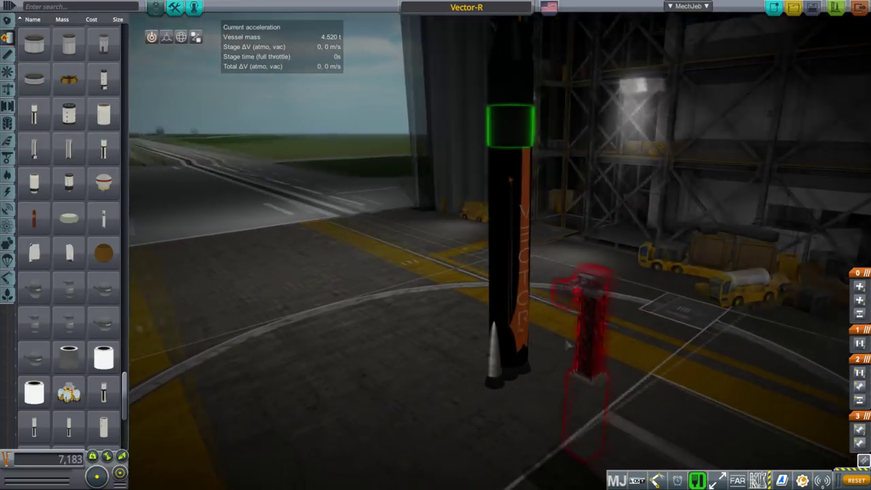
drag(567, 345, 504, 267)
right_click(505, 267)
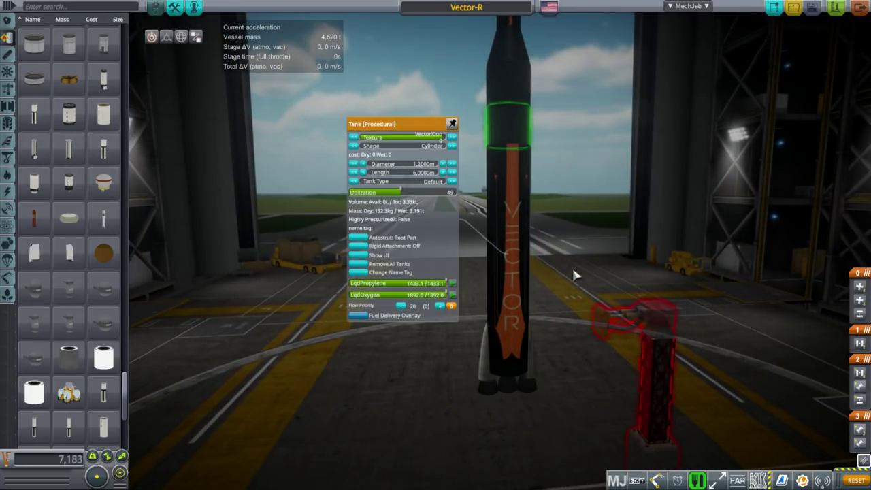
scroll(573, 270, up, 3)
drag(573, 271, 591, 263)
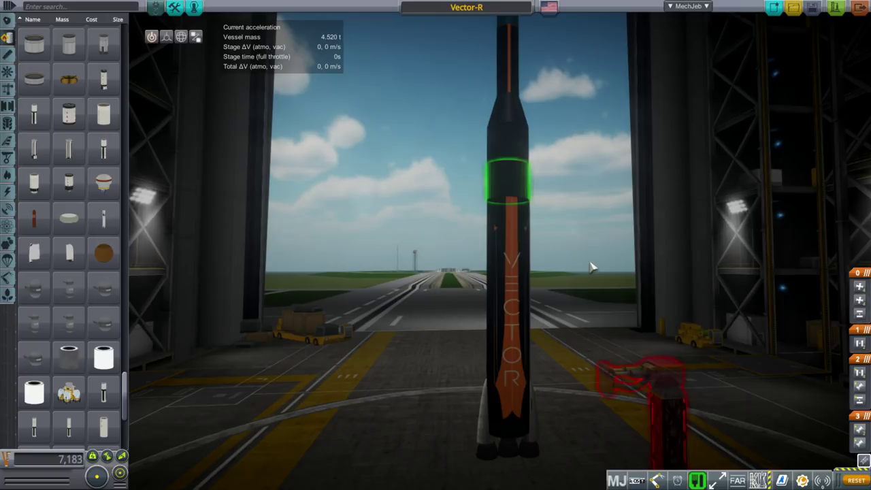
scroll(591, 268, up, 2)
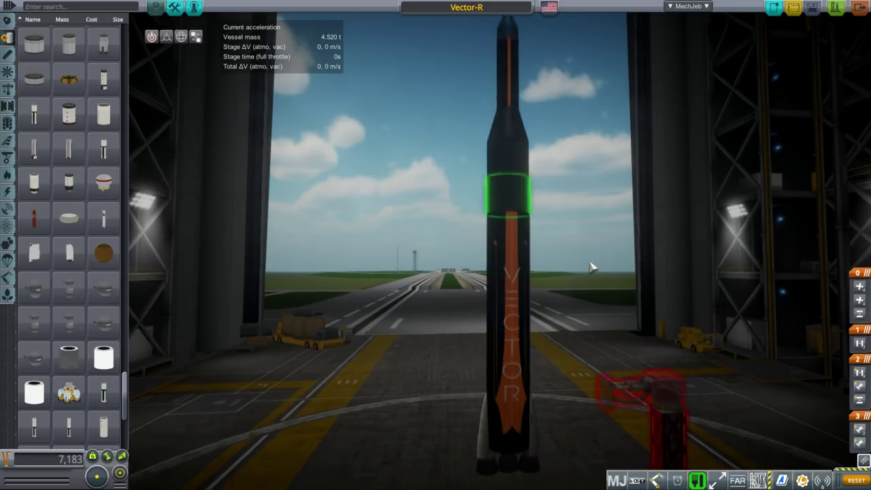